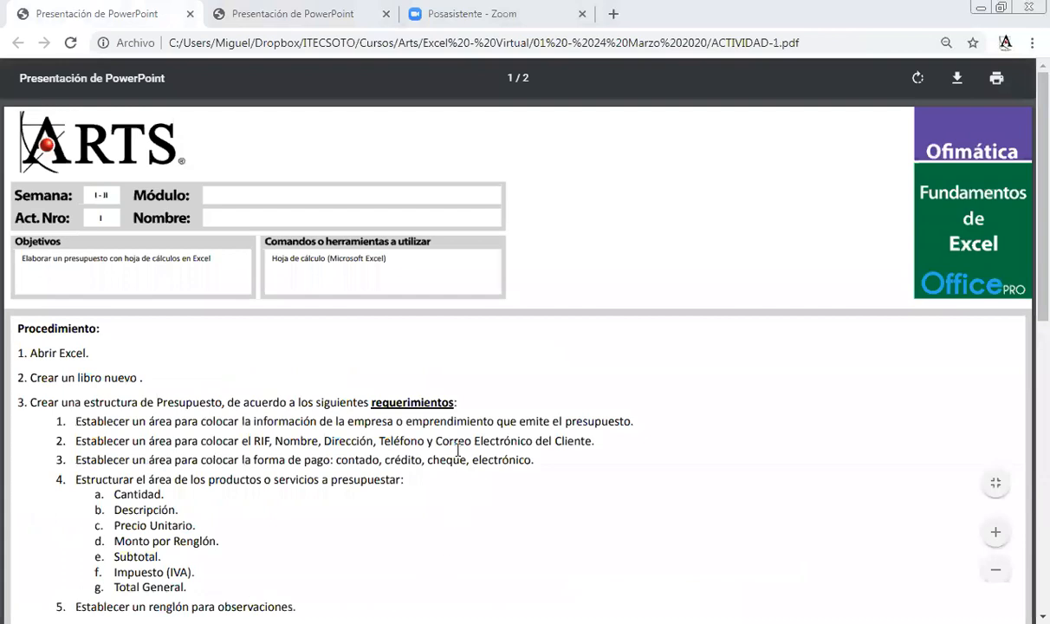
Scroll through the rest of ACTIVIDAD-1.pdf, then switch to the ACTIVIDAD-2.pdf tab.
{"action": "scroll", "coordinate": [458, 451], "scroll_direction": "down", "scroll_amount": 2}
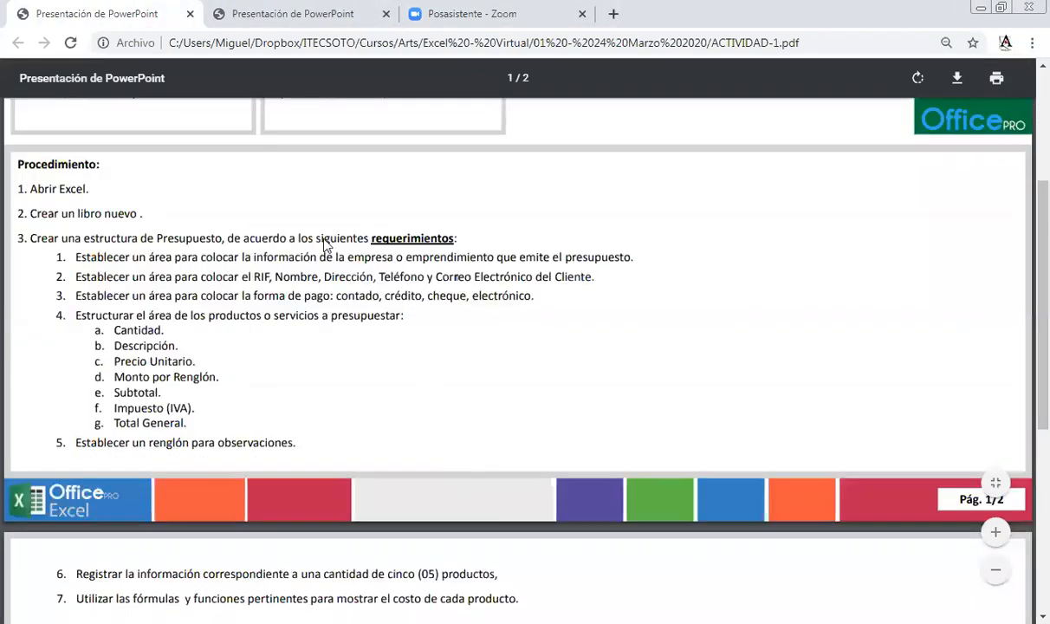
{"action": "scroll", "coordinate": [326, 246], "scroll_direction": "down", "scroll_amount": 2}
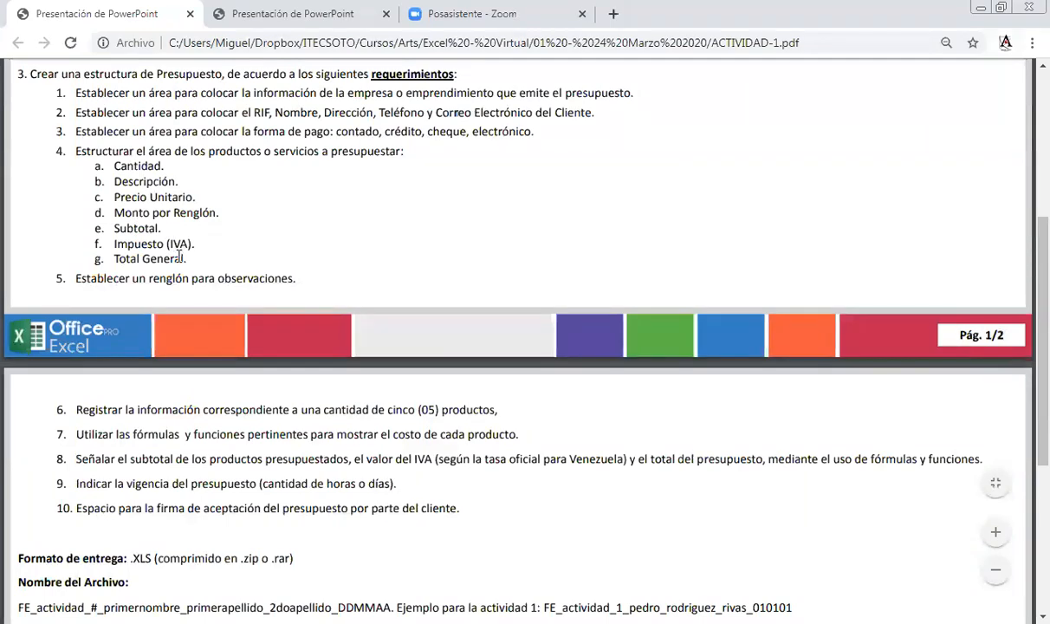
{"action": "scroll", "coordinate": [256, 130], "scroll_direction": "up", "scroll_amount": 1}
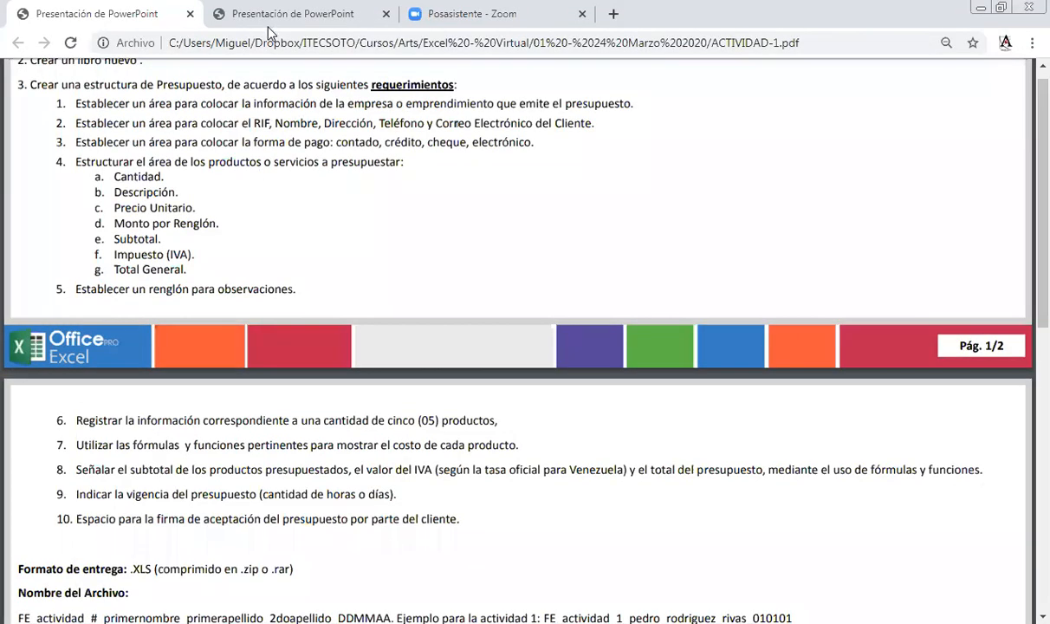
{"action": "left_click", "coordinate": [269, 17]}
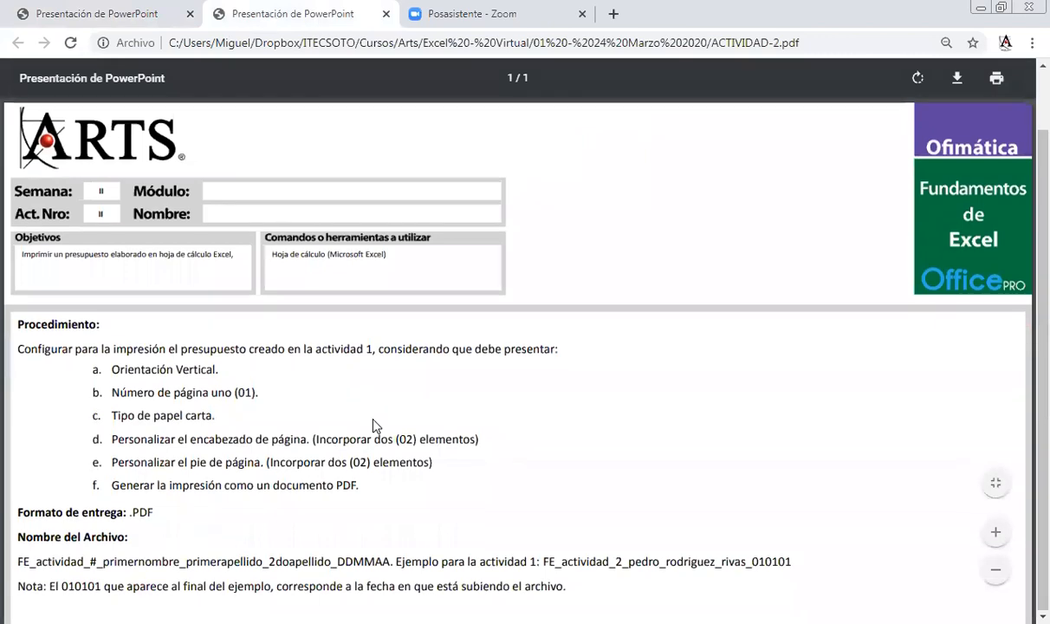
Scroll down through the ACTIVIDAD-2.pdf printing requirements.
{"action": "scroll", "coordinate": [374, 425], "scroll_direction": "down", "scroll_amount": 2}
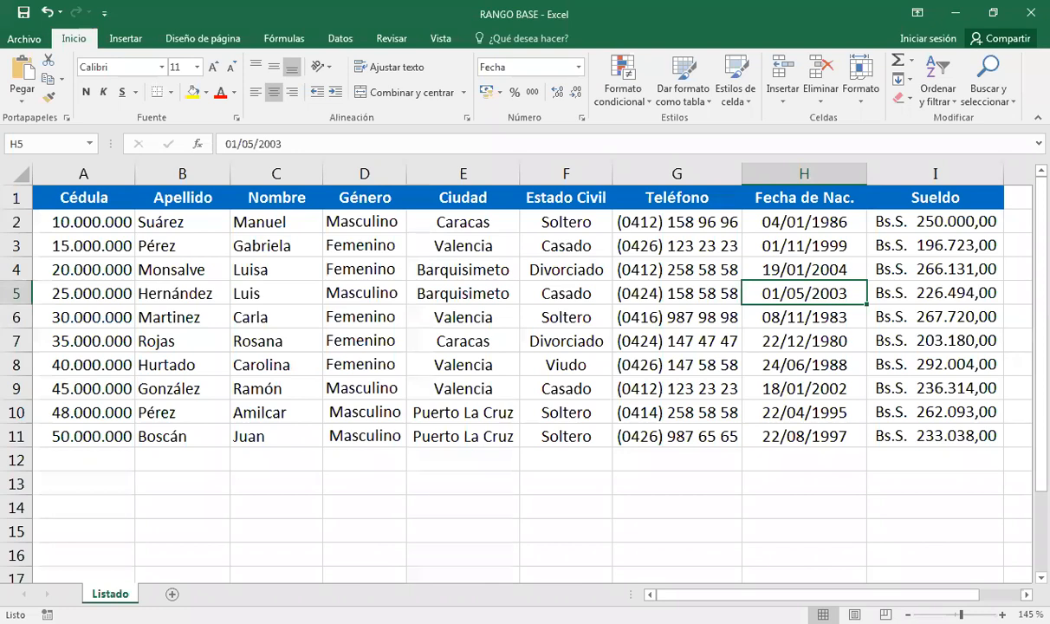
Copy the Listado sheet to the end of the workbook and rename the copy 'Tabla'.
{"action": "right_click", "coordinate": [109, 593]}
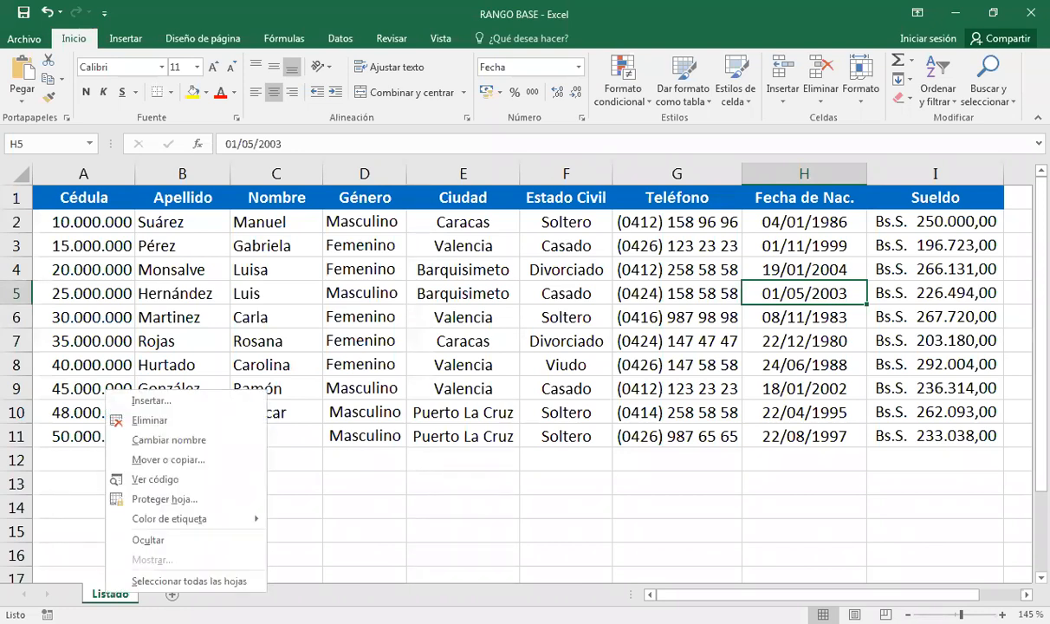
{"action": "left_click", "coordinate": [170, 460]}
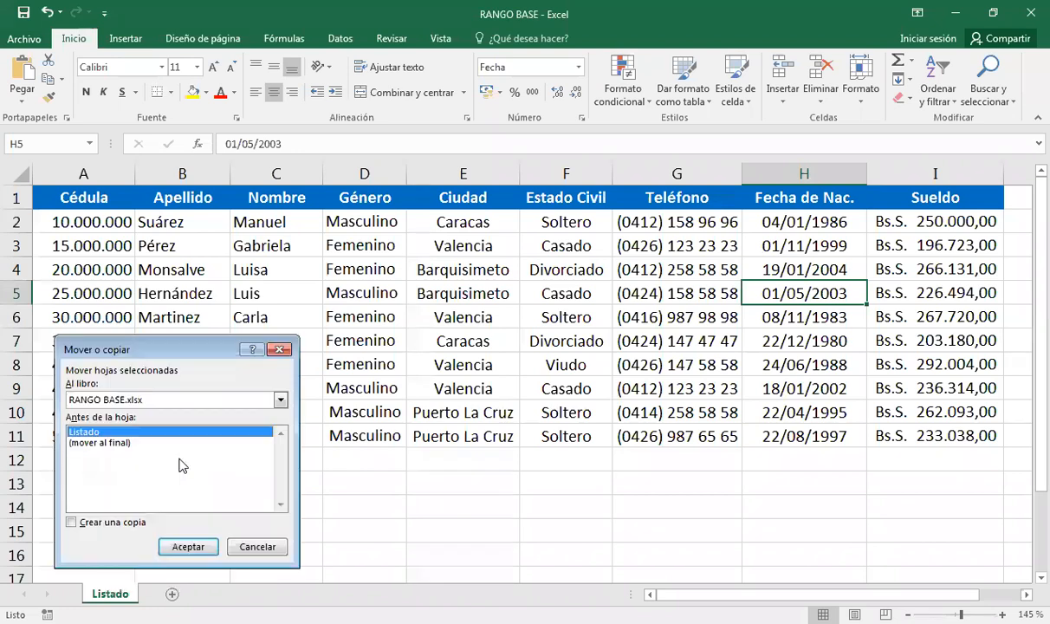
{"action": "left_click", "coordinate": [72, 522]}
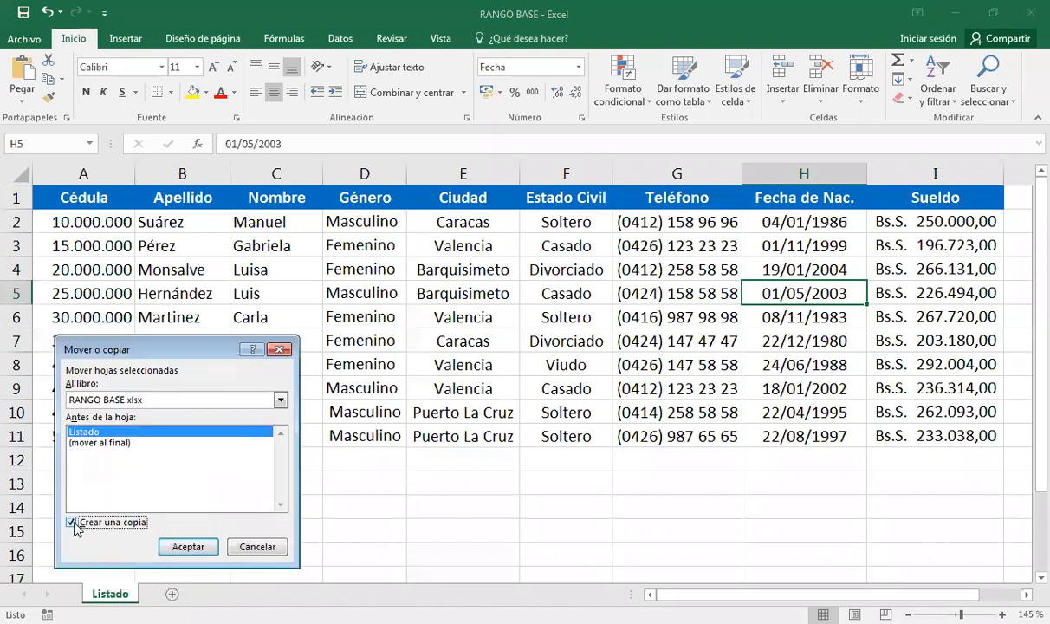
{"action": "left_click", "coordinate": [83, 444]}
{"action": "left_click", "coordinate": [185, 549]}
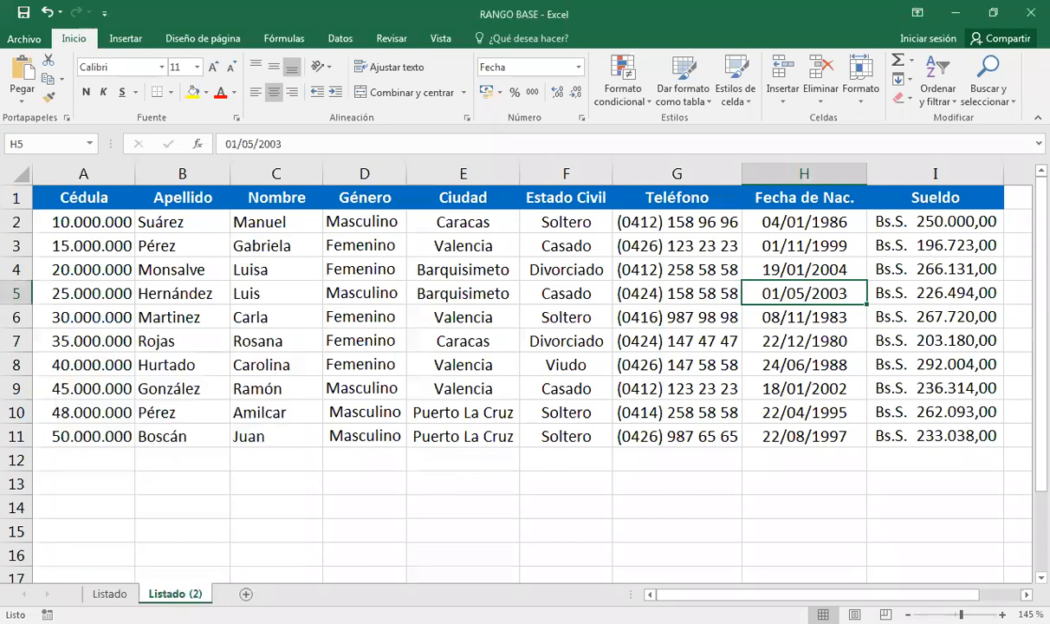
{"action": "double_click", "coordinate": [178, 593]}
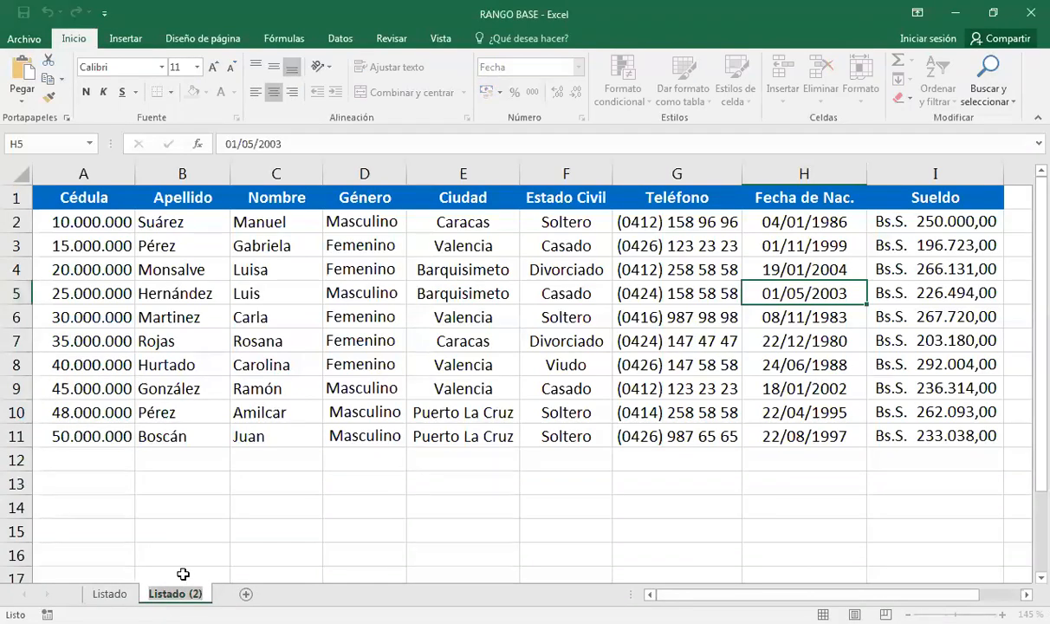
{"action": "type", "text": "Tabla"}
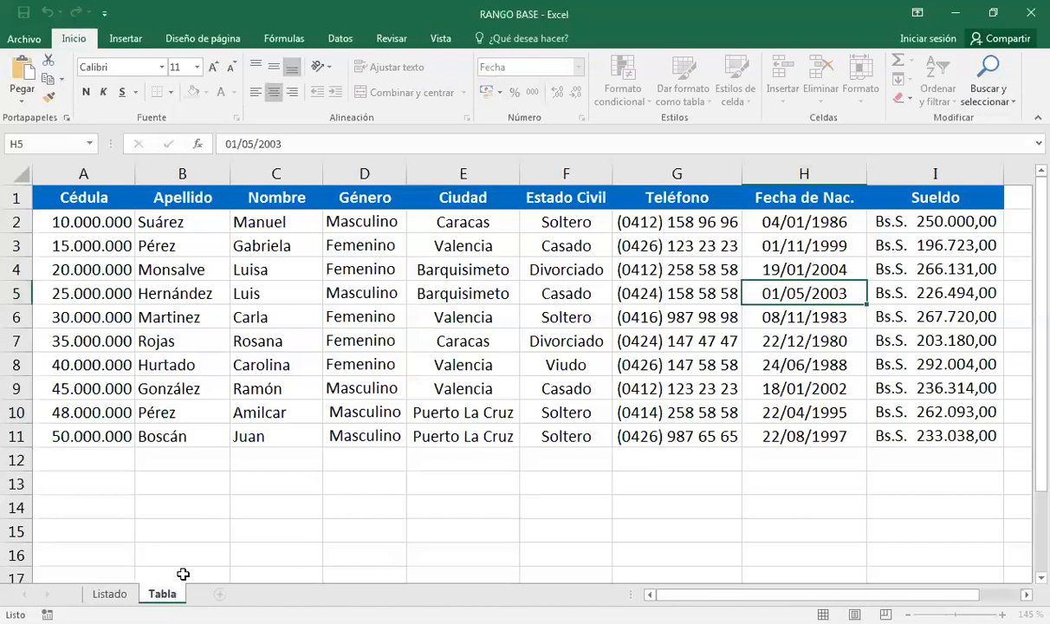
{"action": "key", "text": "Return"}
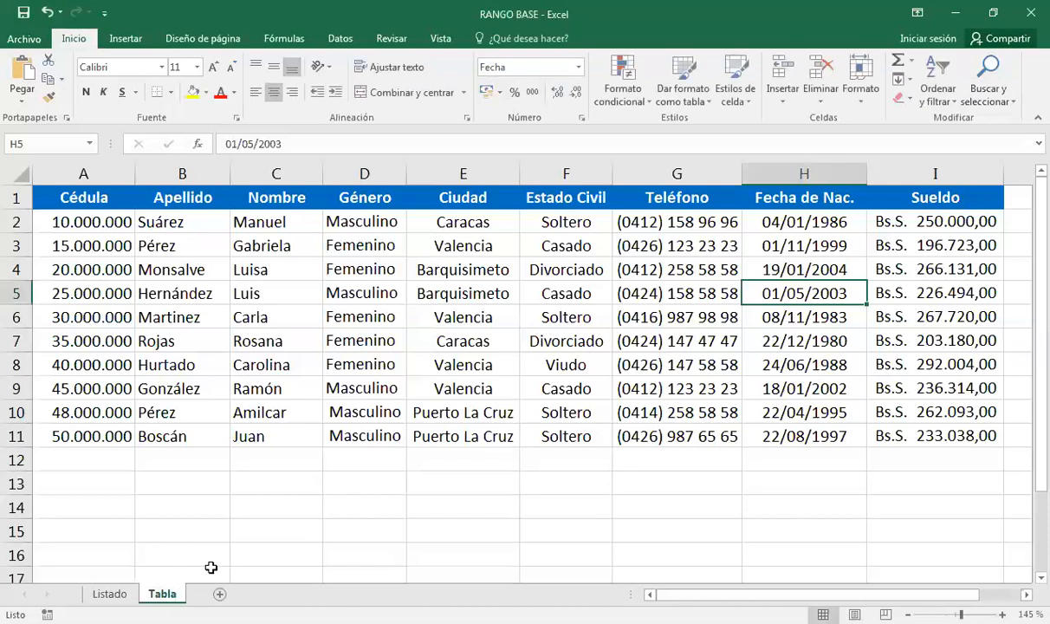
Select the employee data range A1:I11 on the Tabla sheet.
{"action": "left_click", "coordinate": [318, 365]}
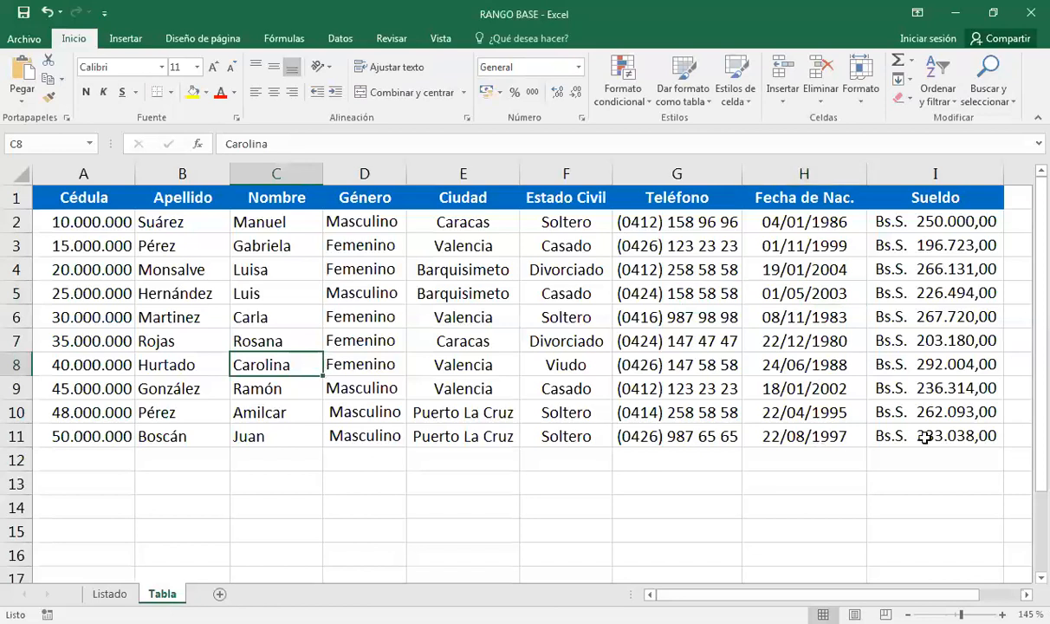
{"action": "left_click_drag", "start_coordinate": [879, 433], "coordinate": [631, 364]}
{"action": "left_click", "coordinate": [93, 194], "text": "shift"}
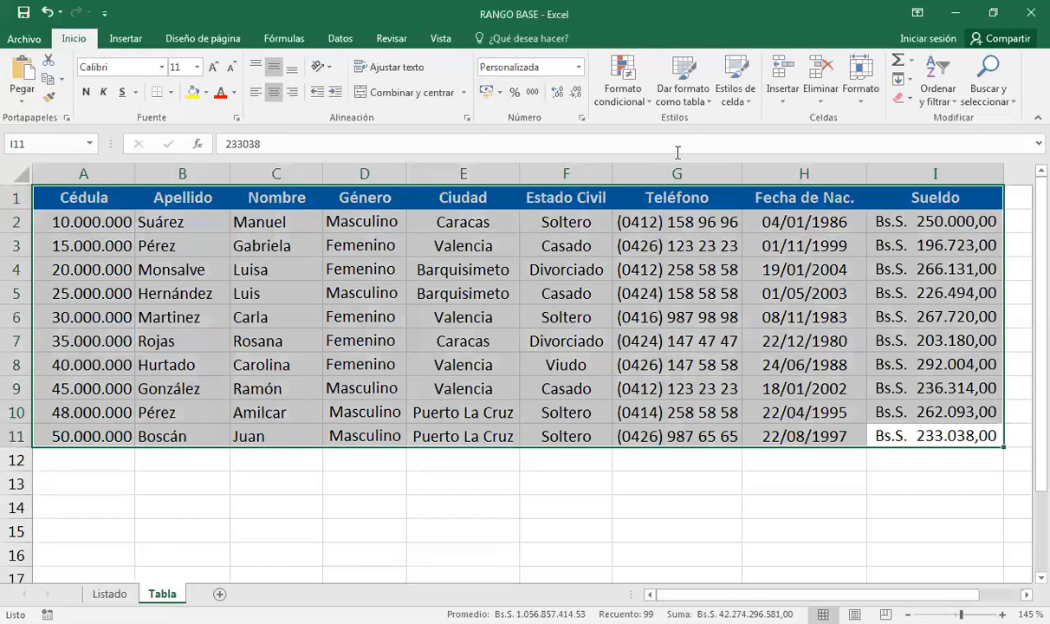
Look at the table styles and the Insertar Tabla dialog, then cancel without creating a table.
{"action": "left_click", "coordinate": [699, 103]}
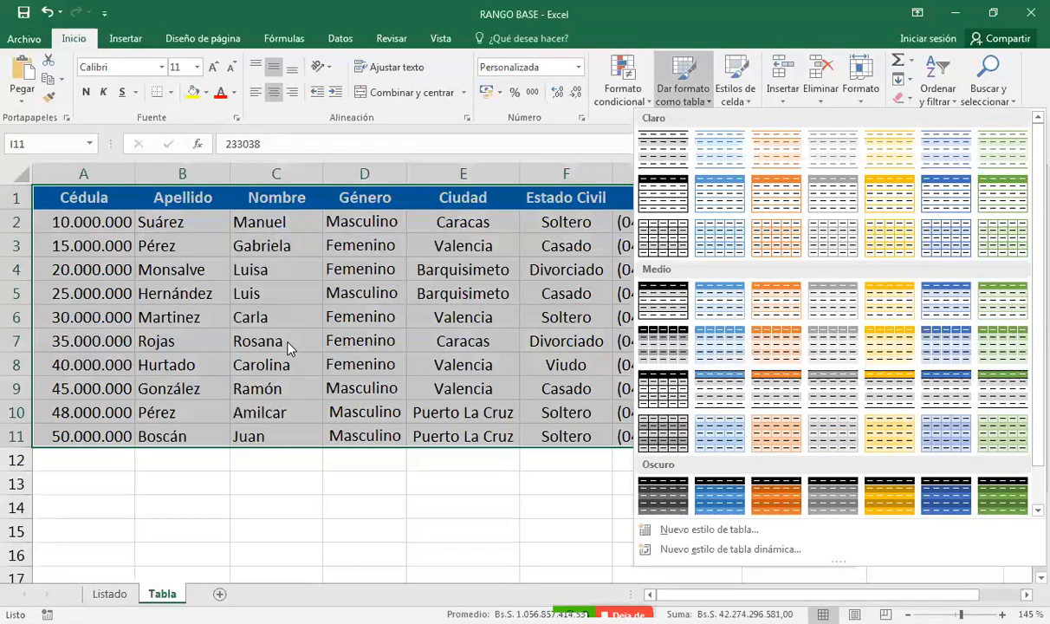
{"action": "left_click", "coordinate": [125, 42]}
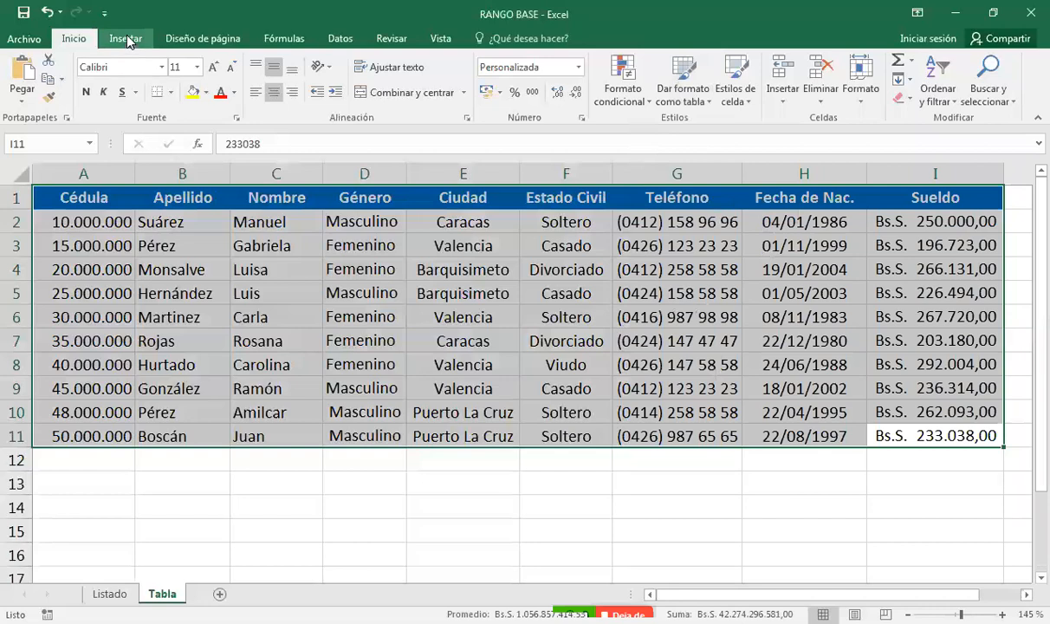
{"action": "left_click", "coordinate": [126, 40]}
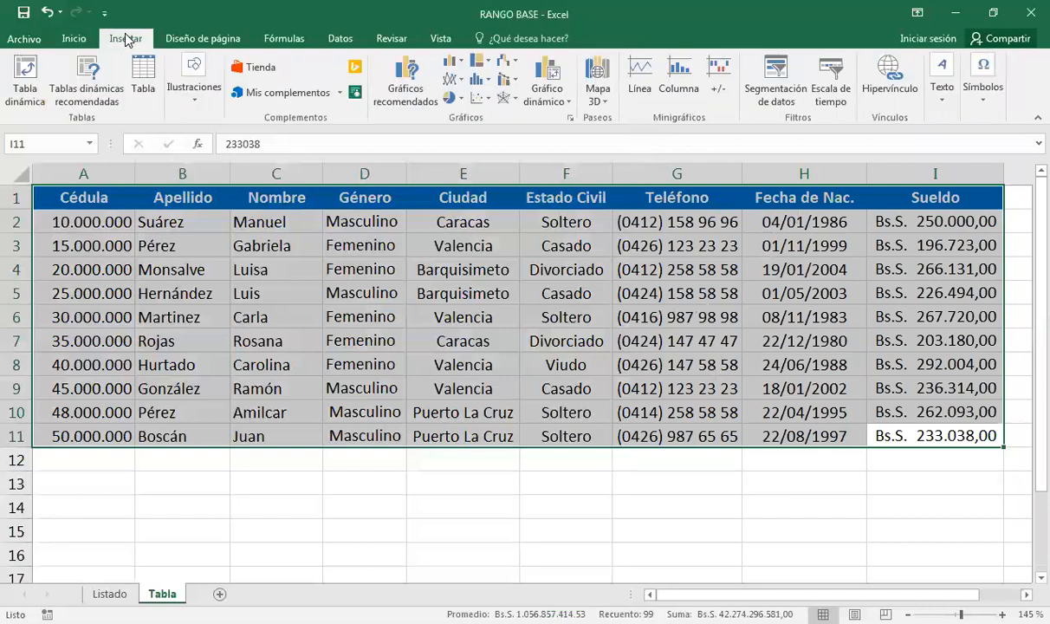
{"action": "left_click", "coordinate": [143, 81]}
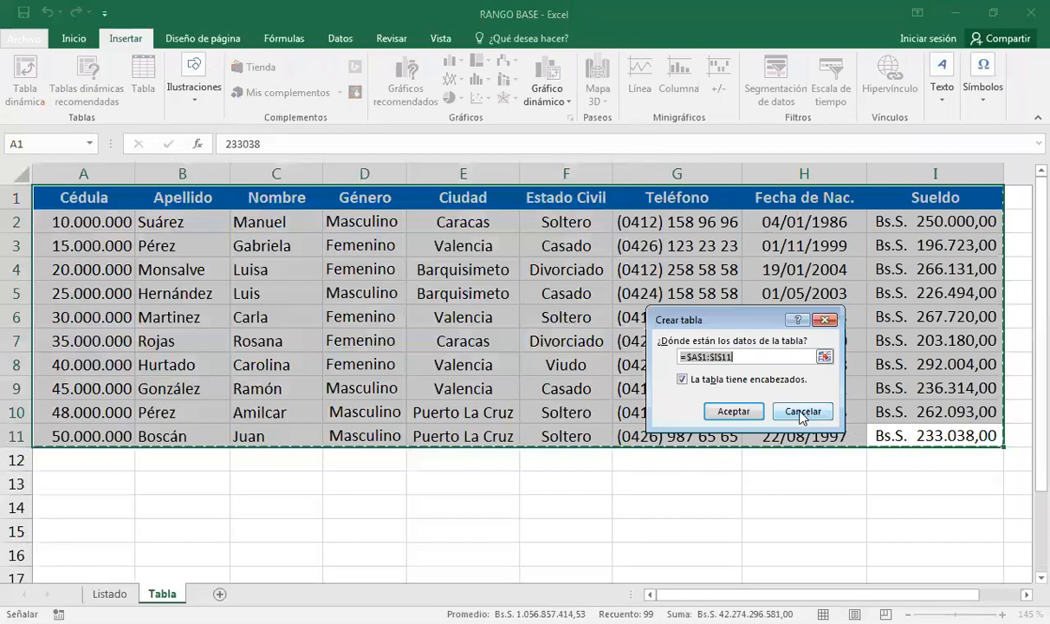
{"action": "left_click", "coordinate": [802, 415]}
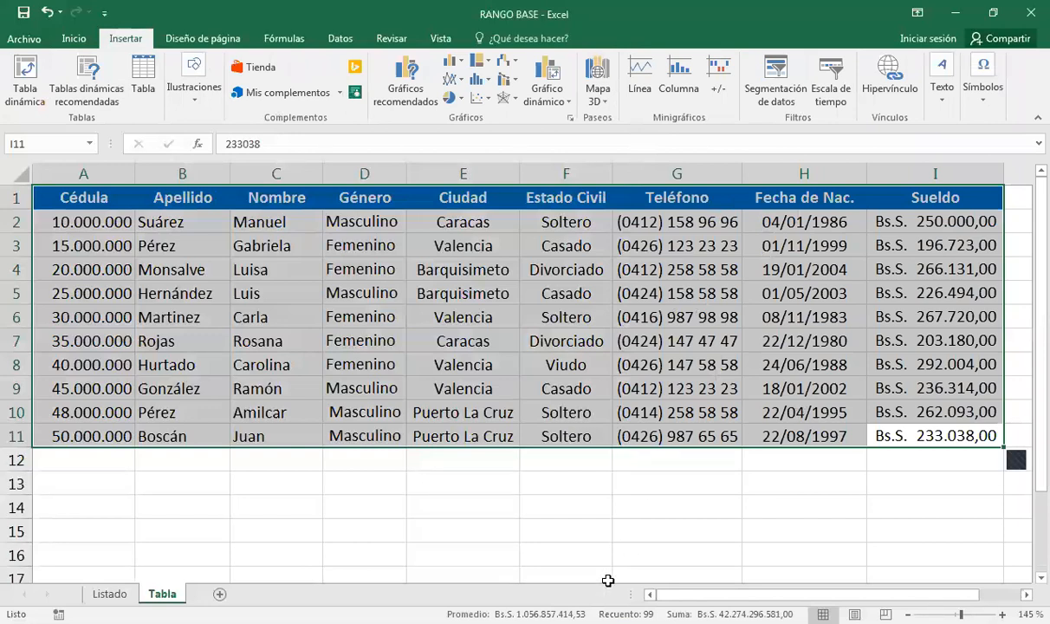
Reselect A1:I11 and convert it into a table with headers using Ctrl+T.
{"action": "left_click", "coordinate": [619, 319]}
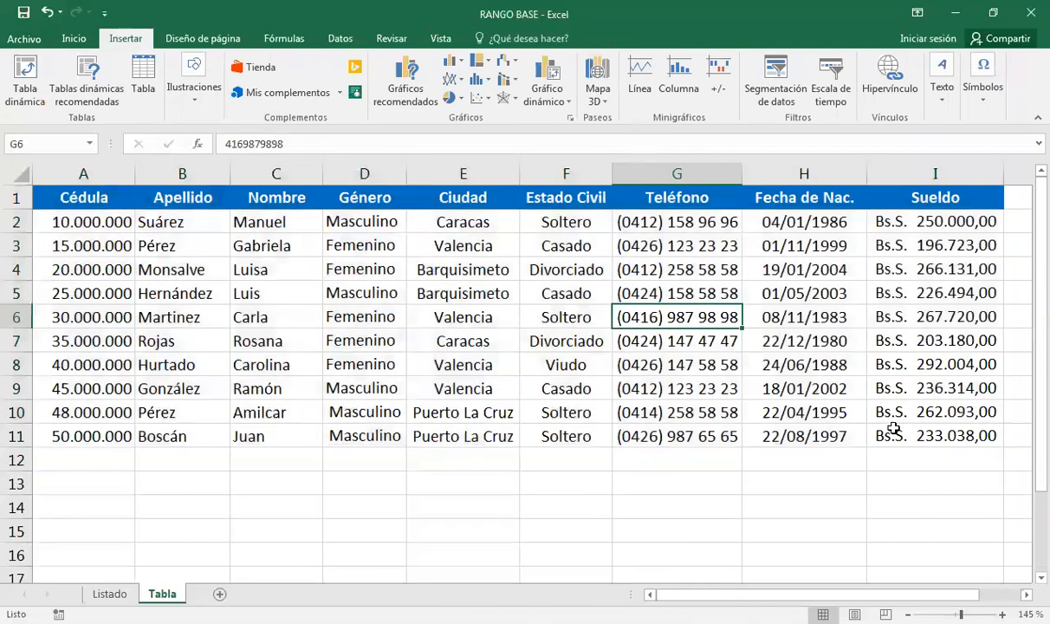
{"action": "left_click", "coordinate": [894, 430]}
{"action": "left_click", "coordinate": [103, 198], "text": "shift"}
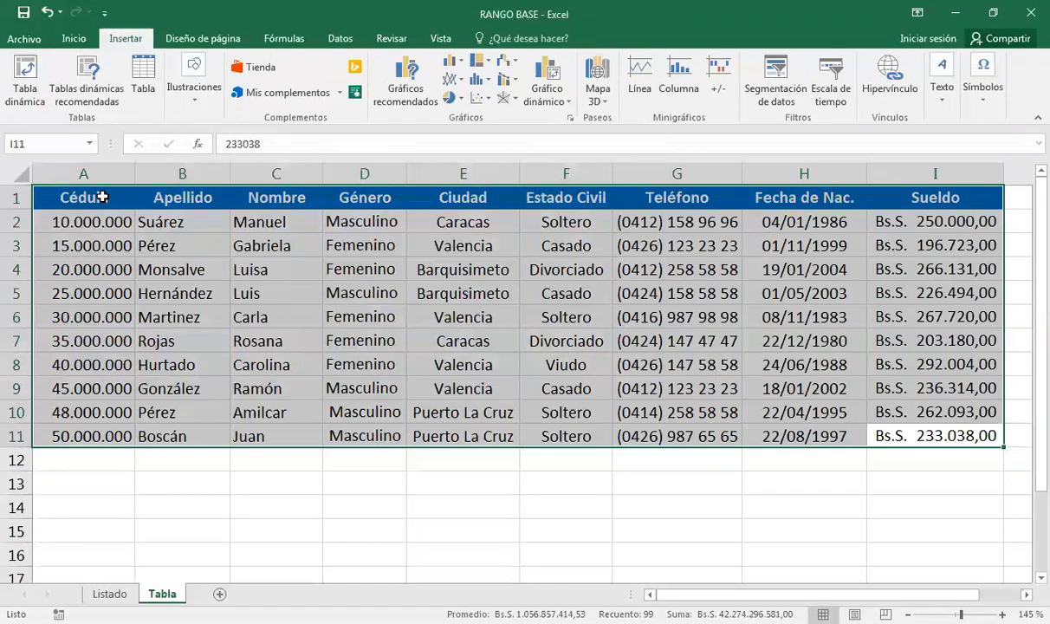
{"action": "key", "text": "ctrl+t"}
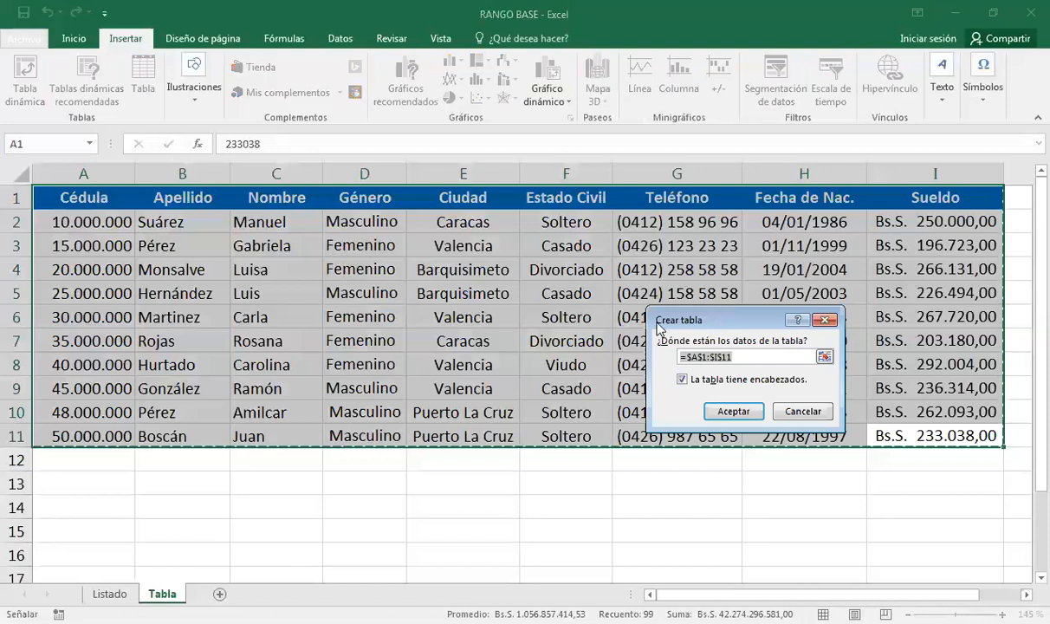
{"action": "left_click", "coordinate": [734, 413]}
{"action": "left_click", "coordinate": [734, 413]}
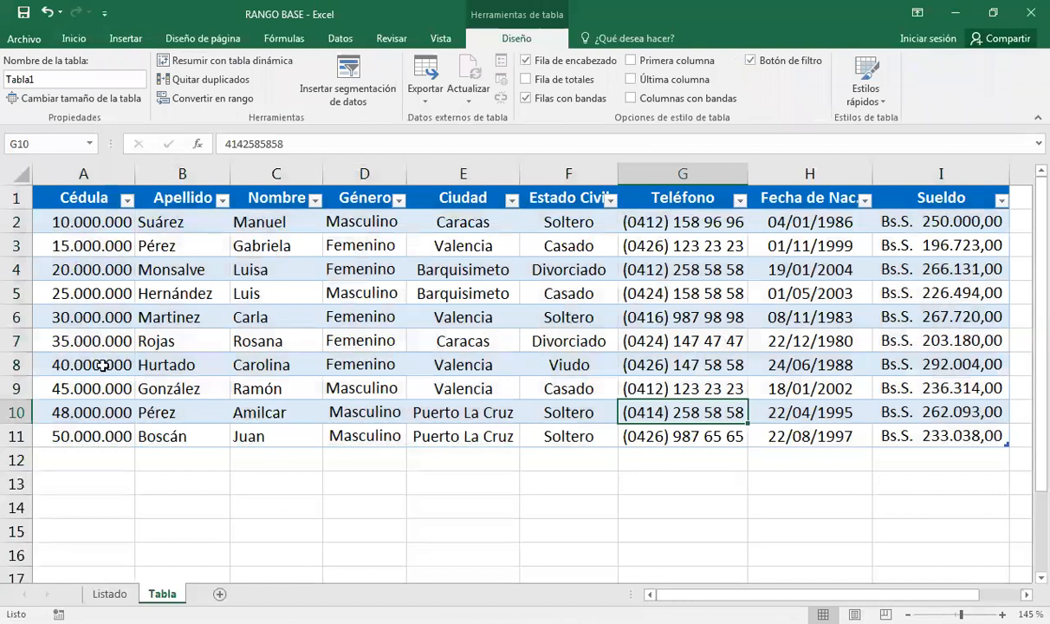
Glance at the Listado sheet, then return to the Tabla sheet and select G7.
{"action": "left_click", "coordinate": [110, 594]}
{"action": "left_click", "coordinate": [163, 594]}
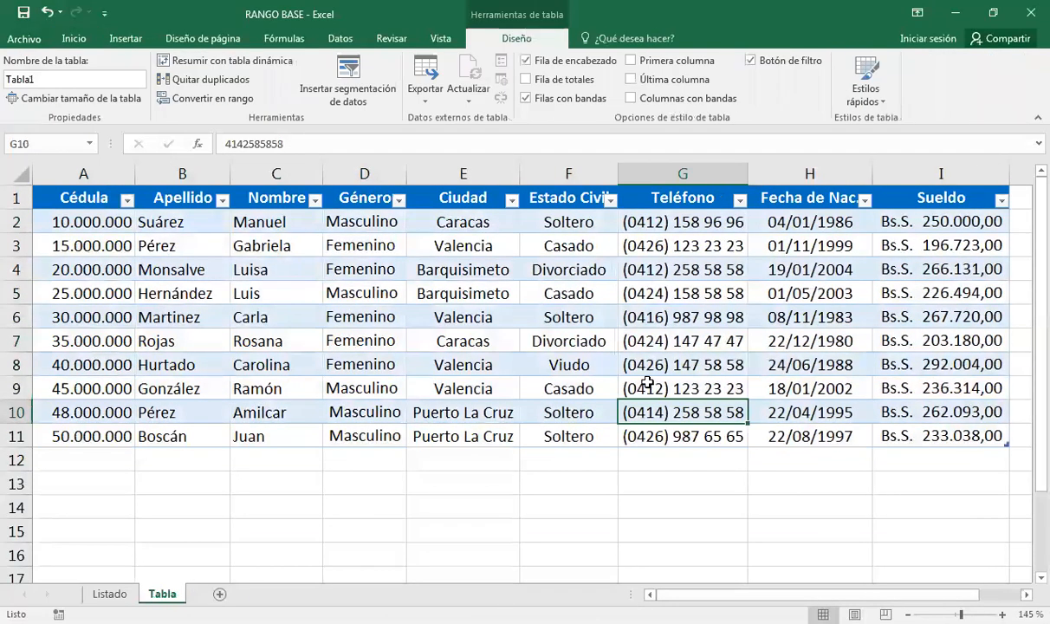
{"action": "left_click", "coordinate": [681, 338]}
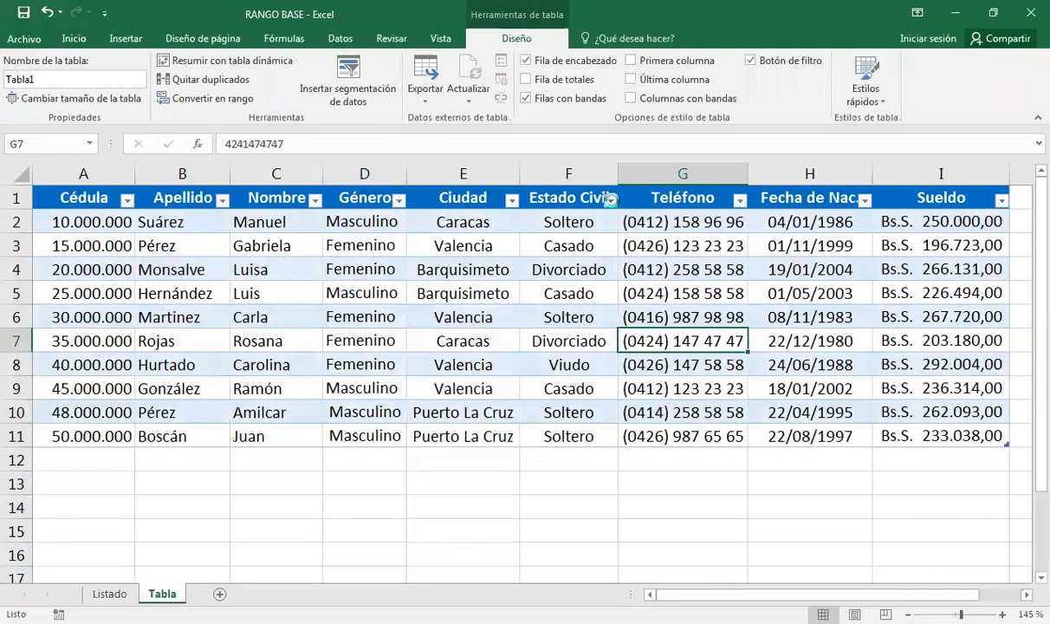
Filter Estado Civil to show only Casado and Viudo, then clear that filter again.
{"action": "left_click", "coordinate": [612, 200]}
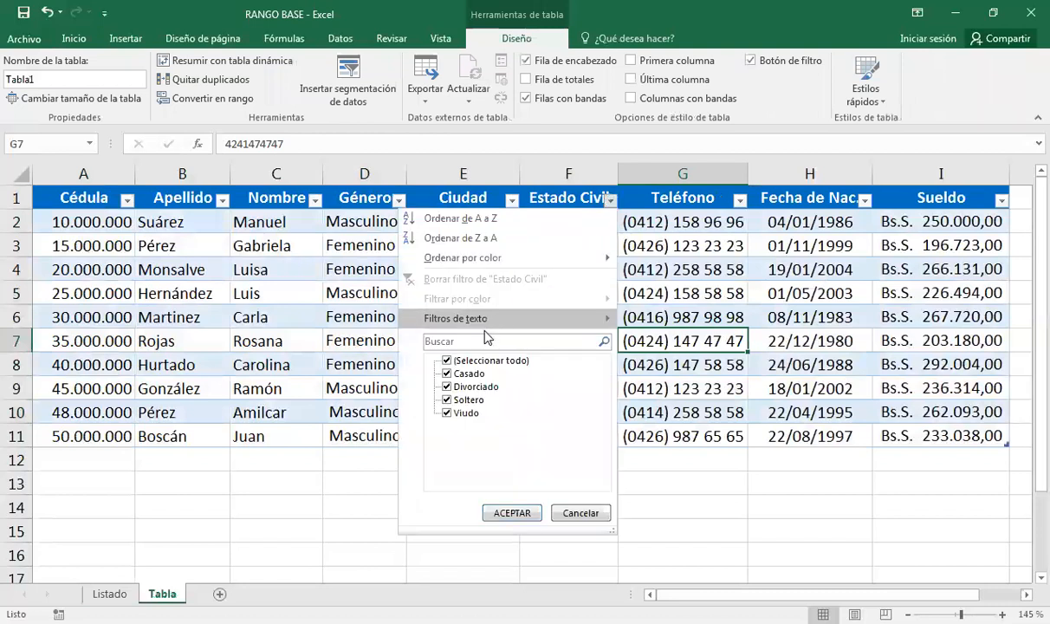
{"action": "left_click", "coordinate": [447, 388]}
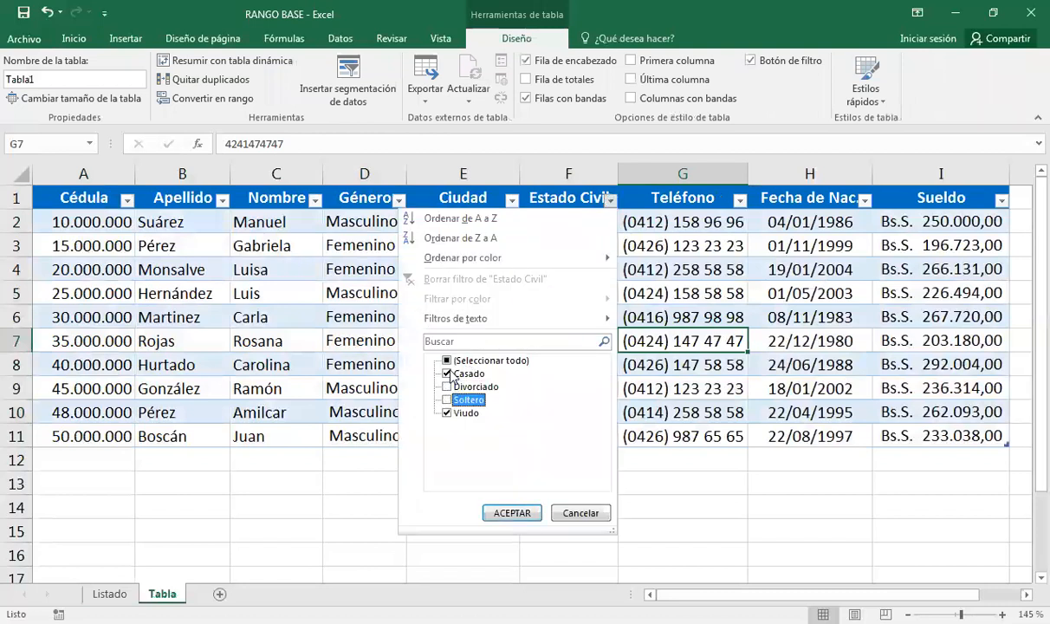
{"action": "left_click", "coordinate": [447, 400]}
{"action": "left_click", "coordinate": [512, 514]}
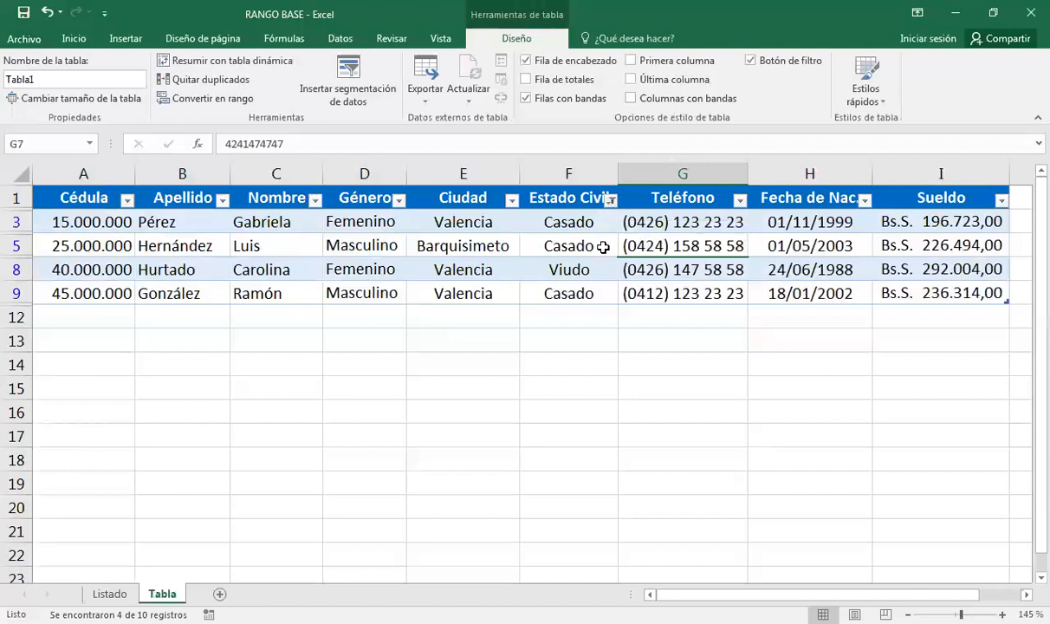
{"action": "left_click", "coordinate": [611, 199]}
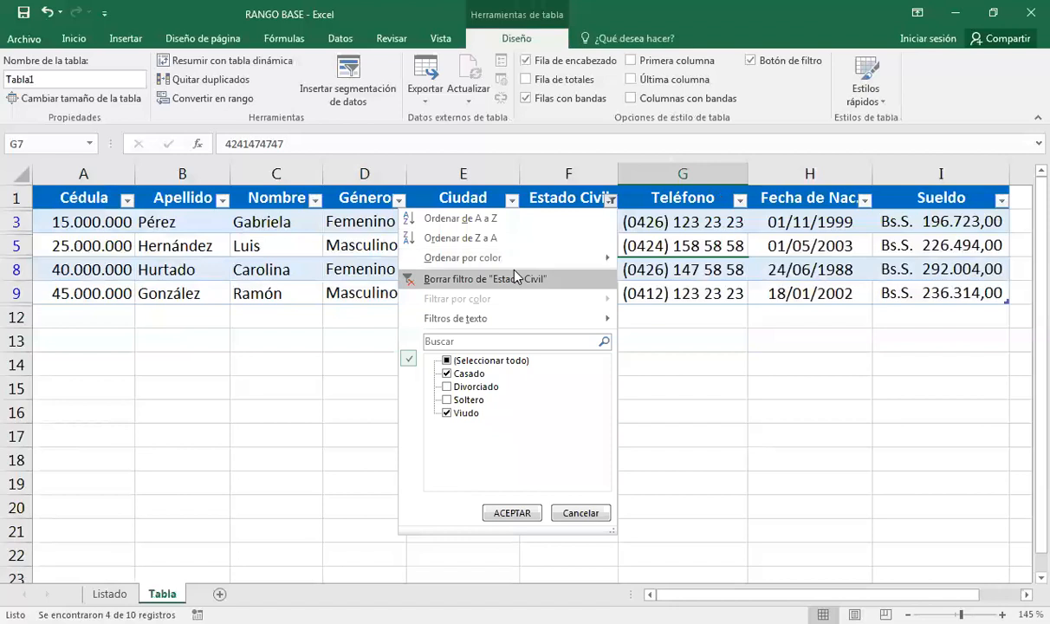
{"action": "left_click", "coordinate": [441, 280]}
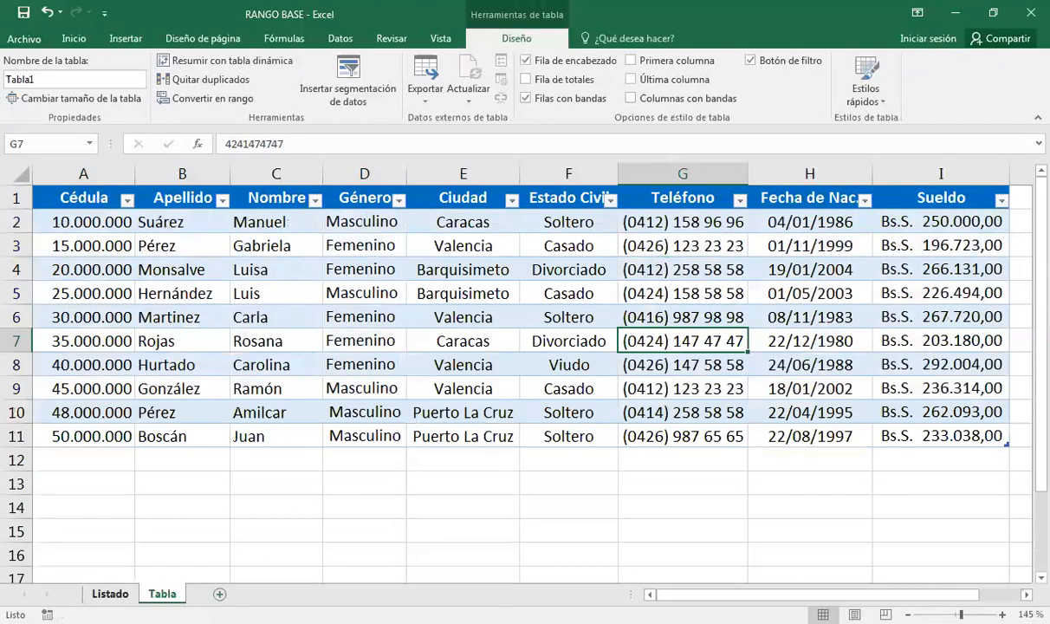
{"action": "left_click", "coordinate": [110, 594]}
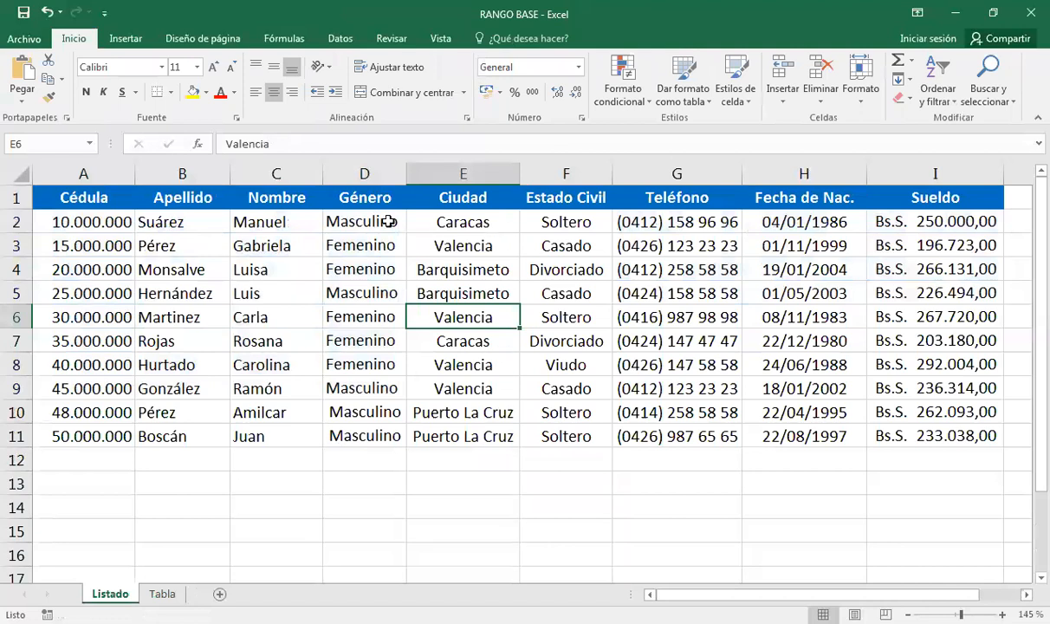
{"action": "left_click", "coordinate": [165, 593]}
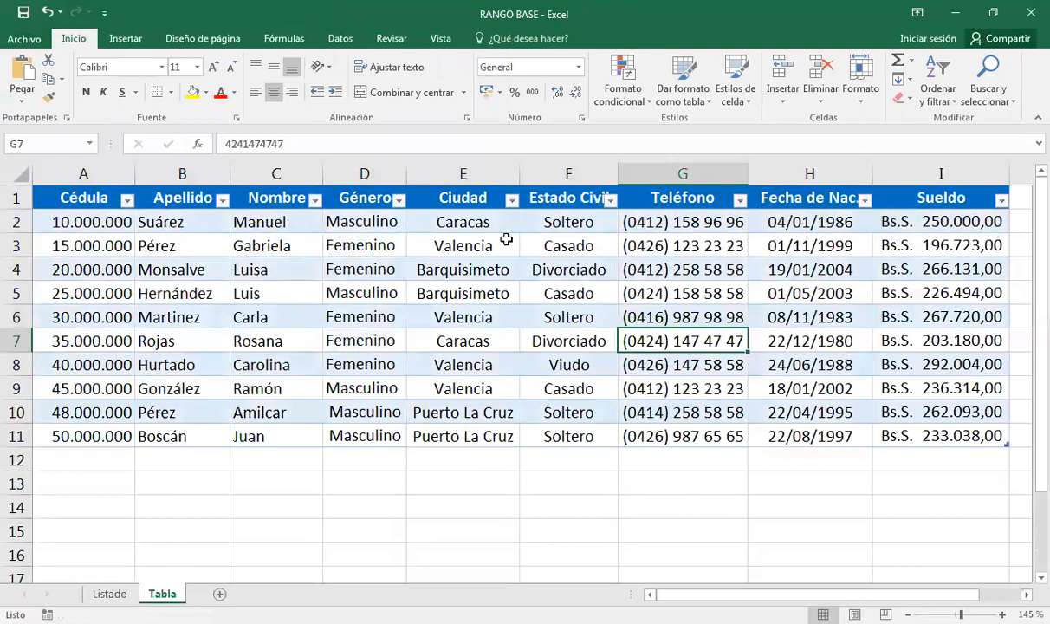
{"action": "left_click", "coordinate": [713, 292]}
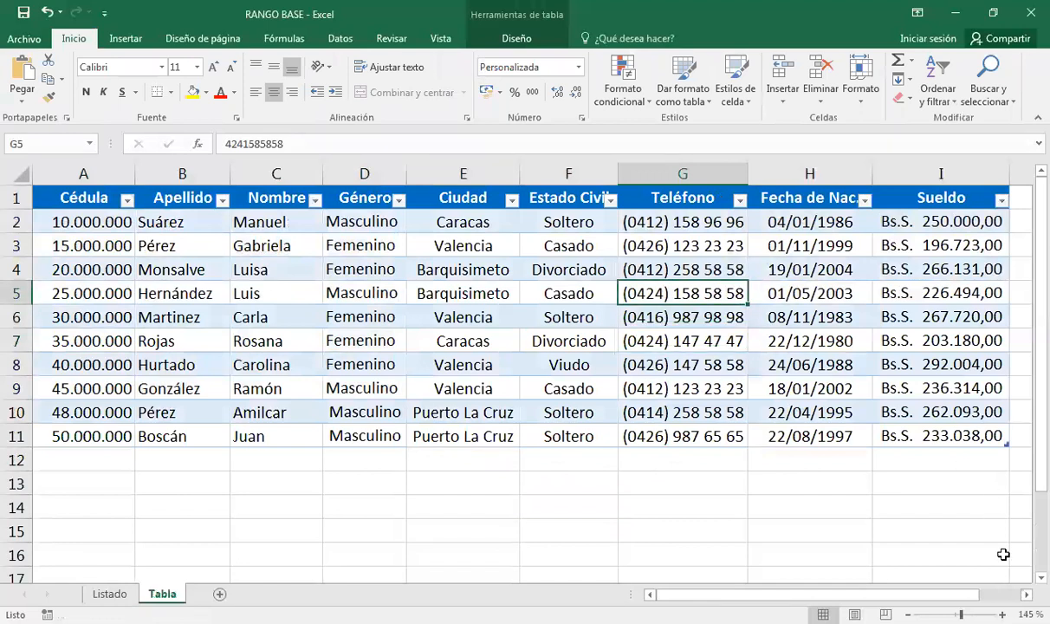
{"action": "scroll", "coordinate": [837, 227], "scroll_direction": "right", "scroll_amount": 2}
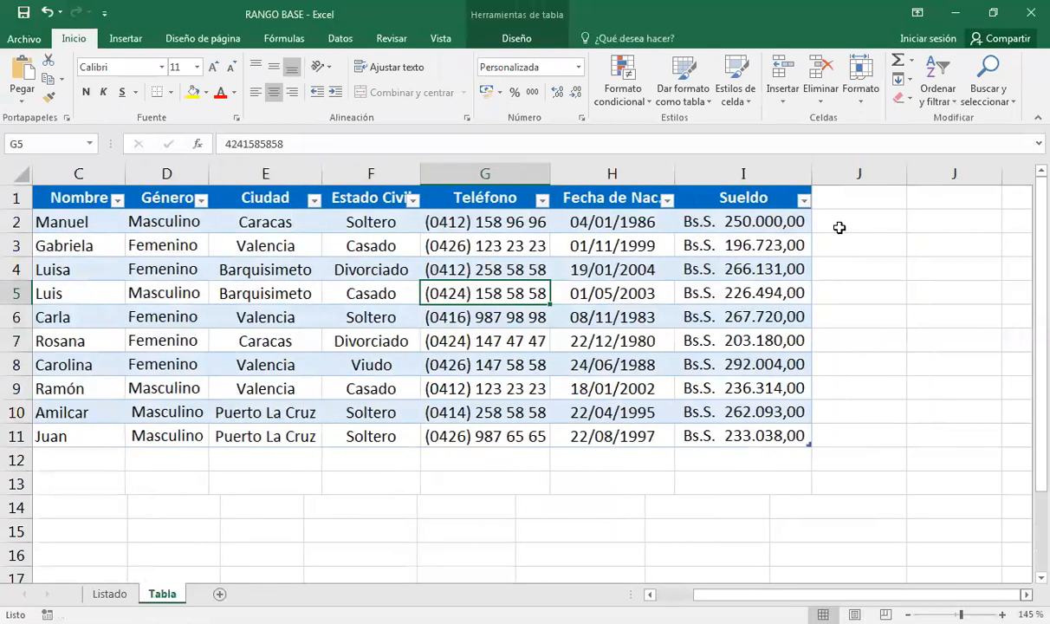
{"action": "left_click", "coordinate": [828, 198]}
Enter the column header 'Prima' in J1, replacing the mistyped 'Total'.
{"action": "type", "text": "Total"}
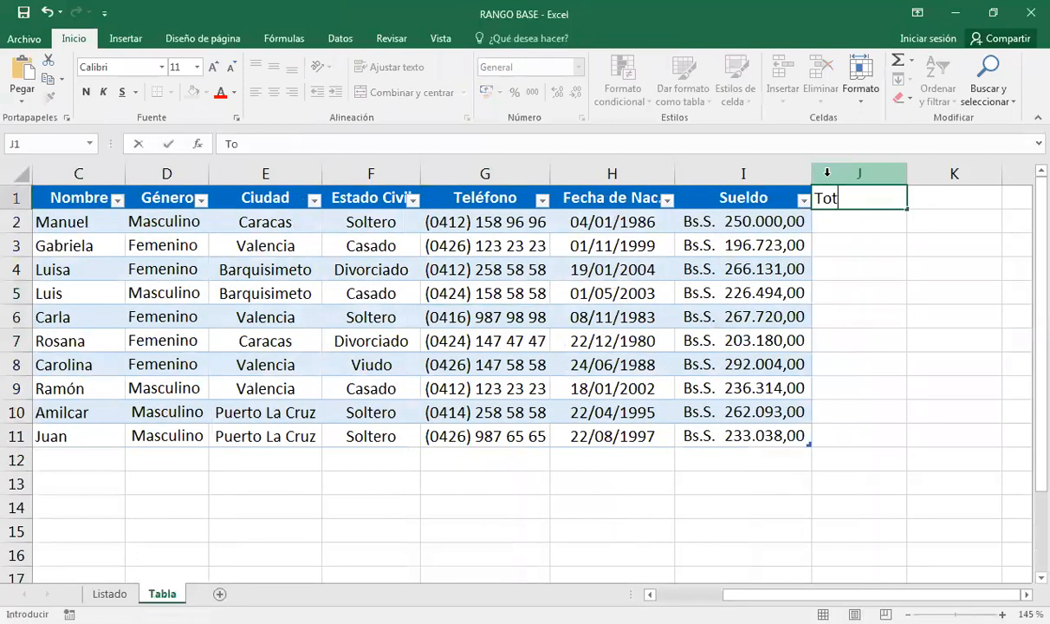
{"action": "key", "text": "Return"}
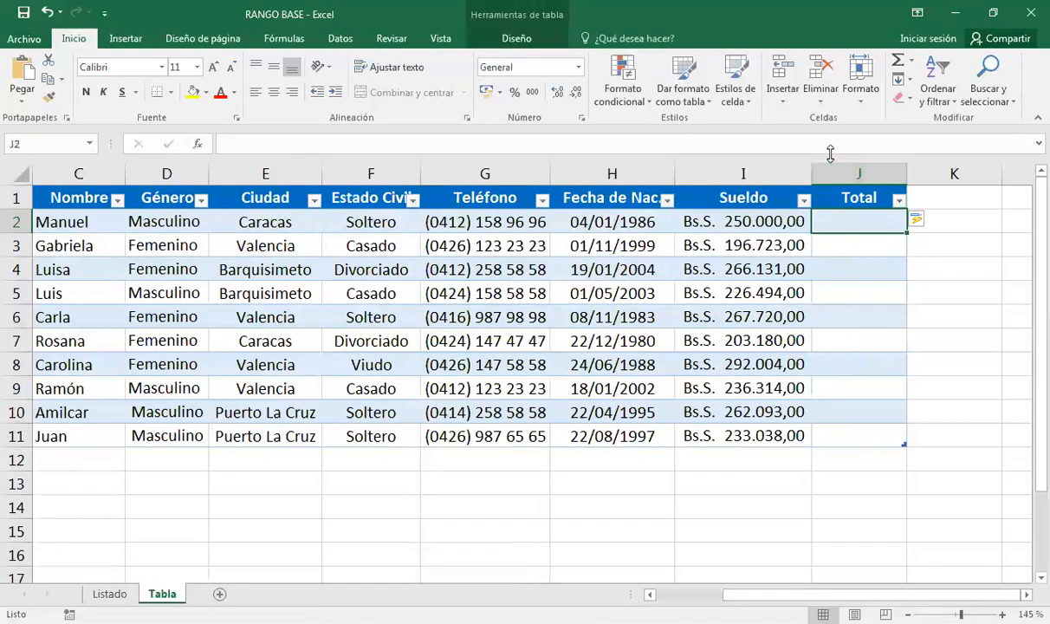
{"action": "left_click", "coordinate": [866, 195]}
{"action": "type", "text": "Prima"}
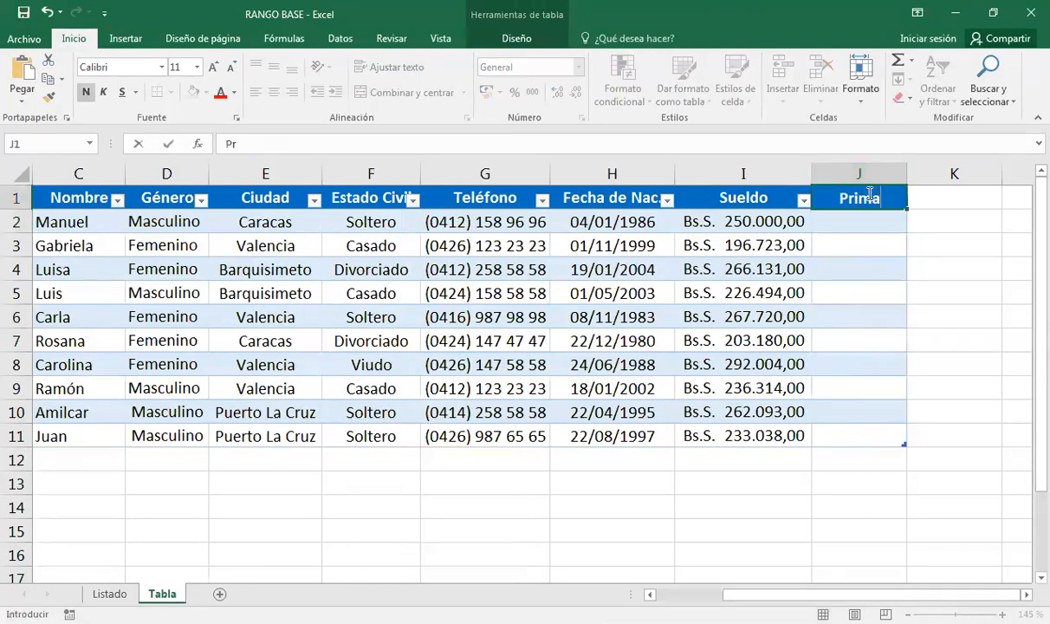
{"action": "key", "text": "Return"}
Fill J2:J11 with 50000 formatted as currency, Bs.S 50.000,00.
{"action": "type", "text": "5"}
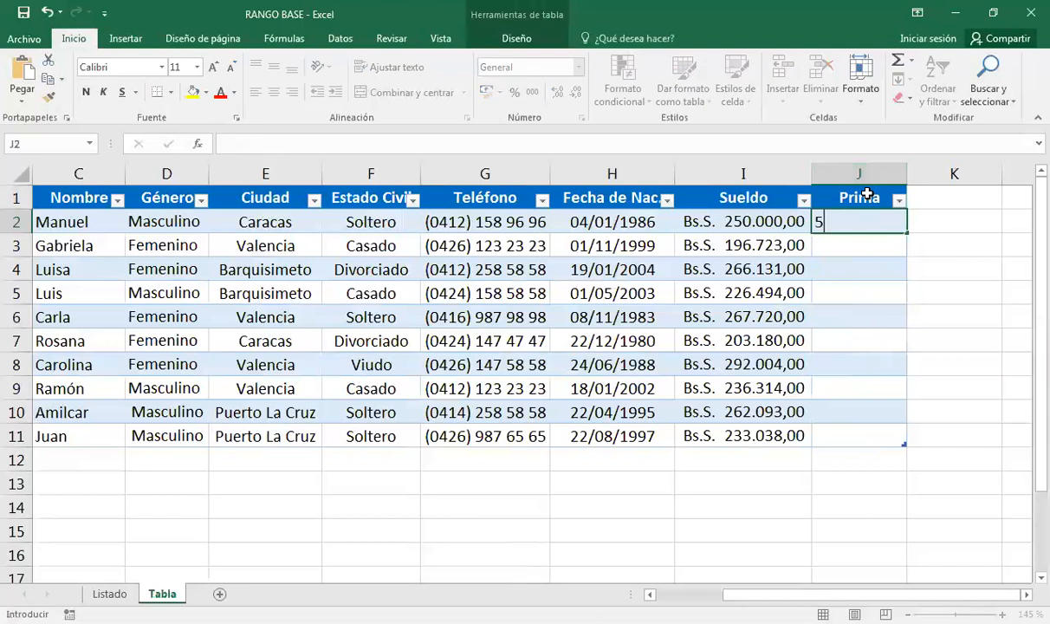
{"action": "type", "text": "0000"}
{"action": "key", "text": "Return"}
{"action": "left_click", "coordinate": [867, 217]}
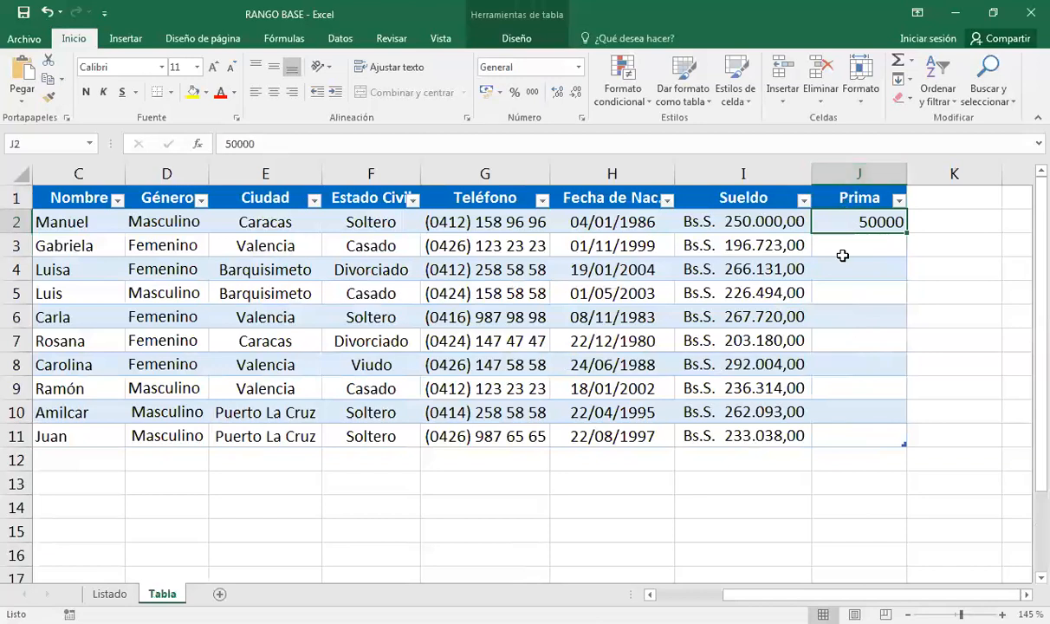
{"action": "key", "text": "ctrl+shift+4"}
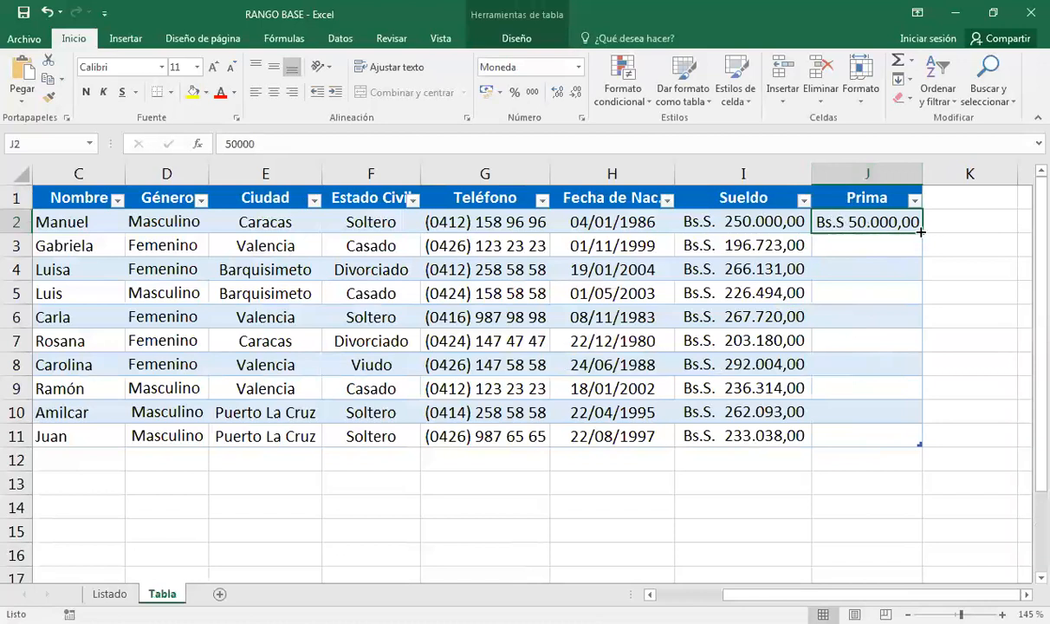
{"action": "left_click_drag", "start_coordinate": [921, 232], "coordinate": [917, 437]}
{"action": "left_click", "coordinate": [946, 196]}
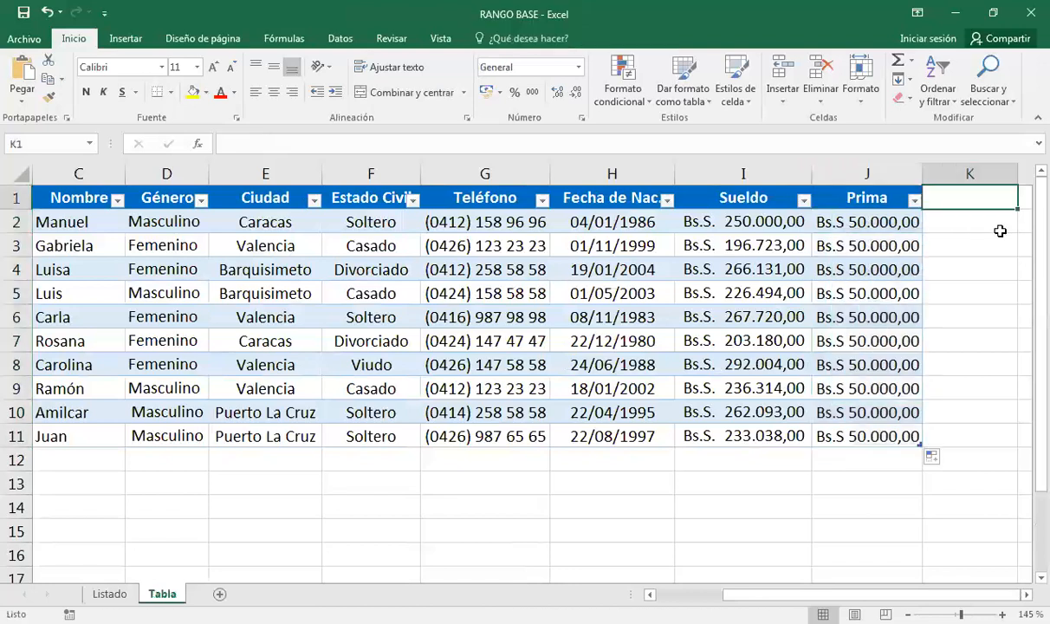
{"action": "type", "text": "Total"}
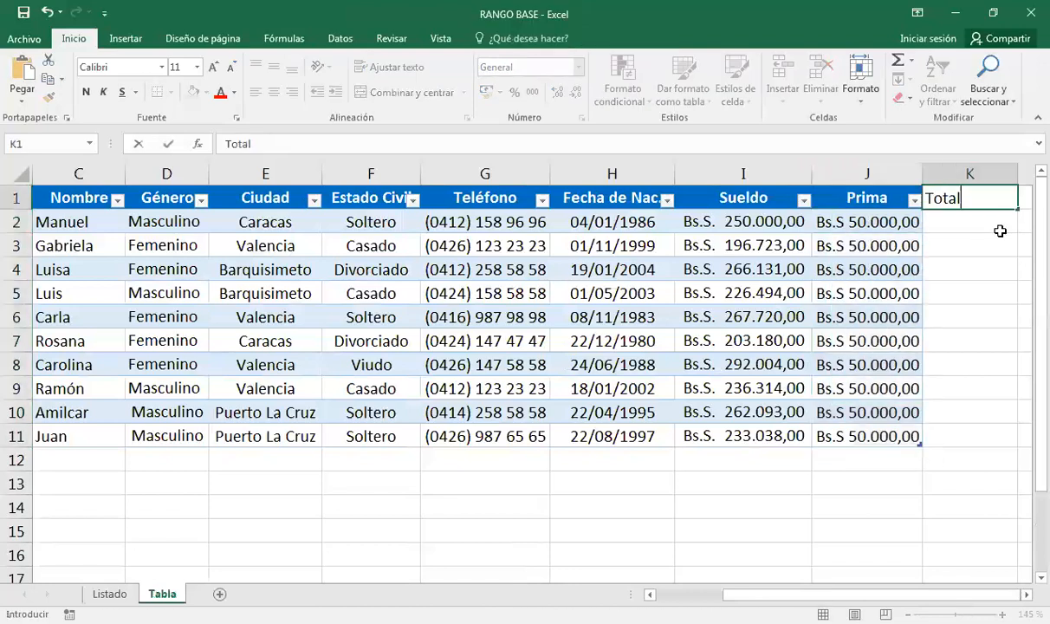
{"action": "key", "text": "Return"}
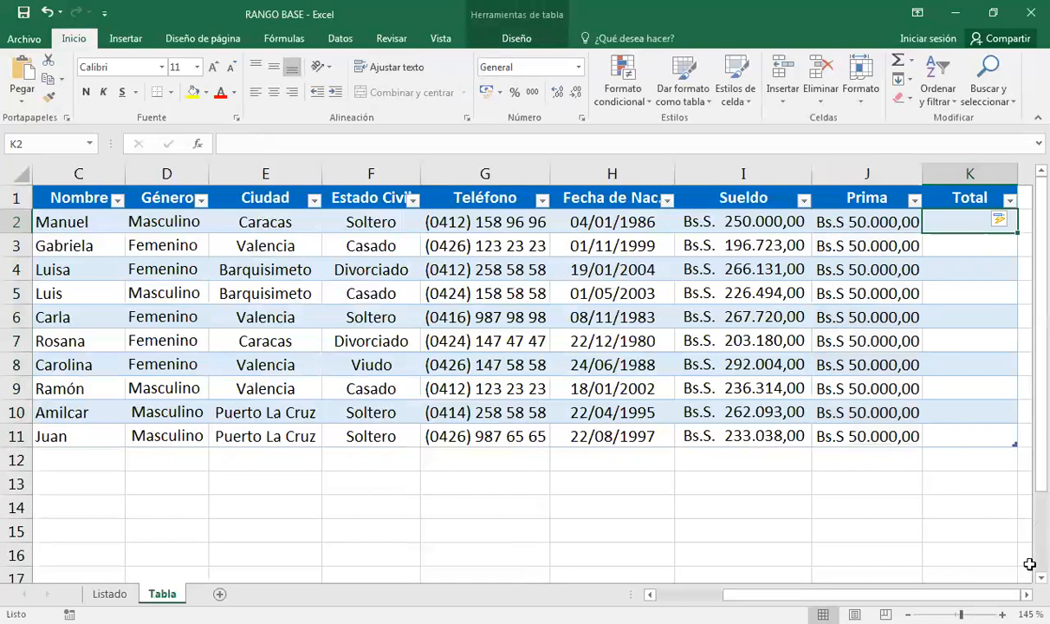
{"action": "scroll", "coordinate": [838, 289], "scroll_direction": "right", "scroll_amount": 2}
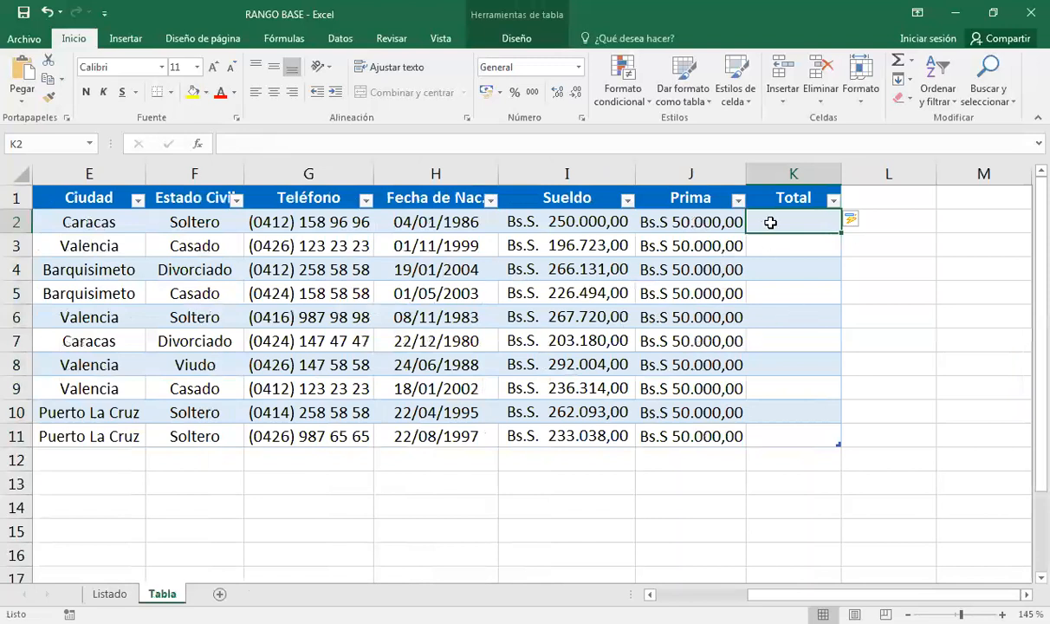
{"action": "type", "text": "="}
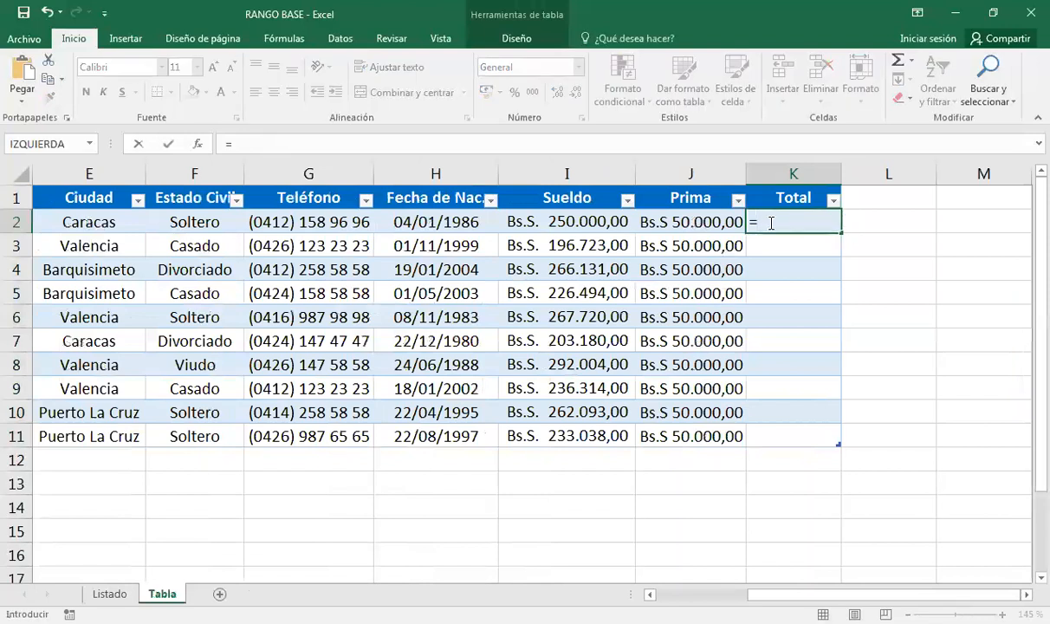
{"action": "left_click", "coordinate": [559, 221]}
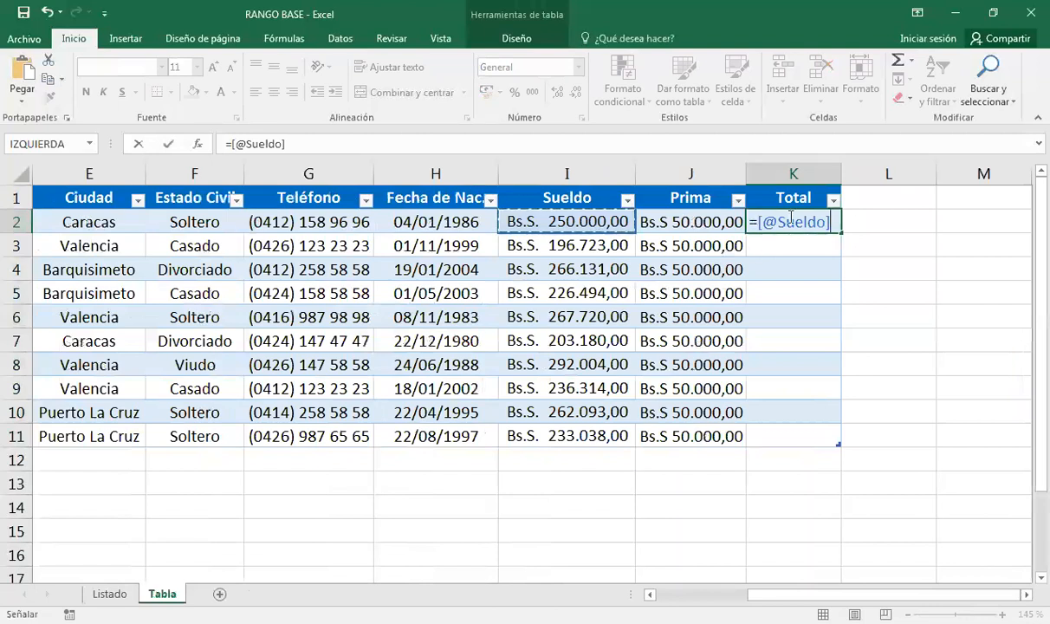
{"action": "type", "text": "+"}
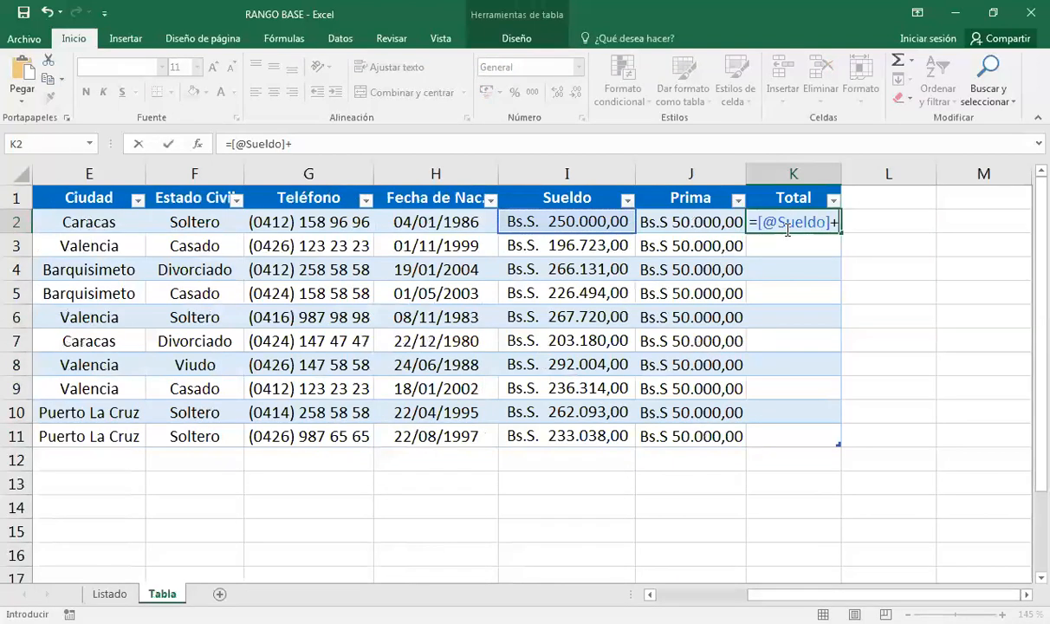
{"action": "left_click", "coordinate": [686, 218]}
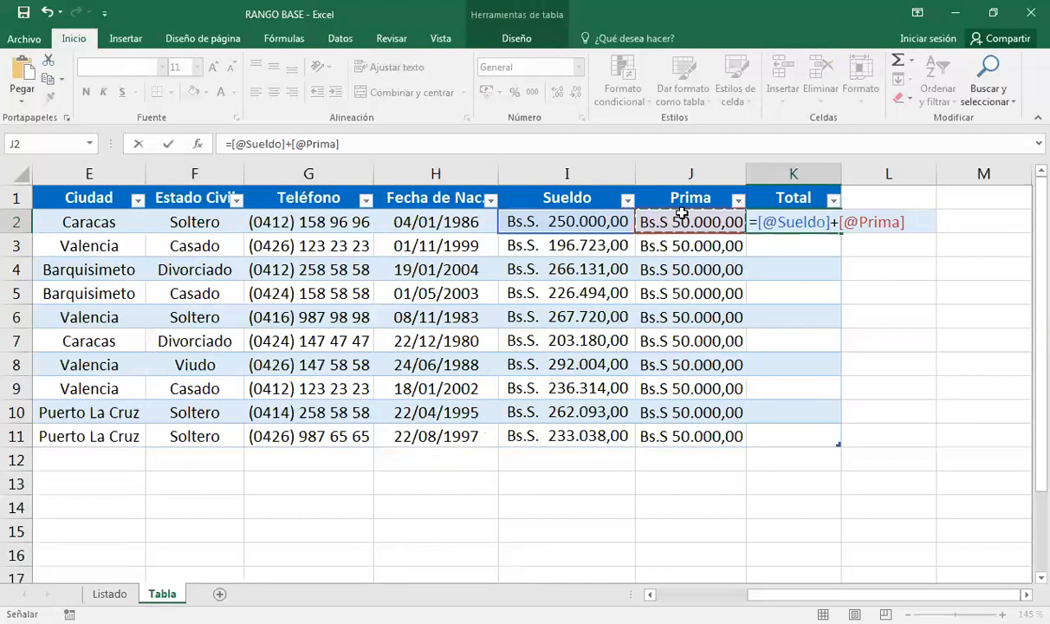
{"action": "key", "text": "Return"}
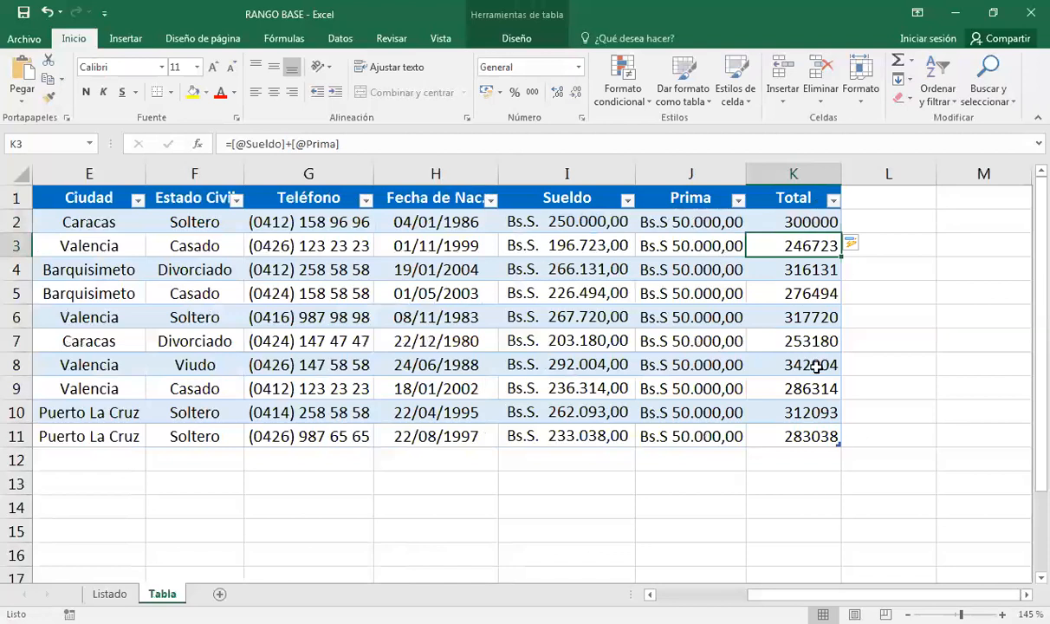
Turn on Fila de totales in the table's Diseño tab so row 12 totals the table.
{"action": "left_click", "coordinate": [689, 595]}
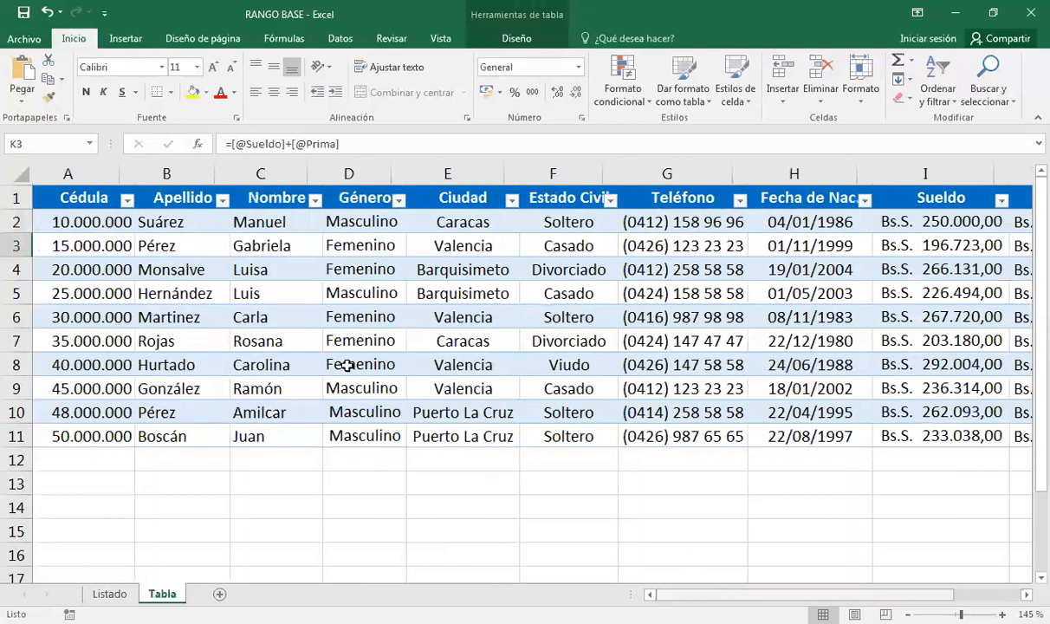
{"action": "left_click", "coordinate": [522, 286]}
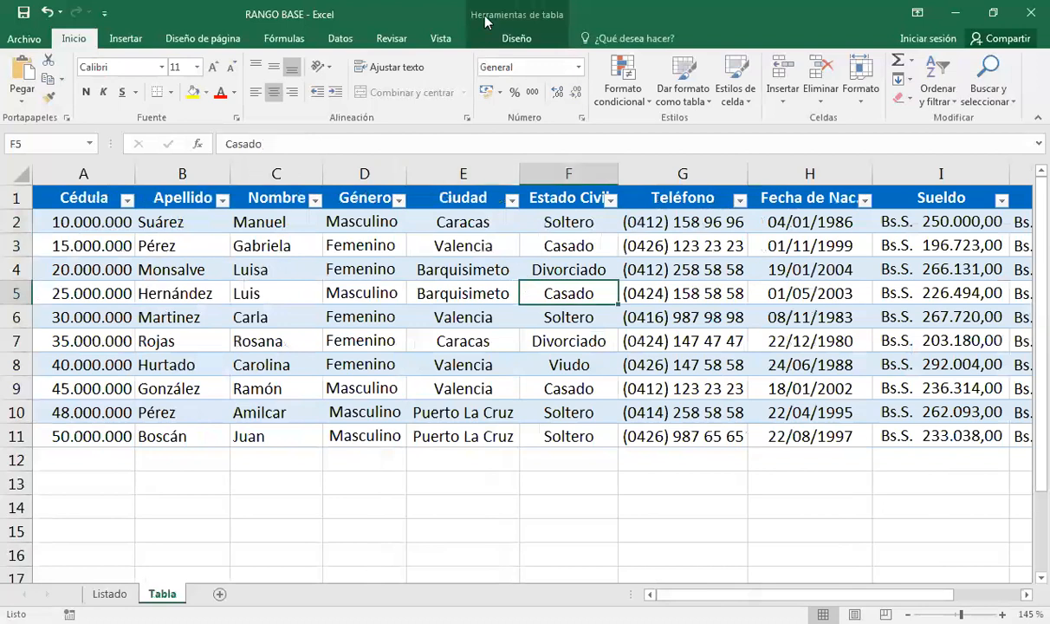
{"action": "left_click", "coordinate": [517, 37]}
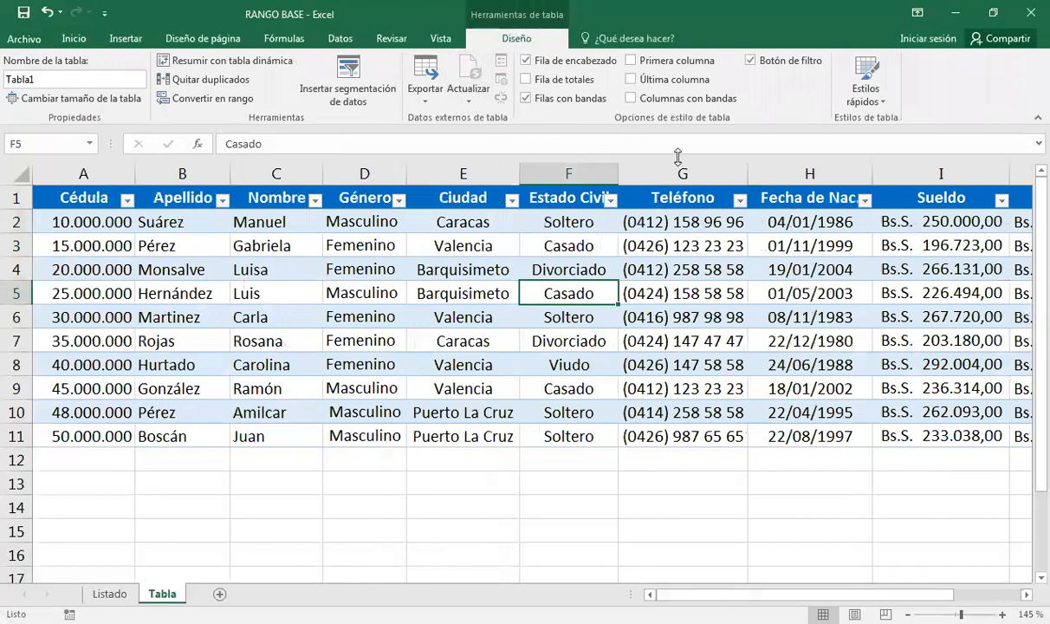
{"action": "left_click", "coordinate": [871, 101]}
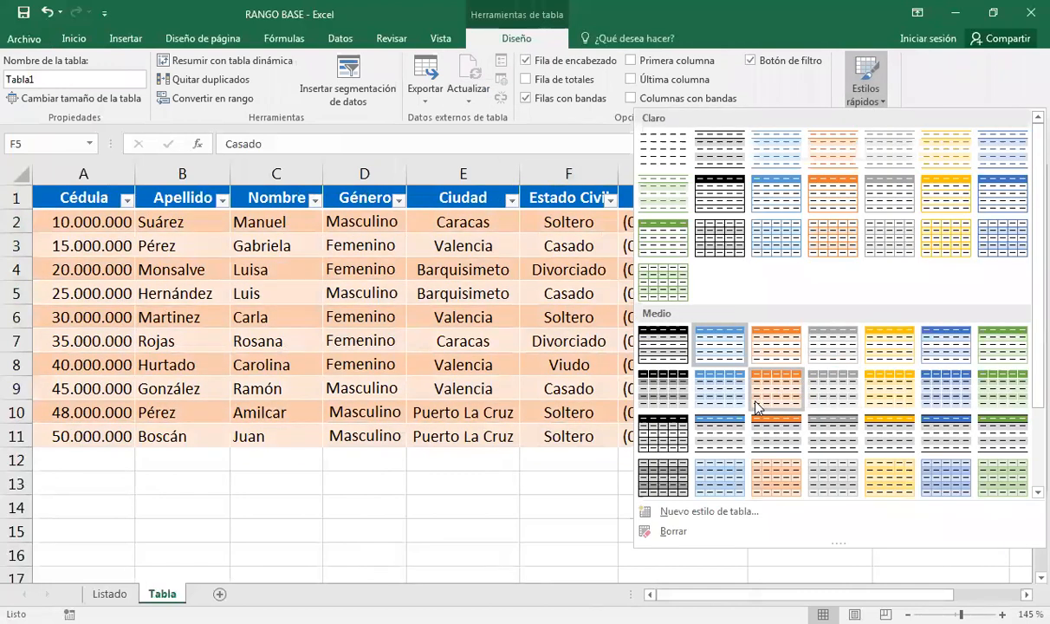
{"action": "left_click", "coordinate": [552, 80]}
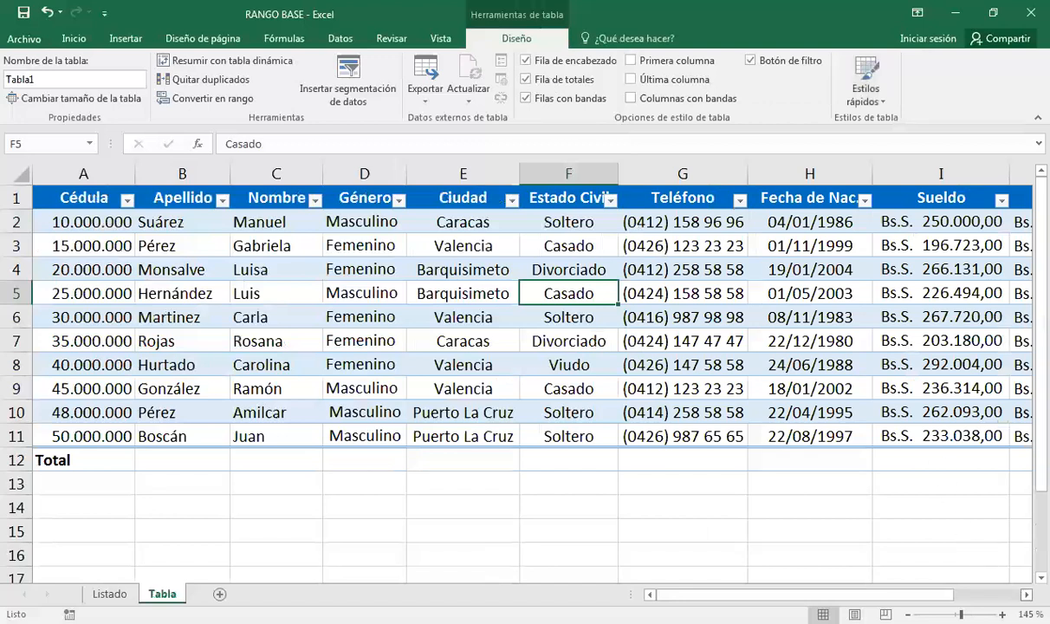
{"action": "scroll", "coordinate": [901, 434], "scroll_direction": "right", "scroll_amount": 3}
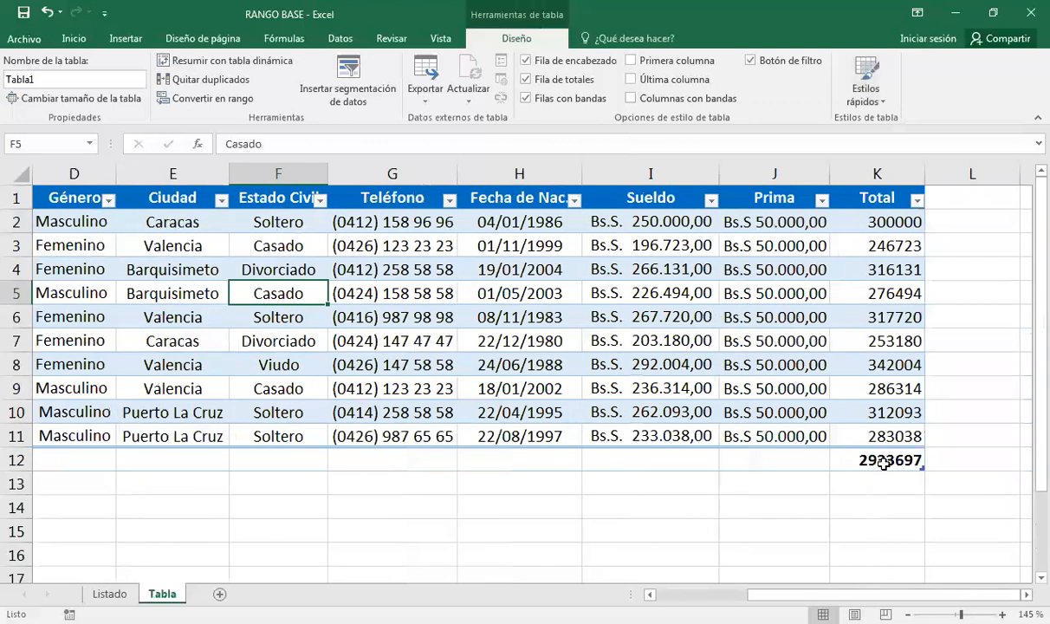
Try Mín. and Promedio in K12's total, settle on Cuenta showing 10, then open Listado.
{"action": "left_click", "coordinate": [883, 464]}
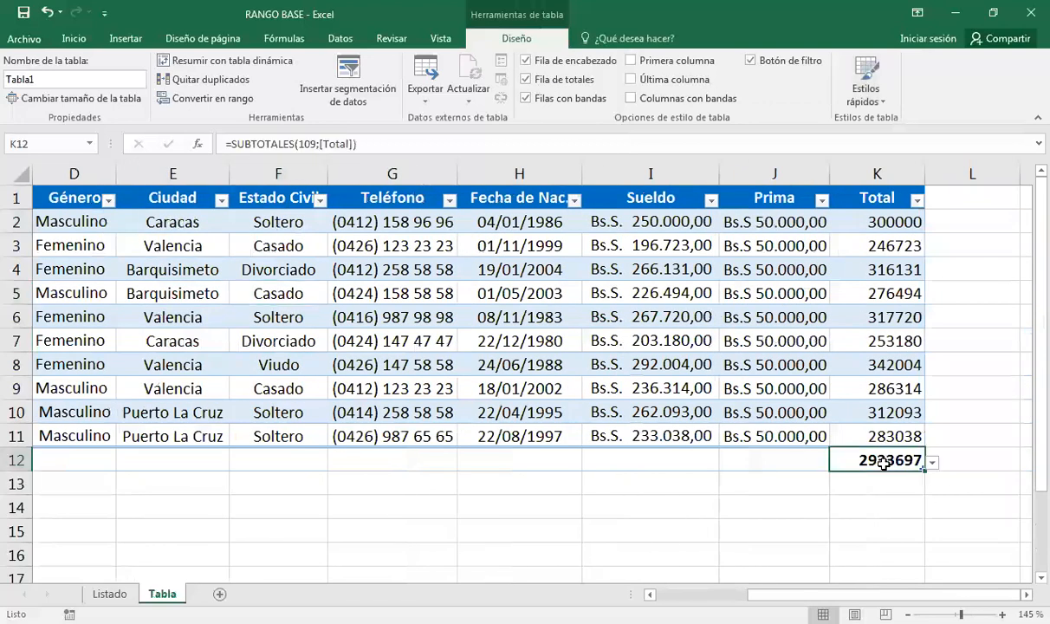
{"action": "left_click", "coordinate": [932, 462]}
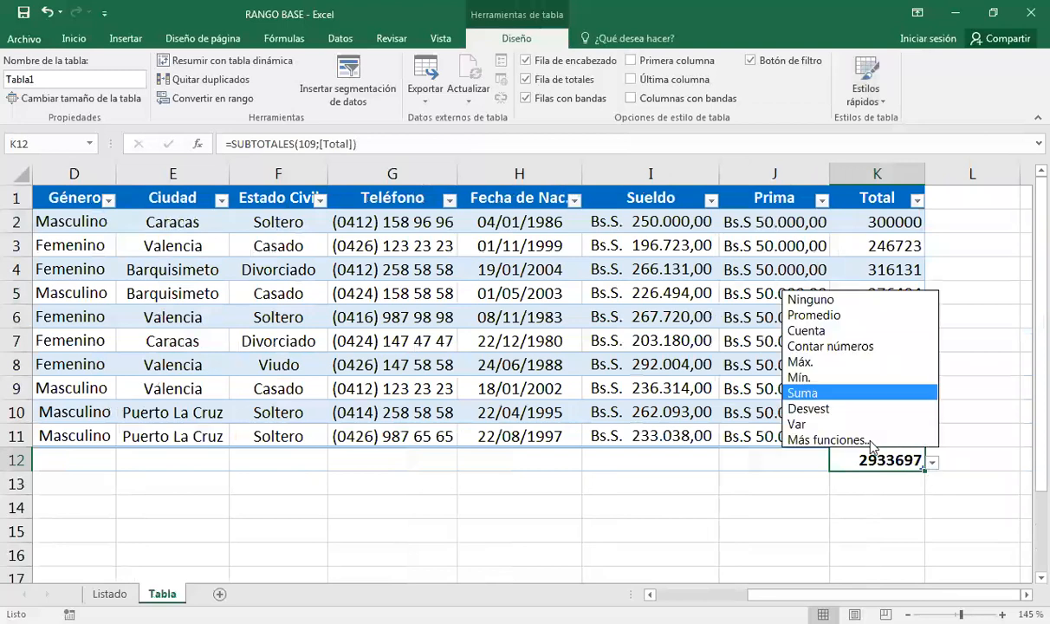
{"action": "left_click", "coordinate": [802, 378]}
{"action": "left_click", "coordinate": [932, 462]}
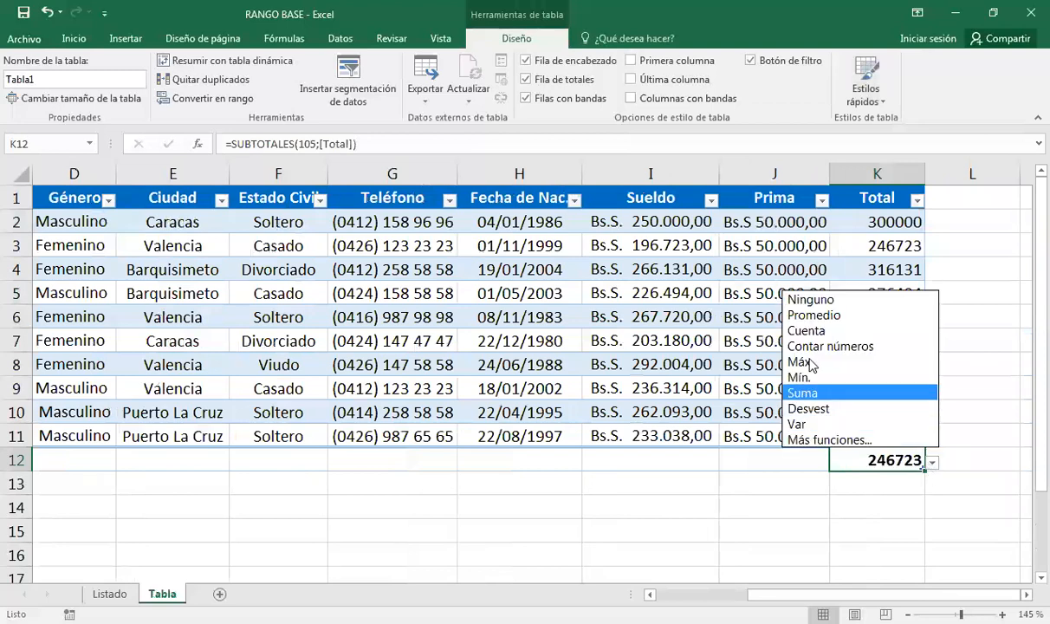
{"action": "left_click", "coordinate": [806, 317]}
{"action": "left_click", "coordinate": [931, 462]}
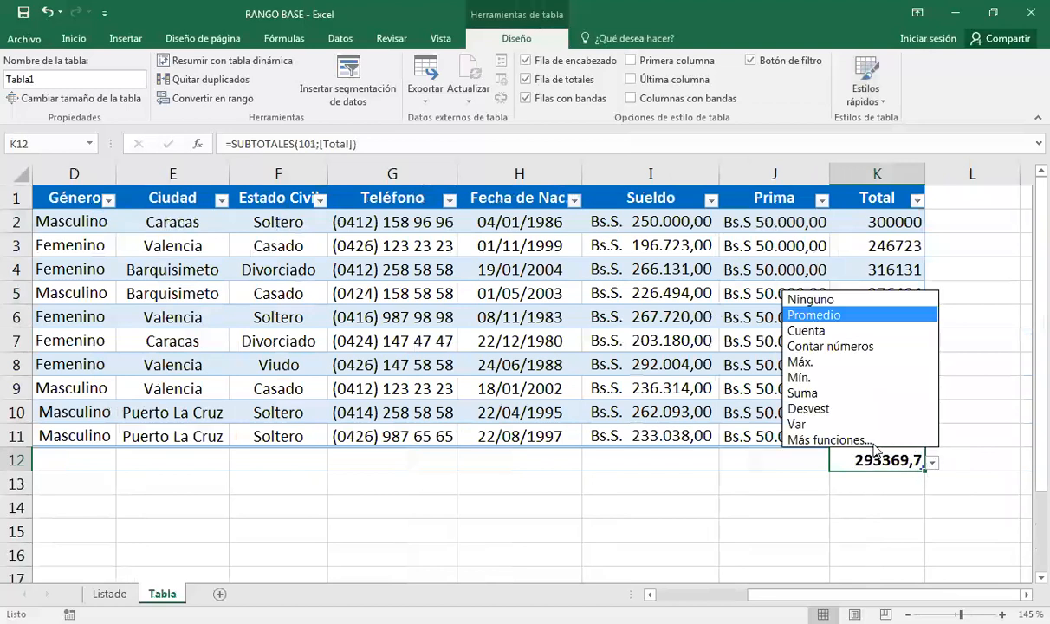
{"action": "left_click", "coordinate": [826, 332]}
{"action": "left_click", "coordinate": [932, 462]}
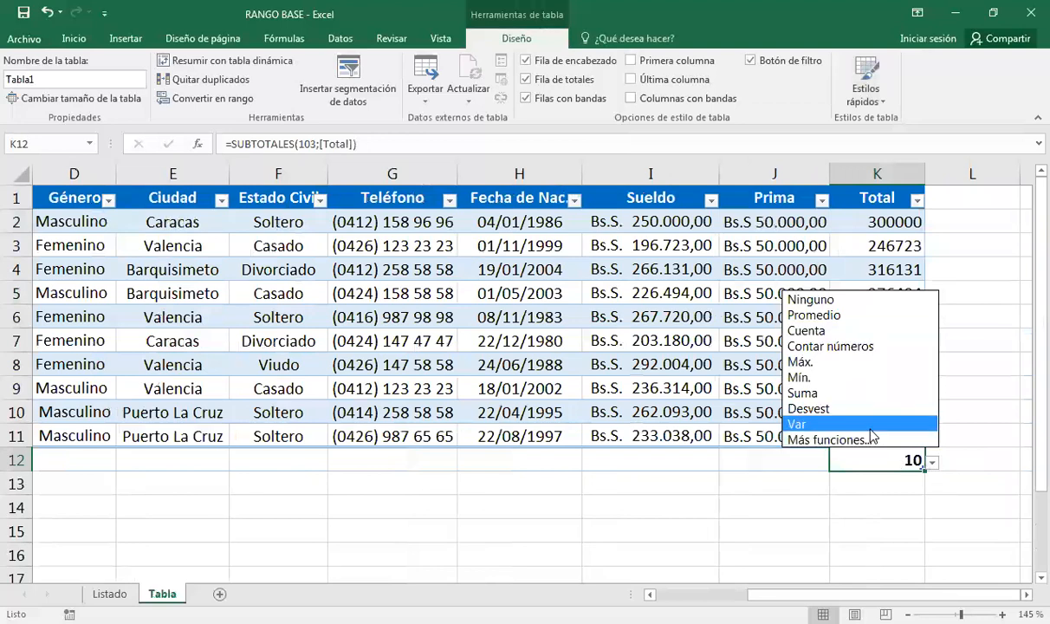
{"action": "left_click", "coordinate": [586, 466]}
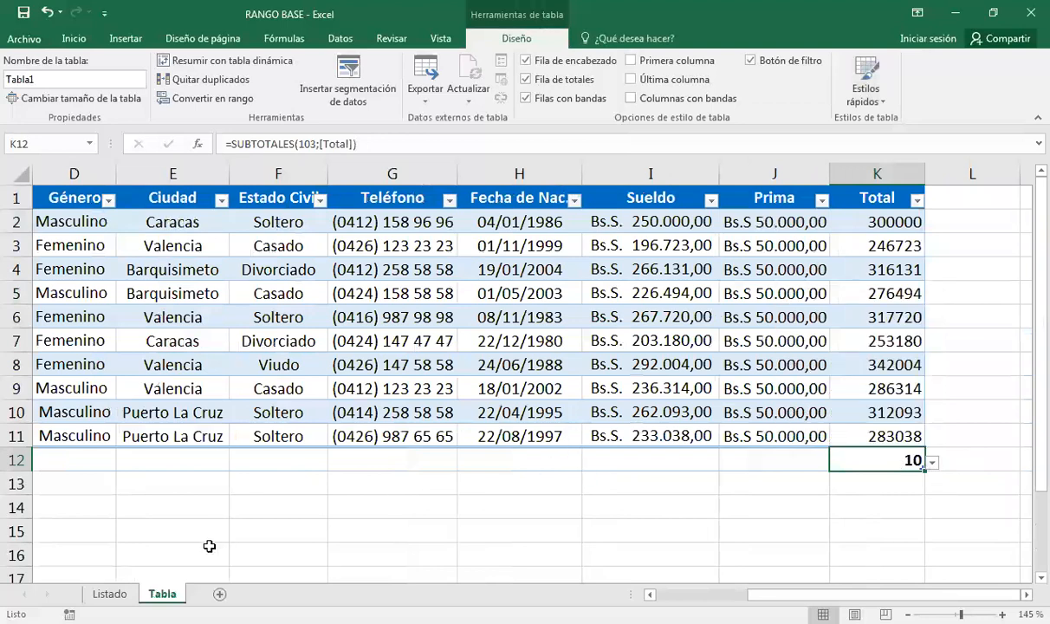
{"action": "left_click", "coordinate": [110, 594]}
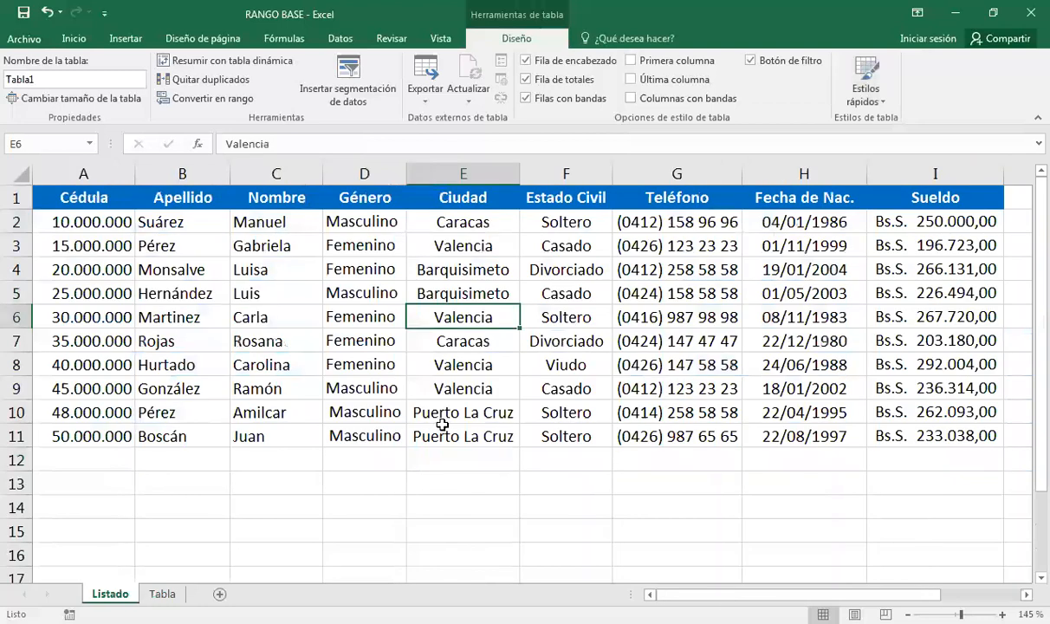
Select F13 and browse the Lógicas, Búsqueda y referencia and Más funciones categories in Fórmulas.
{"action": "left_click", "coordinate": [586, 370]}
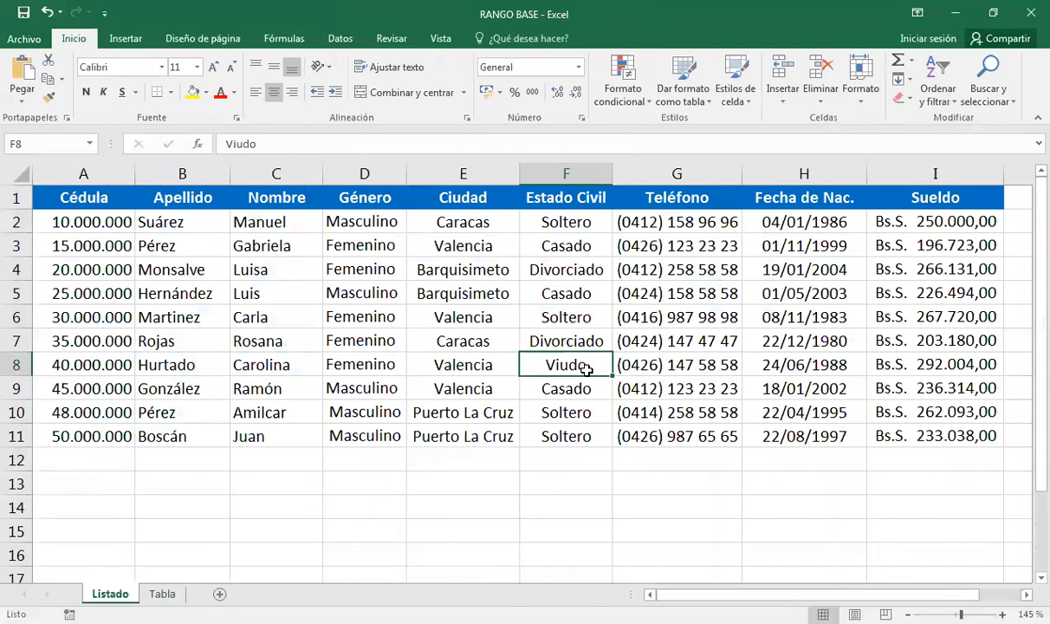
{"action": "left_click", "coordinate": [565, 478]}
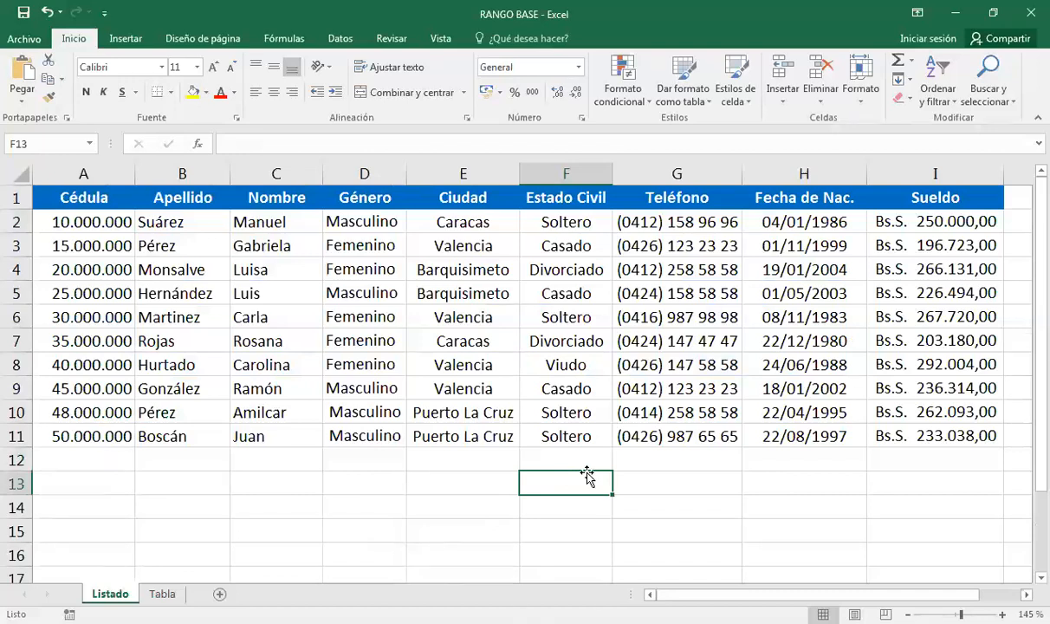
{"action": "left_click", "coordinate": [286, 38]}
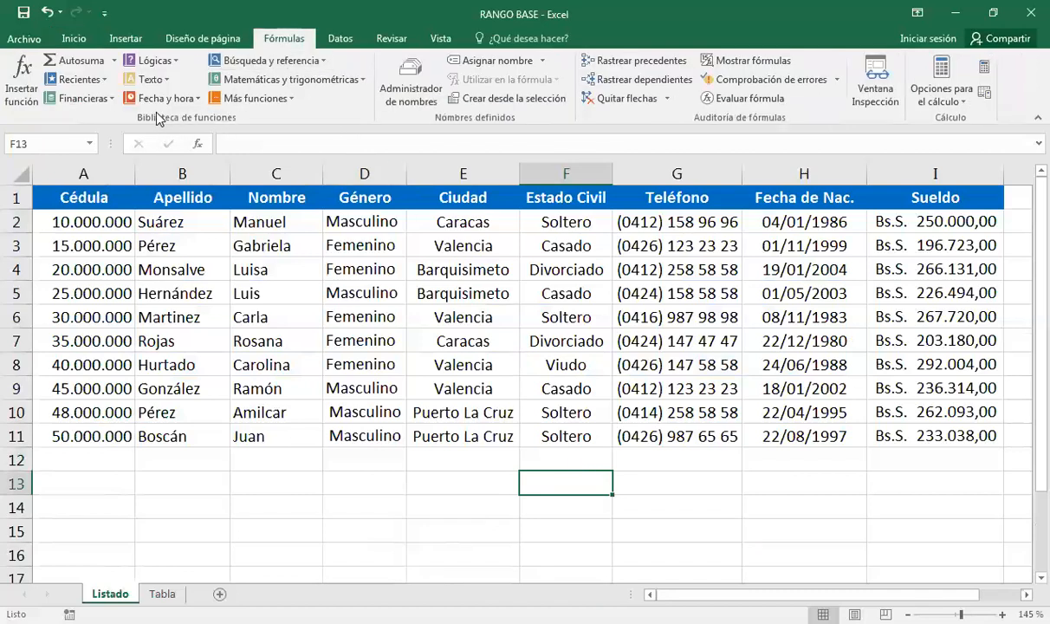
{"action": "left_click", "coordinate": [183, 65]}
{"action": "left_click", "coordinate": [320, 67]}
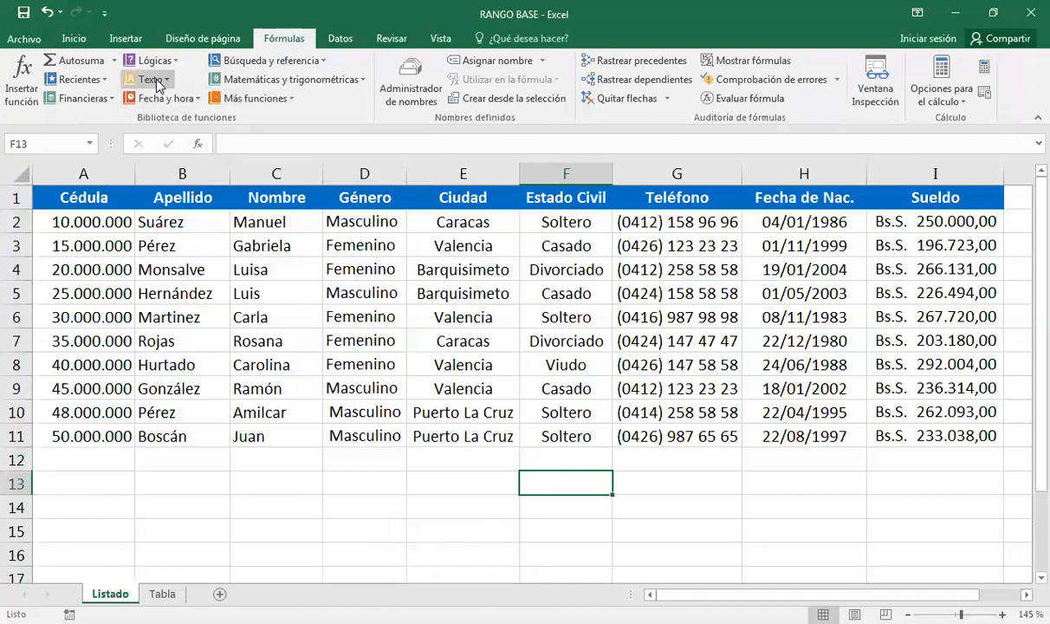
{"action": "left_click", "coordinate": [288, 101]}
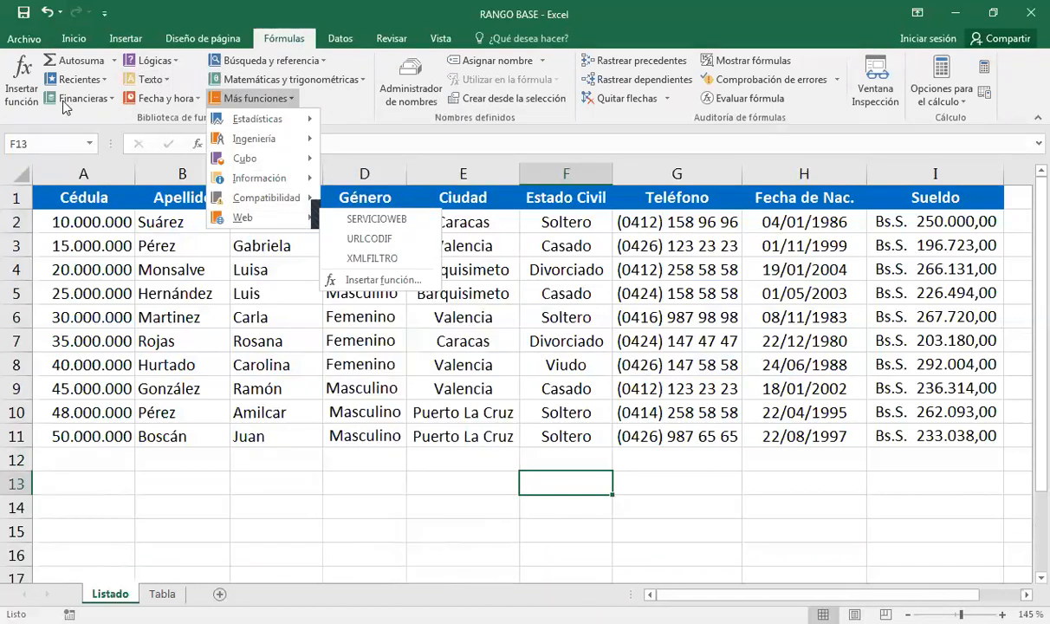
Browse the Insertar función category list, then cancel without inserting a function.
{"action": "left_click", "coordinate": [22, 68]}
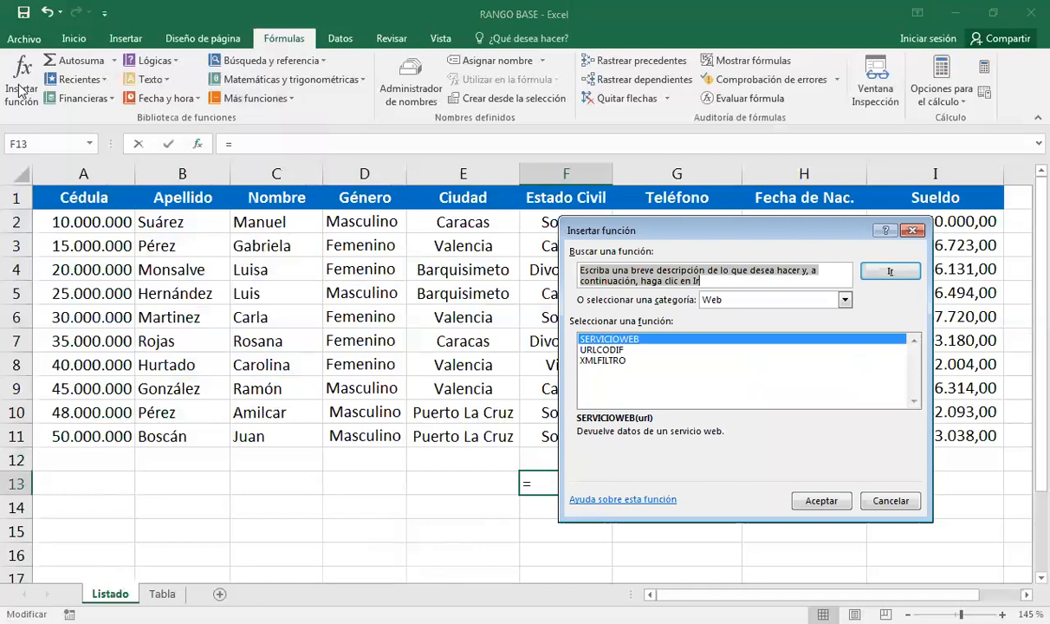
{"action": "left_click", "coordinate": [844, 299]}
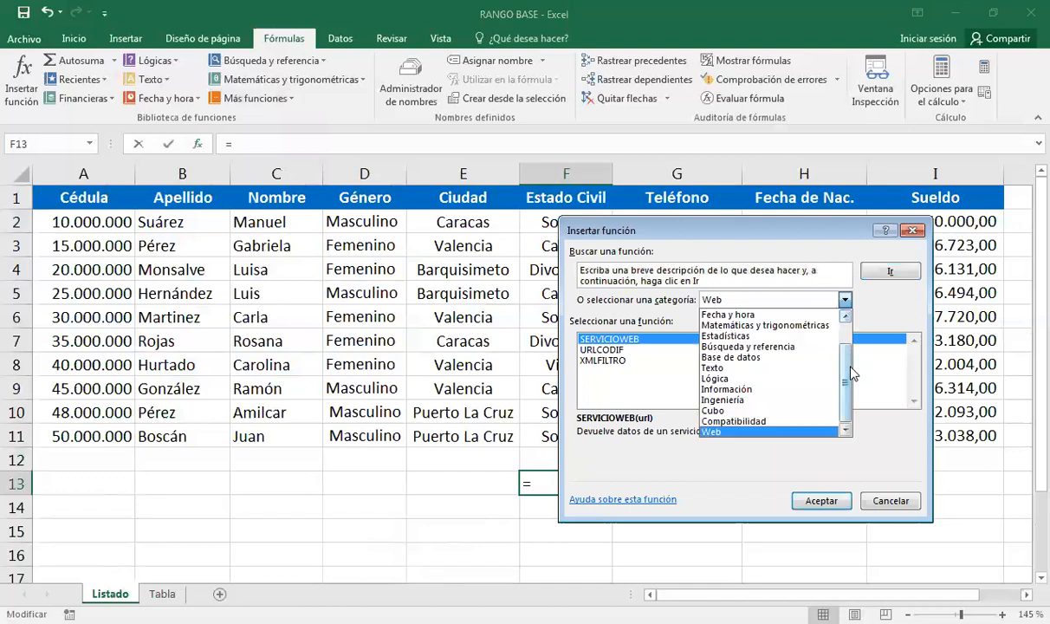
{"action": "left_click_drag", "start_coordinate": [847, 379], "coordinate": [847, 347]}
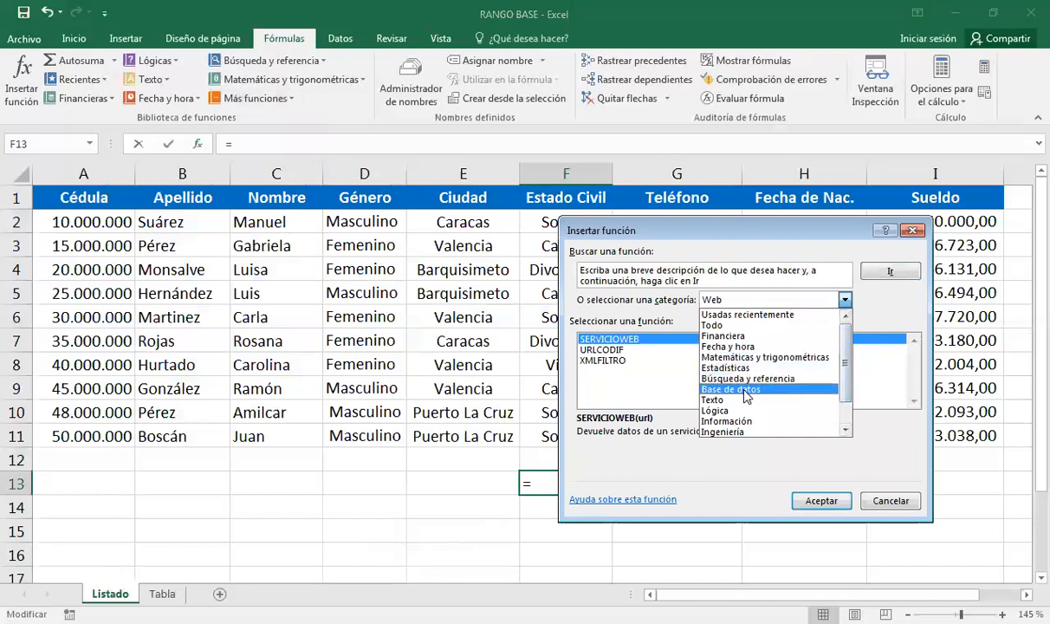
{"action": "left_click", "coordinate": [897, 498]}
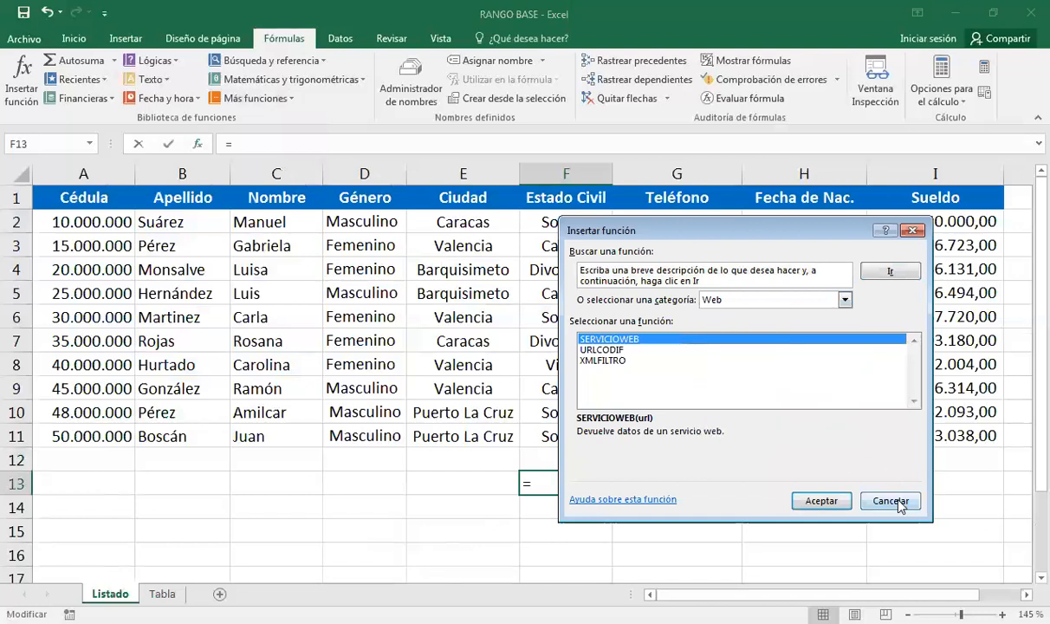
{"action": "left_click", "coordinate": [892, 502]}
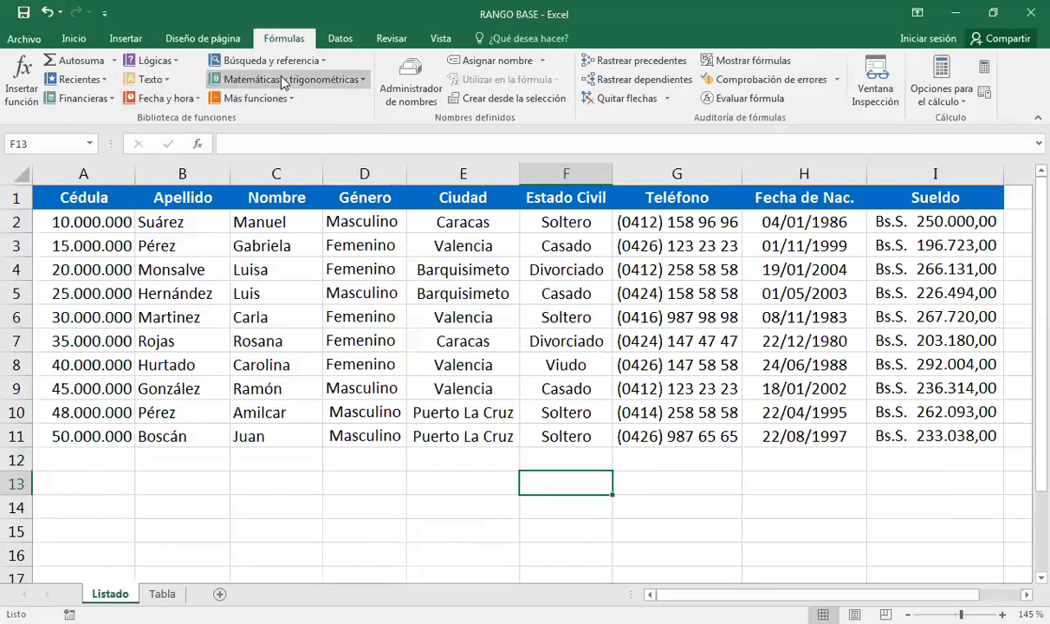
Reopen and dismiss Más funciones, then scroll right and select I12 below Sueldo.
{"action": "left_click", "coordinate": [292, 100]}
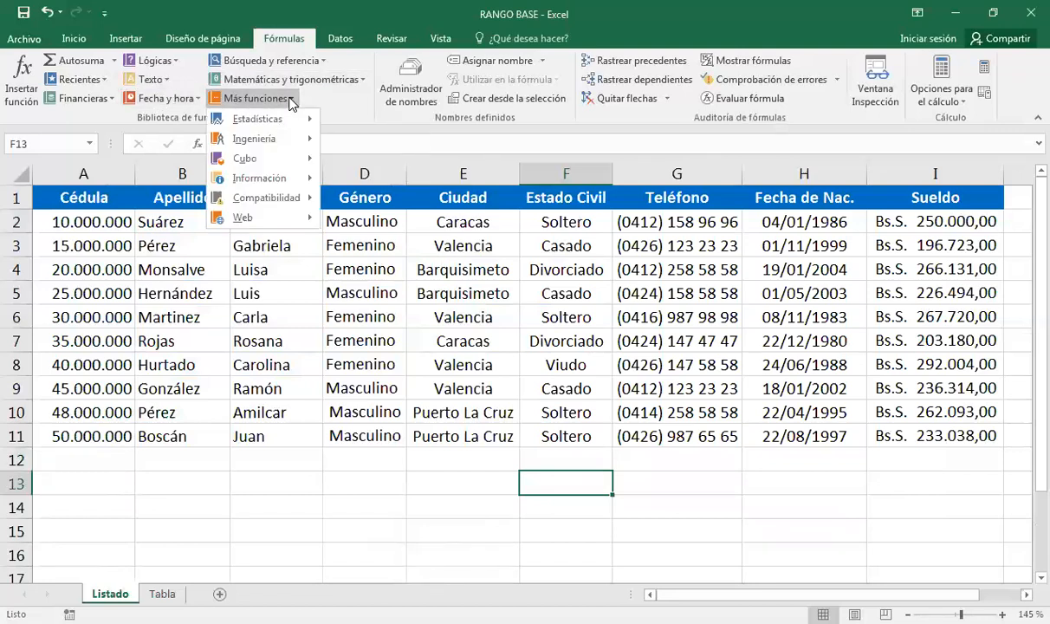
{"action": "left_click", "coordinate": [670, 432]}
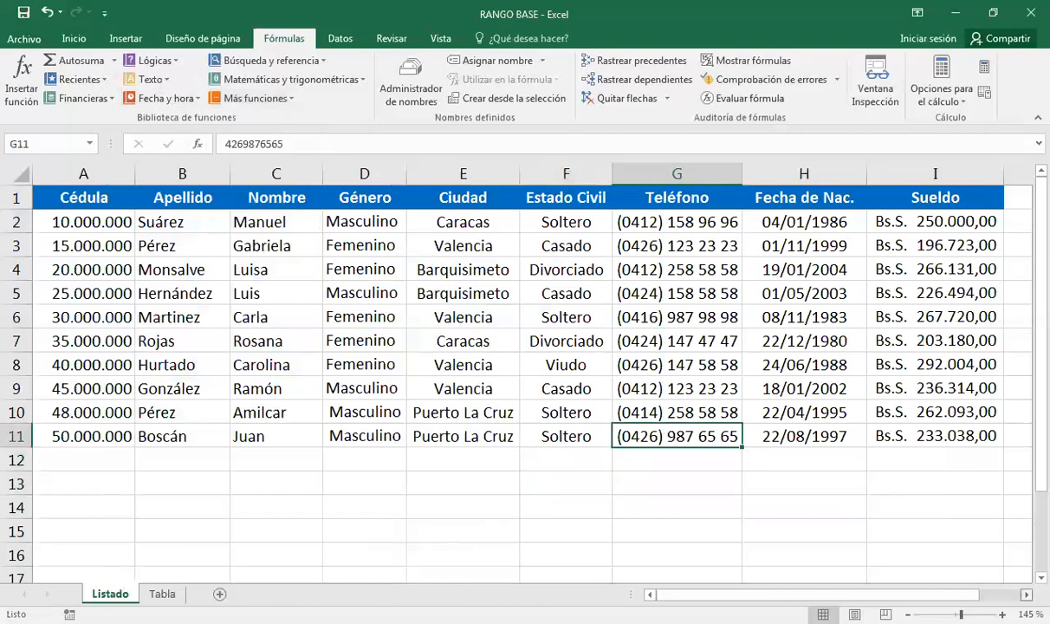
{"action": "scroll", "coordinate": [774, 207], "scroll_direction": "right", "scroll_amount": 2}
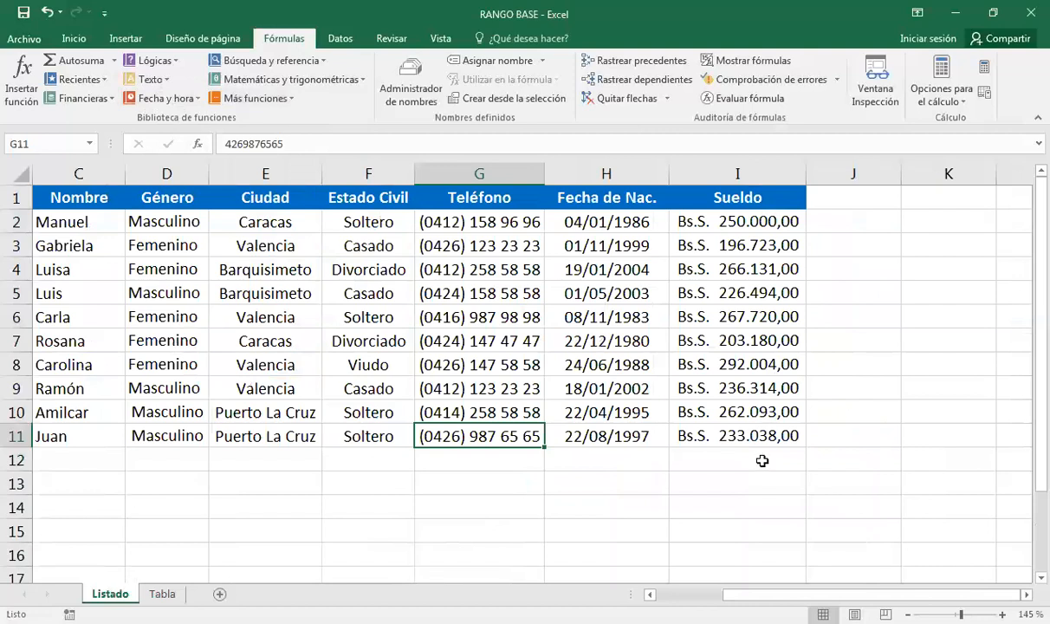
{"action": "left_click", "coordinate": [703, 456]}
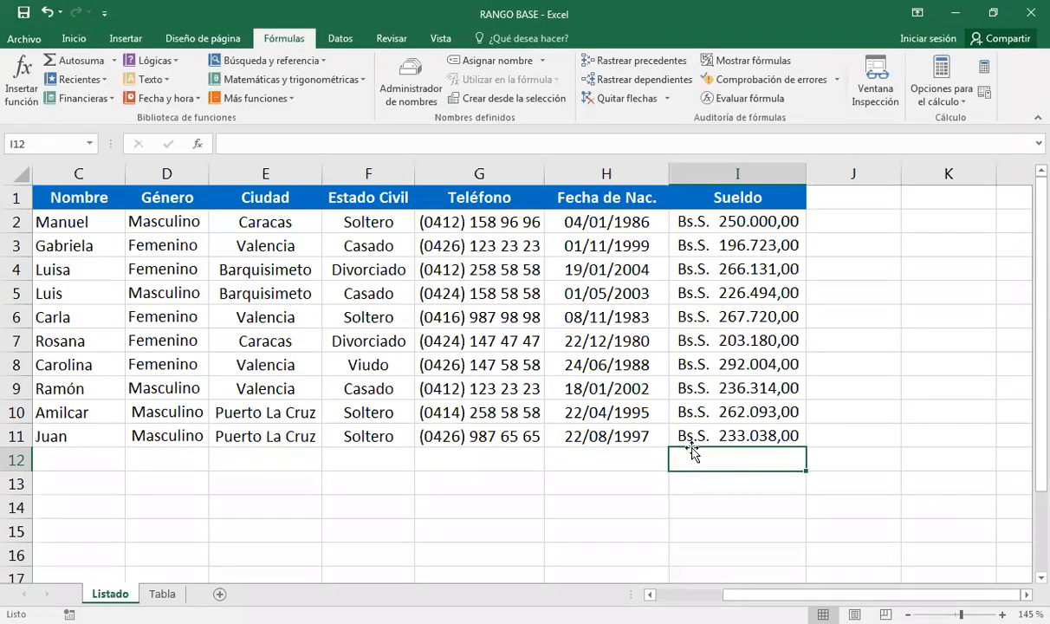
After trying =, * and + in I12, type suma and pick SUMA from autocomplete to get =SUMA(.
{"action": "type", "text": "="}
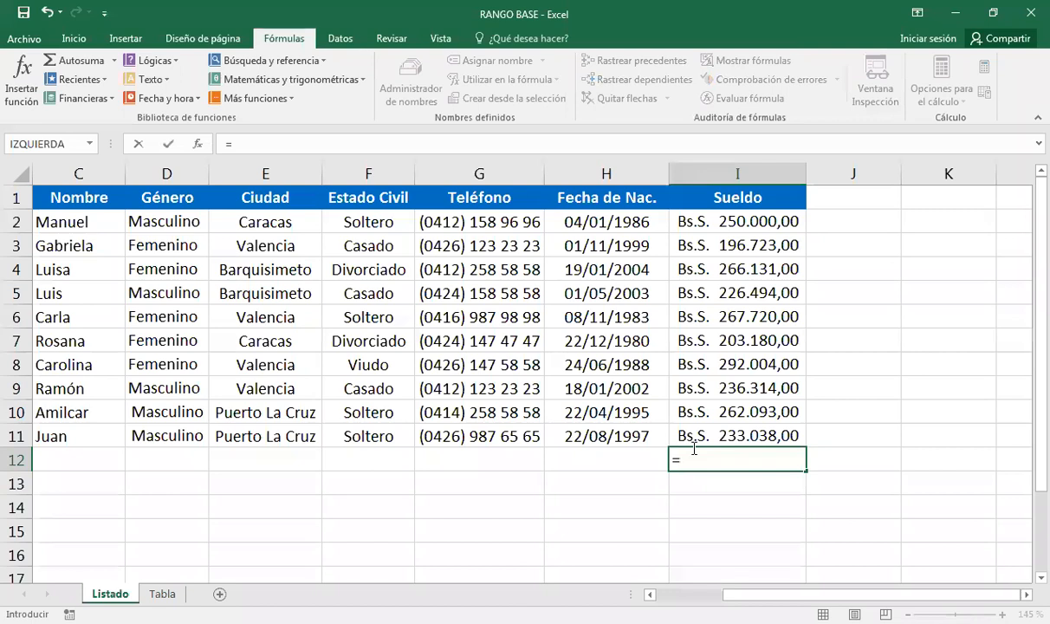
{"action": "key", "text": "BackSpace"}
{"action": "type", "text": "*"}
{"action": "key", "text": "BackSpace"}
{"action": "type", "text": "+"}
{"action": "type", "text": "s"}
{"action": "type", "text": "uma"}
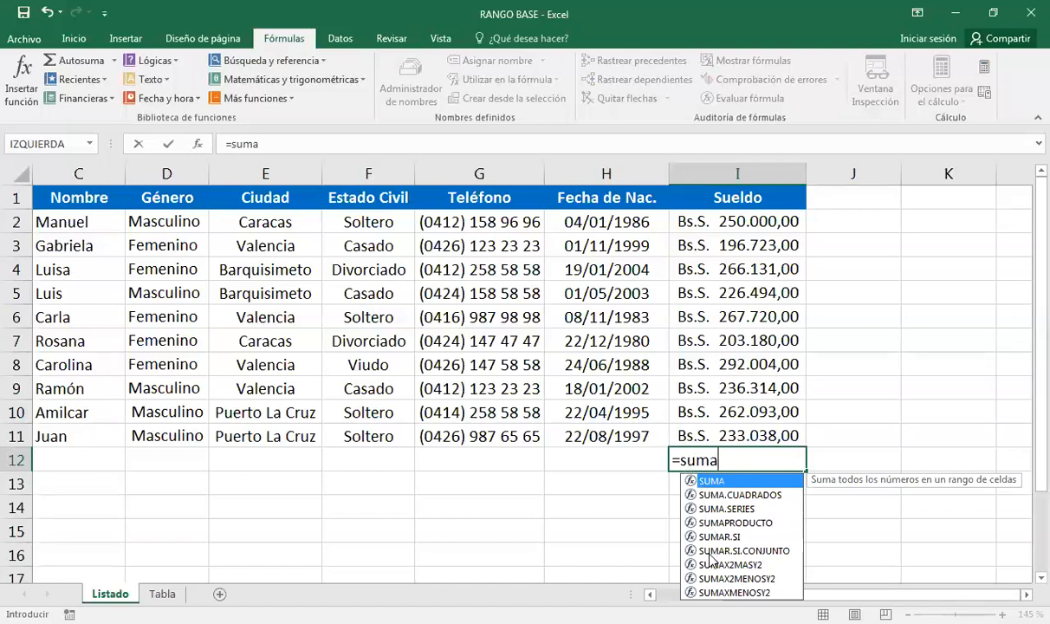
{"action": "left_click", "coordinate": [720, 496]}
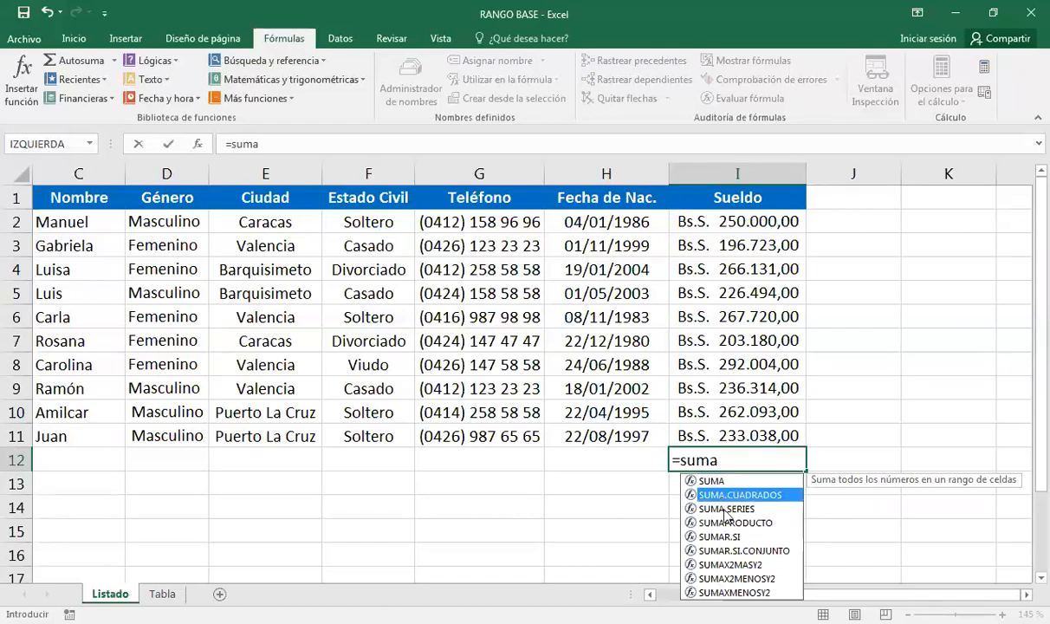
{"action": "left_click", "coordinate": [724, 510]}
{"action": "left_click", "coordinate": [710, 481]}
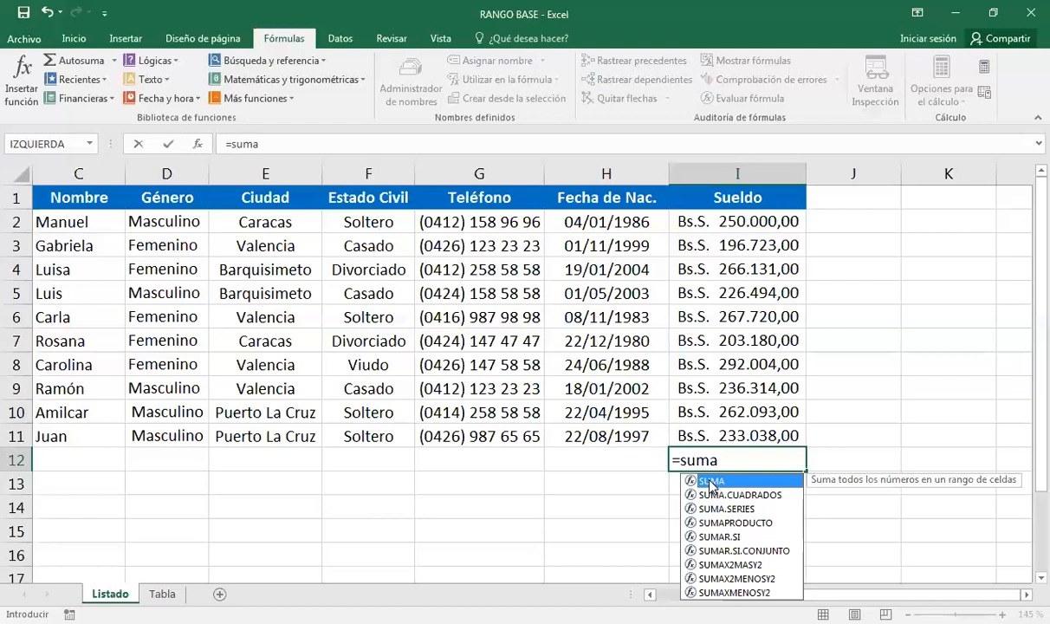
{"action": "double_click", "coordinate": [711, 483]}
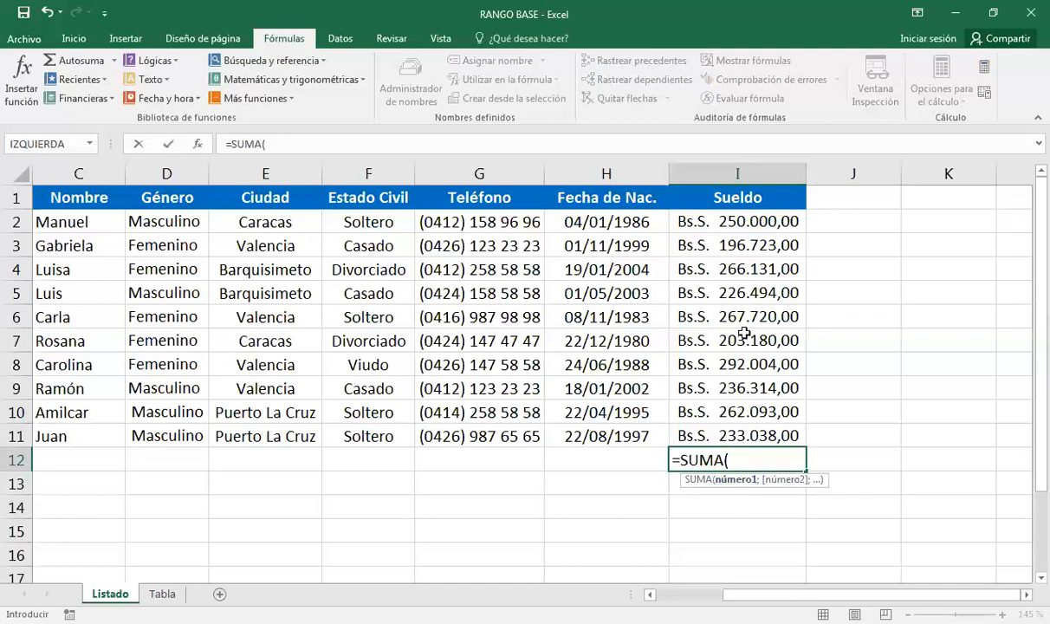
Enter =SUMA(I2:I11) in I12 and autofit column I to show Bs.S. 2.433.697,00.
{"action": "left_click_drag", "start_coordinate": [742, 220], "coordinate": [742, 424]}
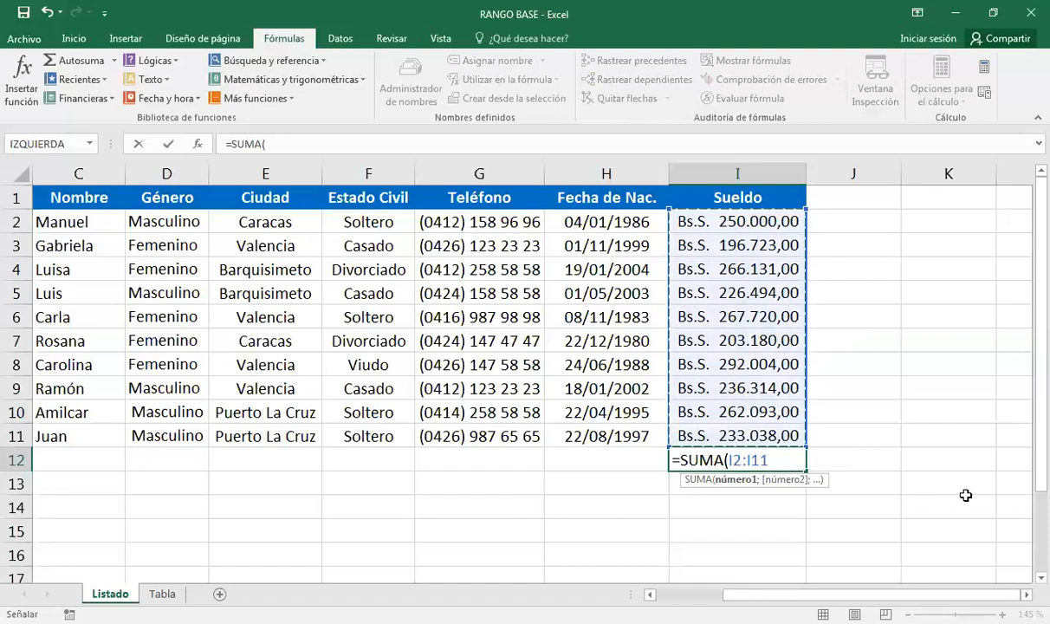
{"action": "type", "text": ")"}
{"action": "key", "text": "Return"}
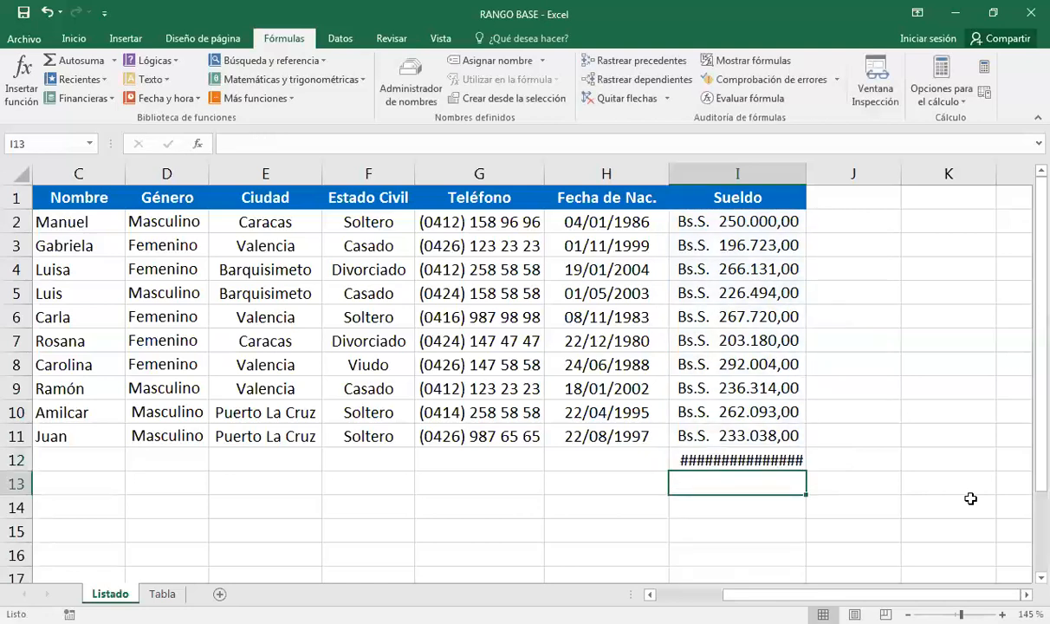
{"action": "left_click", "coordinate": [697, 459]}
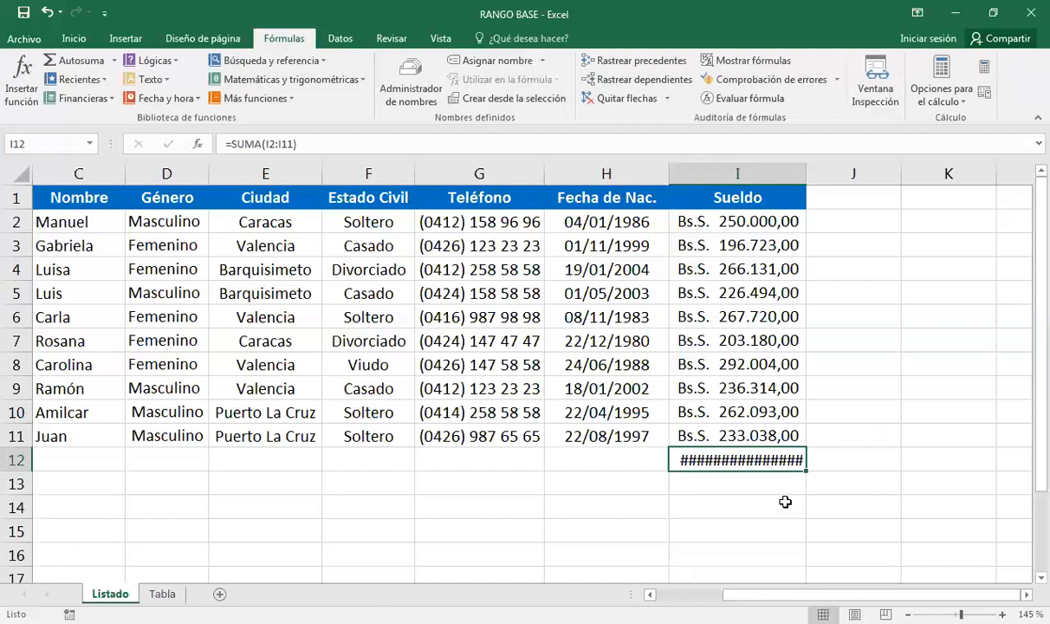
{"action": "double_click", "coordinate": [806, 174]}
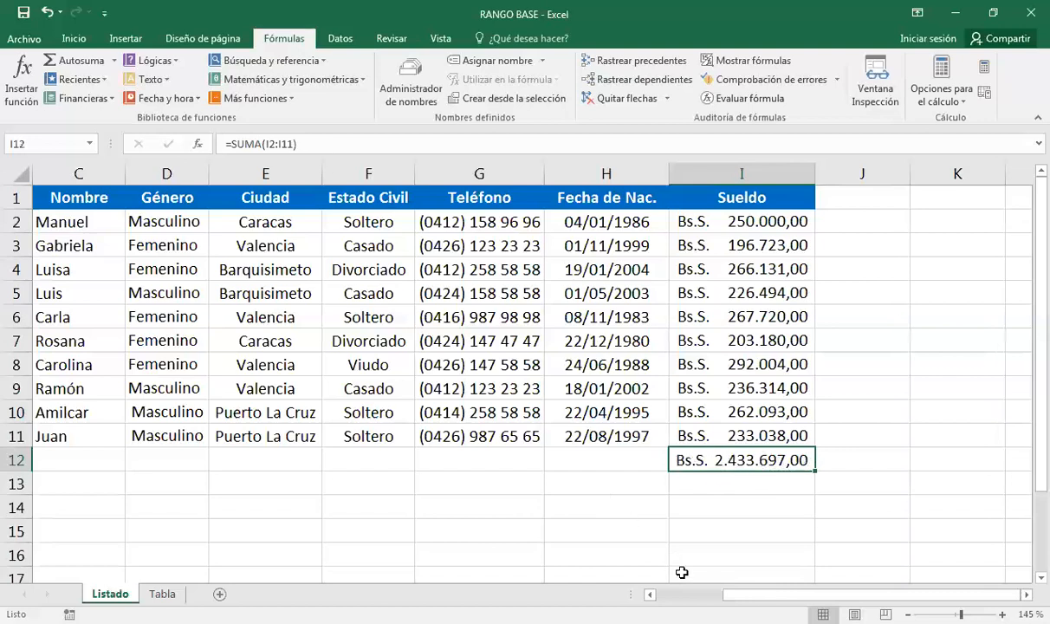
Clear I12 and insert SUMA from the Matemáticas y trigonométricas list, proposing I2:I11.
{"action": "key", "text": "Delete"}
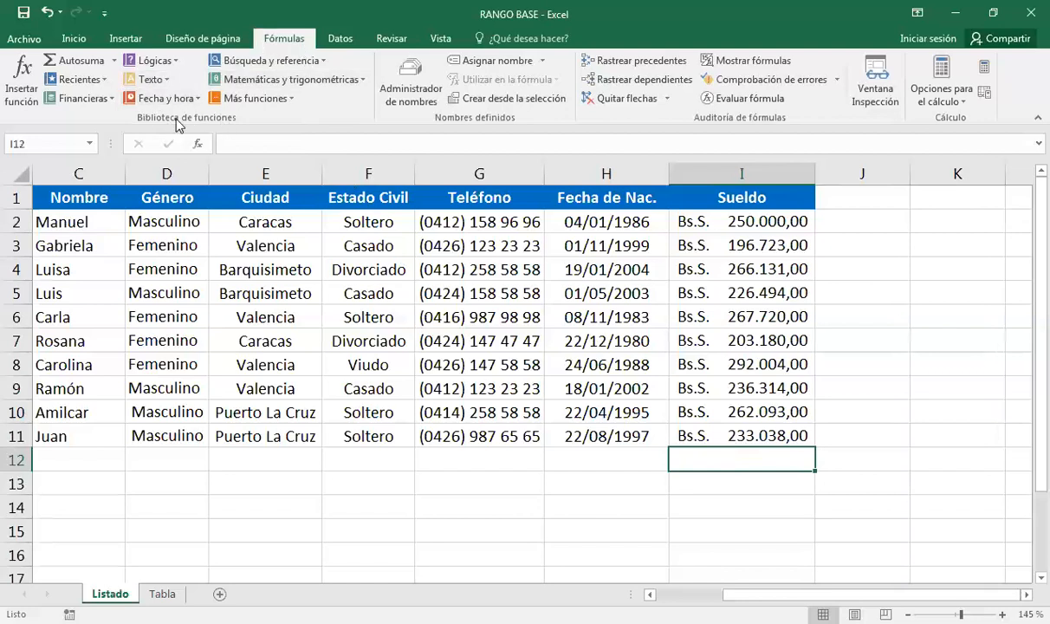
{"action": "left_click", "coordinate": [362, 81]}
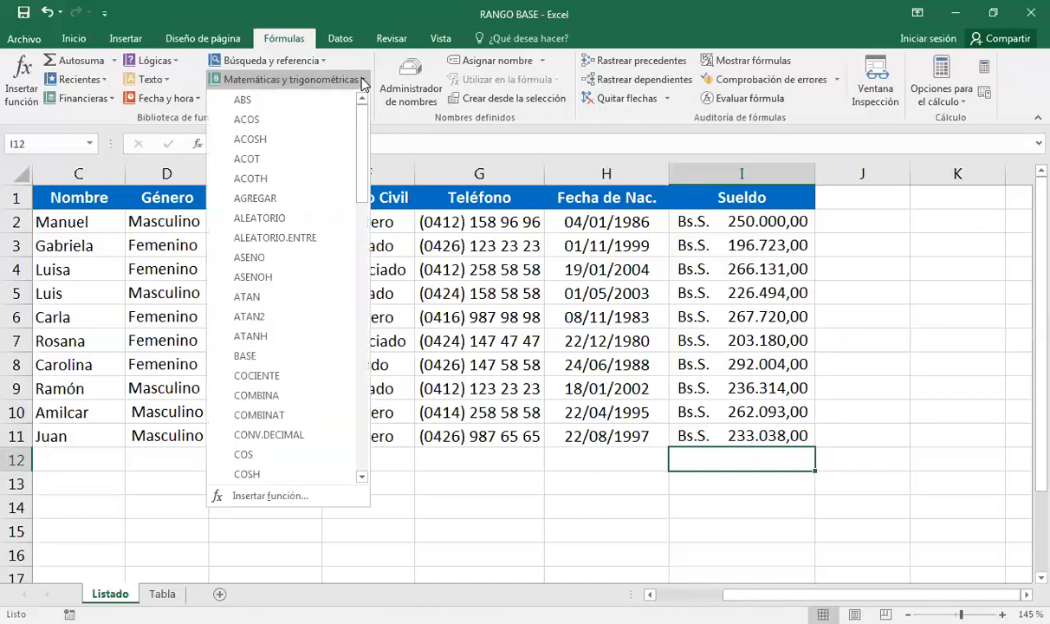
{"action": "left_click_drag", "start_coordinate": [361, 111], "coordinate": [361, 352]}
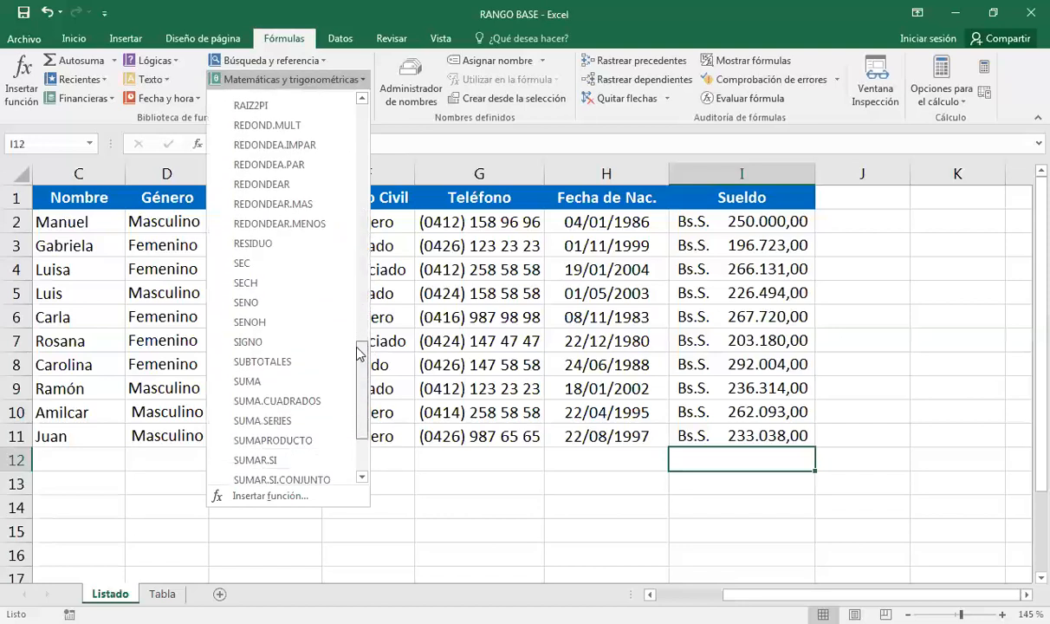
{"action": "left_click", "coordinate": [245, 381]}
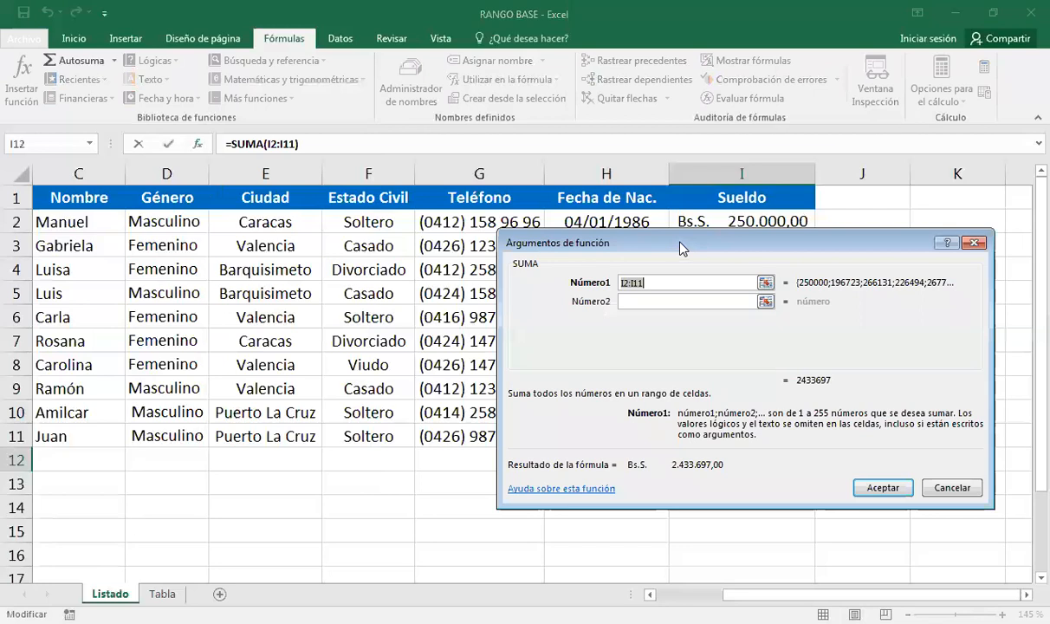
Replace the I2:I11 argument with test values 3 in Número1 and 4 in Número2, giving 7.
{"action": "left_click_drag", "start_coordinate": [681, 248], "coordinate": [259, 224]}
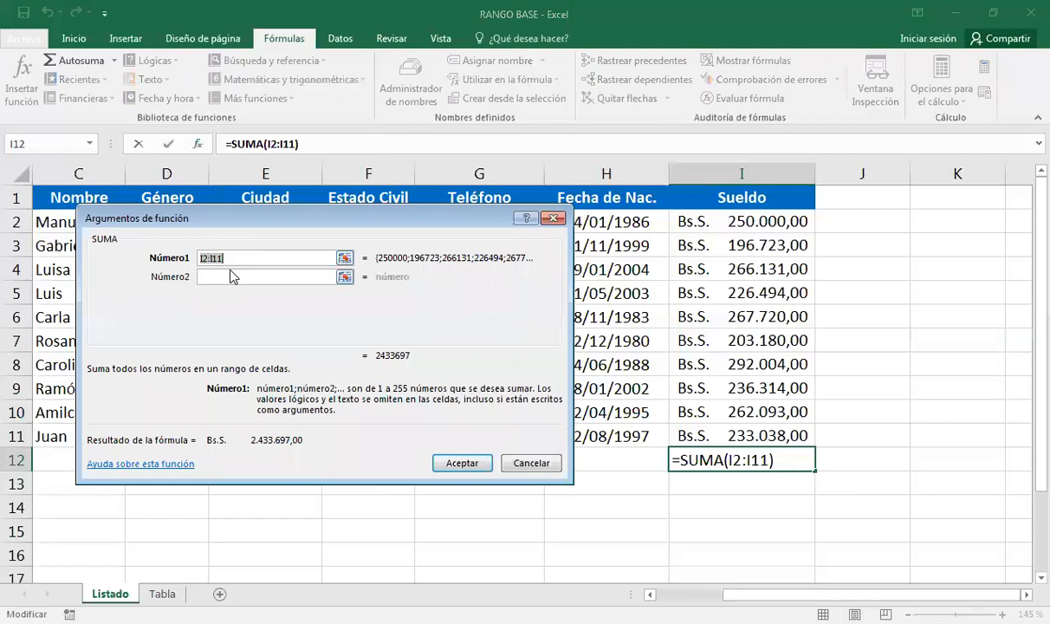
{"action": "key", "text": "Delete"}
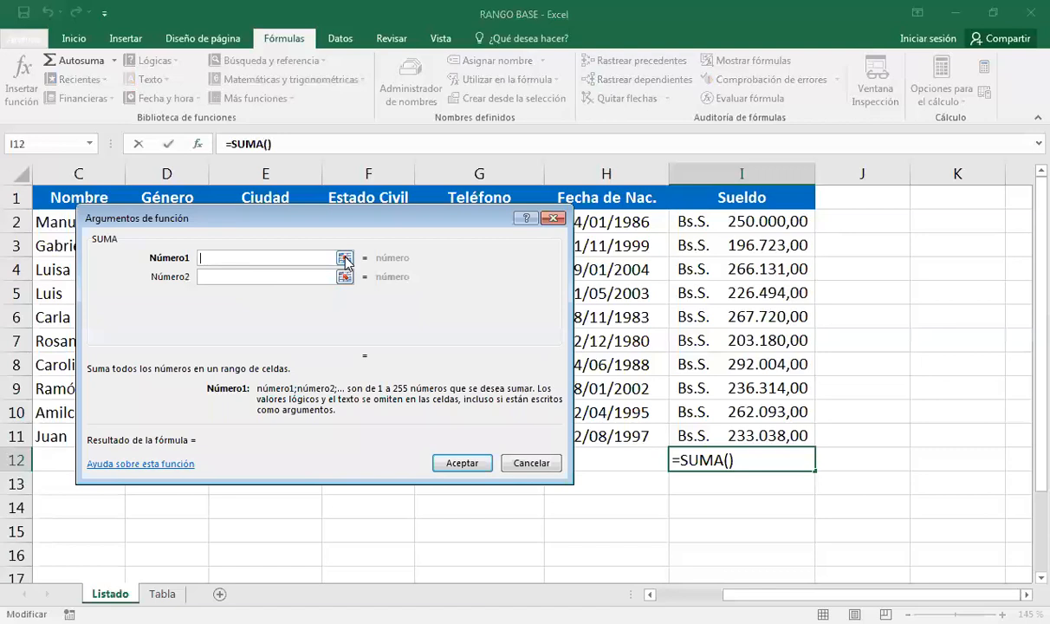
{"action": "type", "text": "3"}
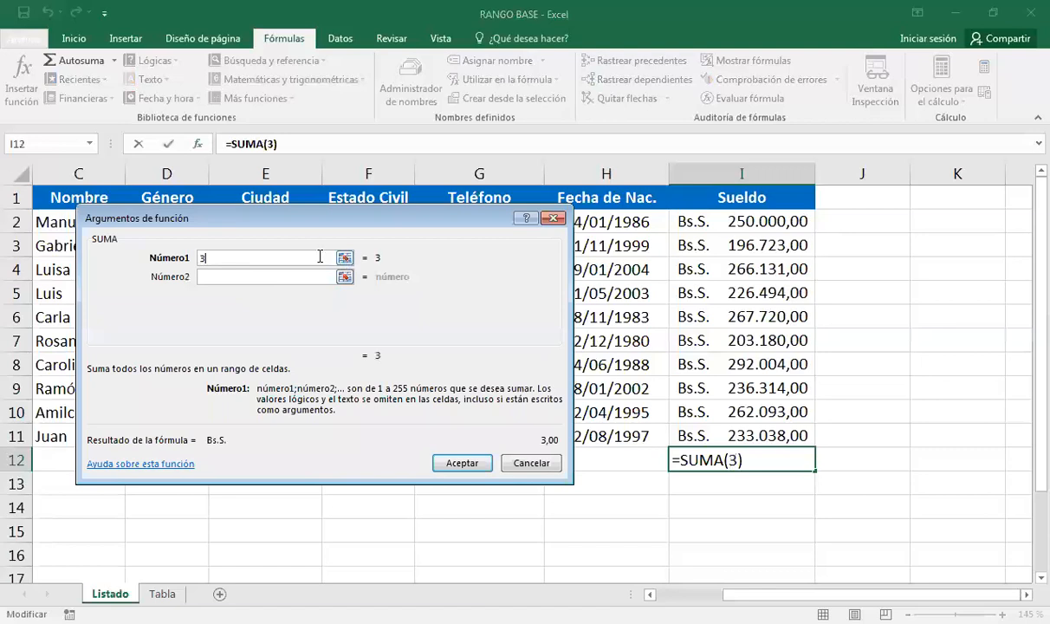
{"action": "left_click", "coordinate": [268, 277]}
{"action": "type", "text": "4"}
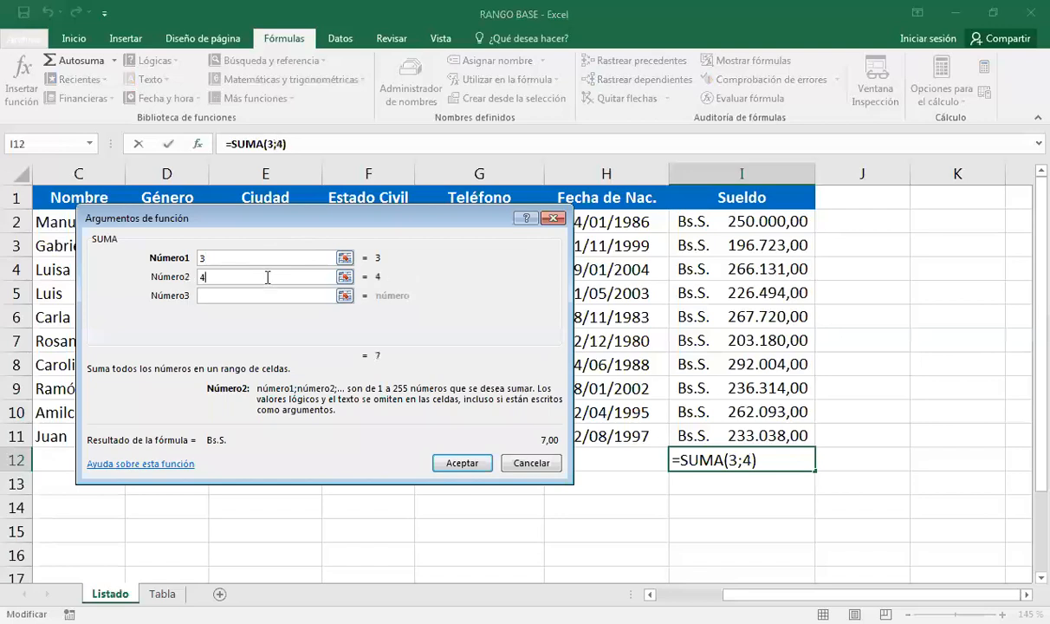
Delete both test numbers so the SUMA has no arguments.
{"action": "key", "text": "BackSpace"}
{"action": "left_click", "coordinate": [223, 257]}
{"action": "key", "text": "BackSpace"}
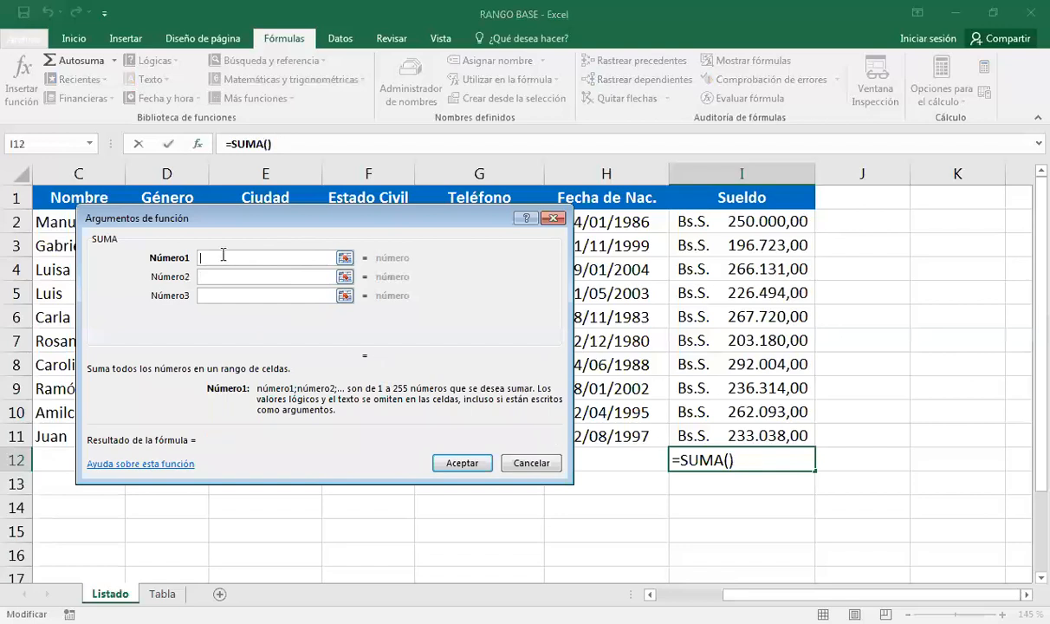
{"action": "left_click", "coordinate": [344, 258]}
Set Número1 to I2:I11 and confirm, so I12 shows the Sueldo total Bs.S. 2.433.697,00.
{"action": "left_click", "coordinate": [725, 227]}
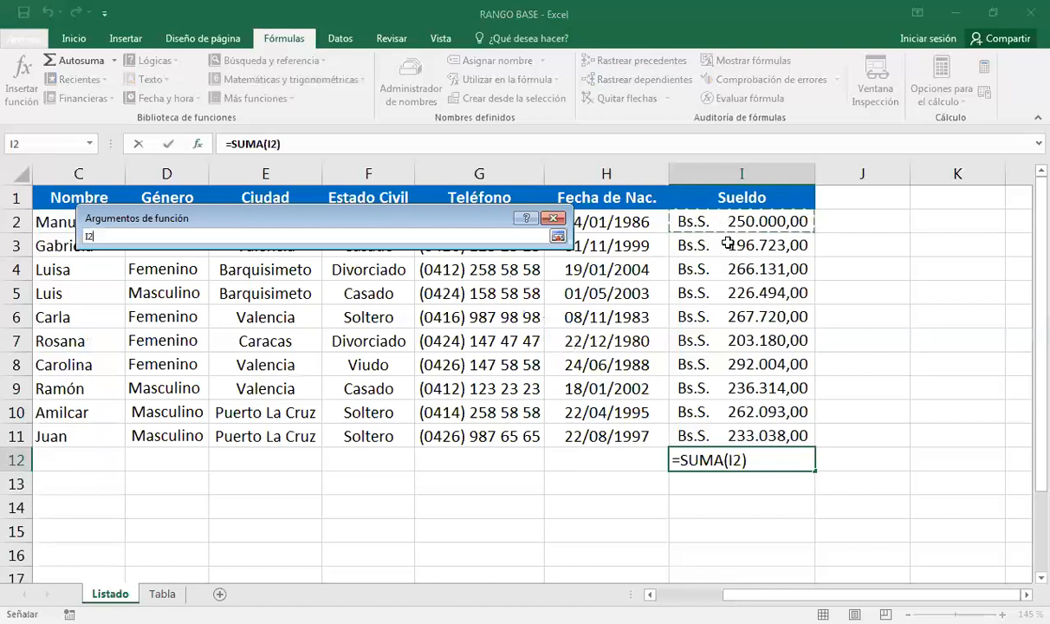
{"action": "left_click", "coordinate": [759, 433], "text": "shift"}
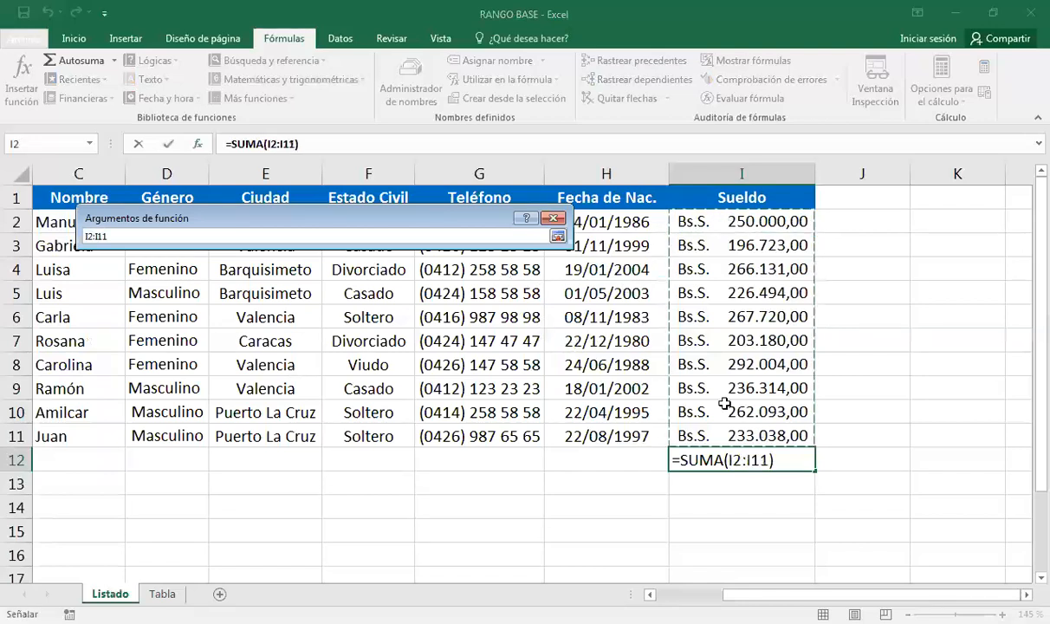
{"action": "left_click", "coordinate": [558, 237]}
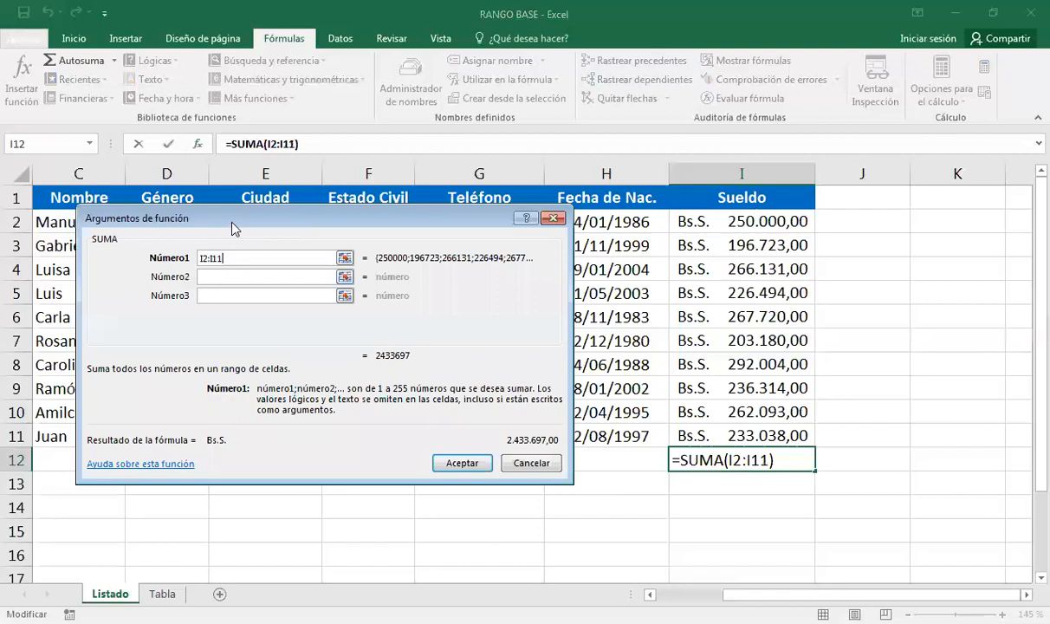
{"action": "left_click_drag", "start_coordinate": [233, 227], "coordinate": [273, 281]}
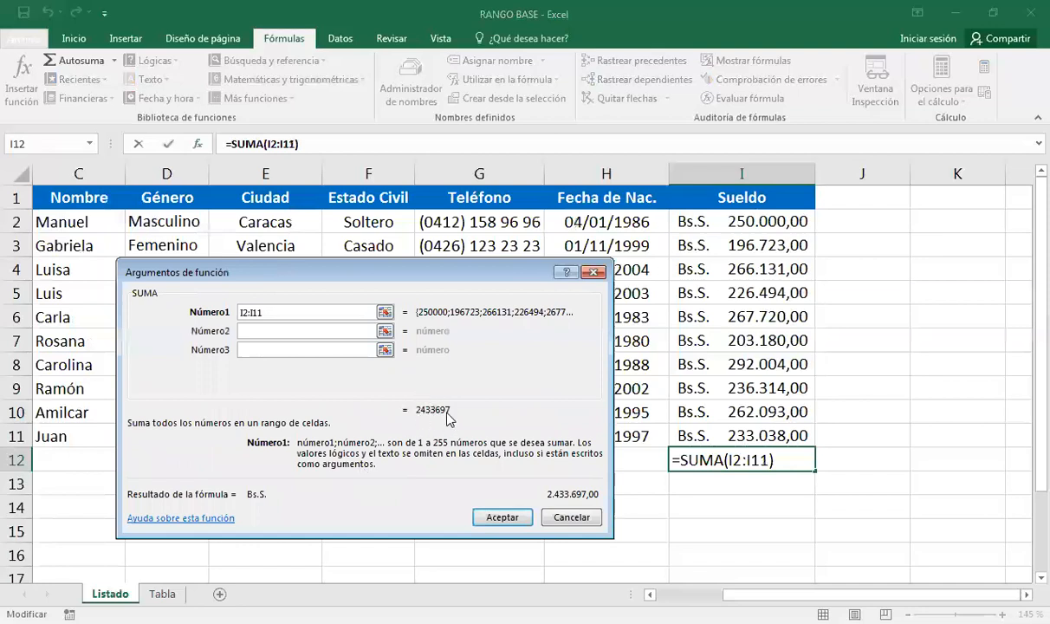
{"action": "left_click", "coordinate": [498, 520]}
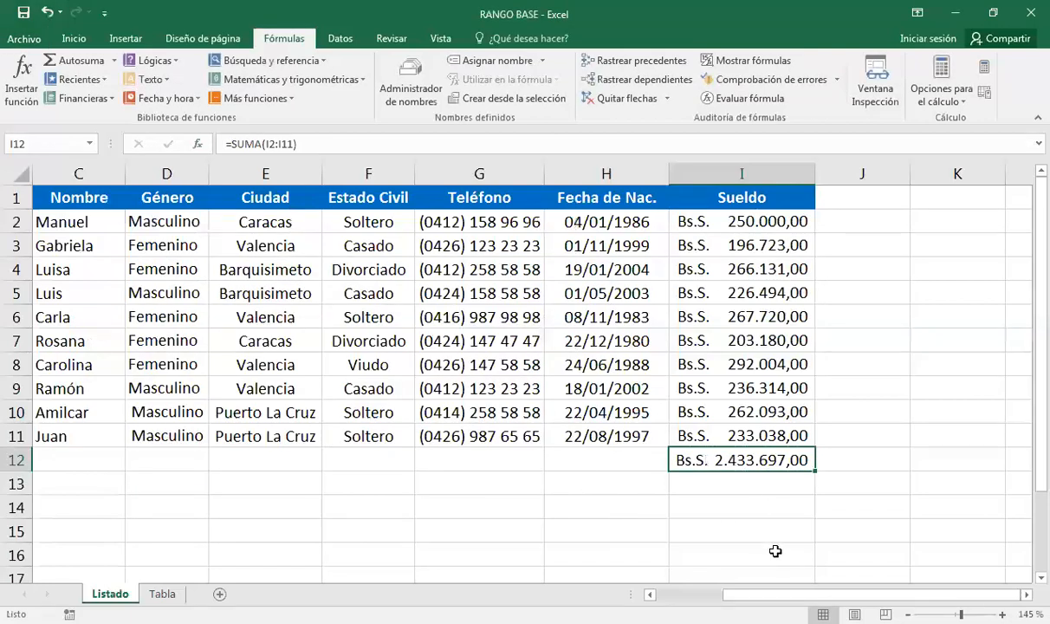
Clear I12 and type =suma, accepting SUMA to leave an unfinished =SUMA( entry.
{"action": "key", "text": "Delete"}
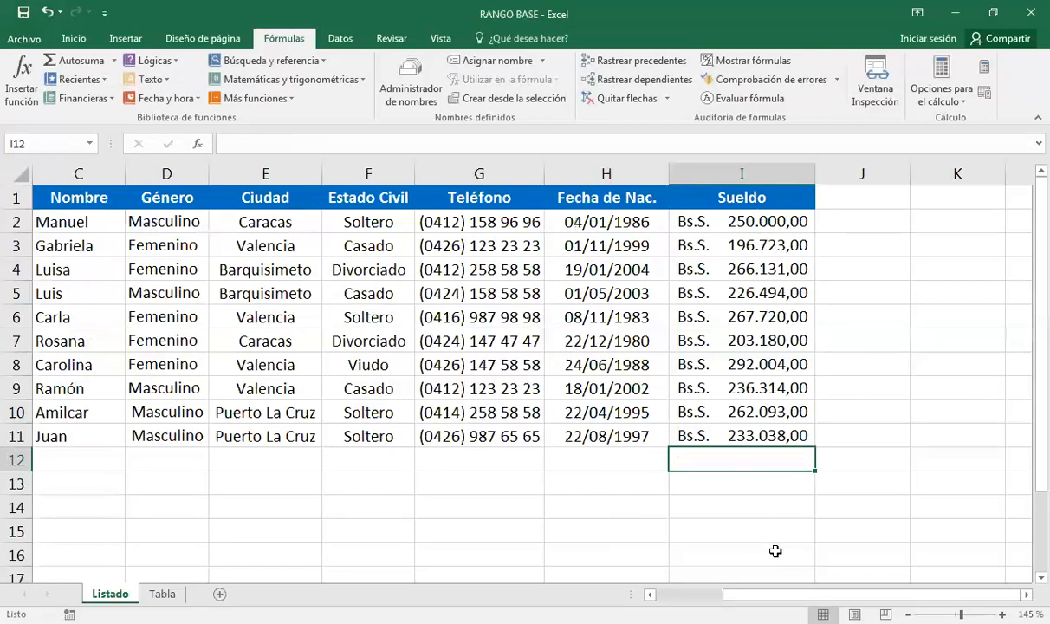
{"action": "type", "text": "="}
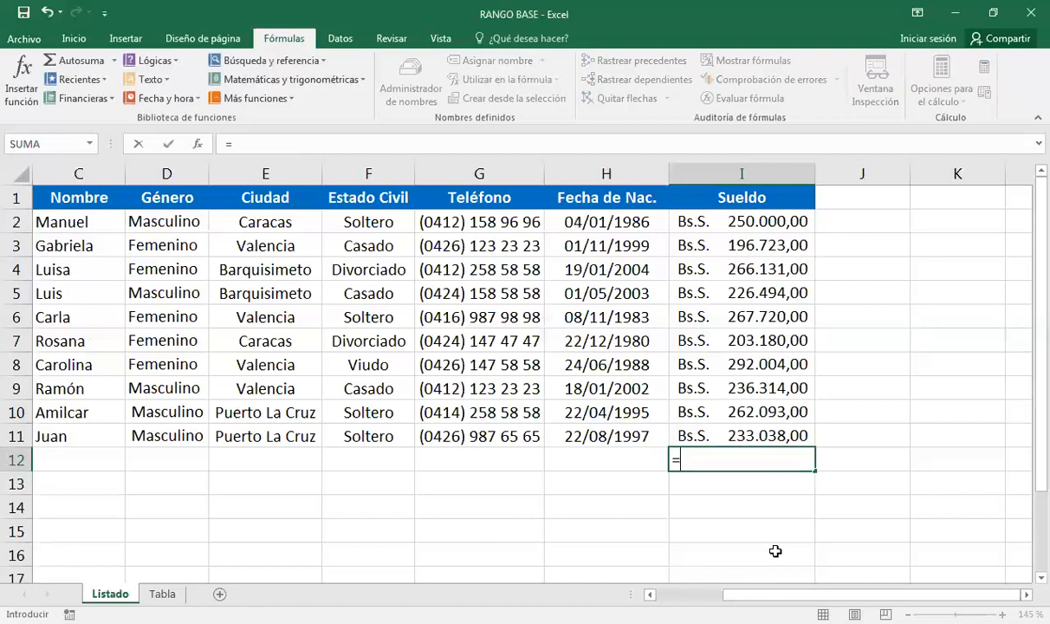
{"action": "type", "text": "suma"}
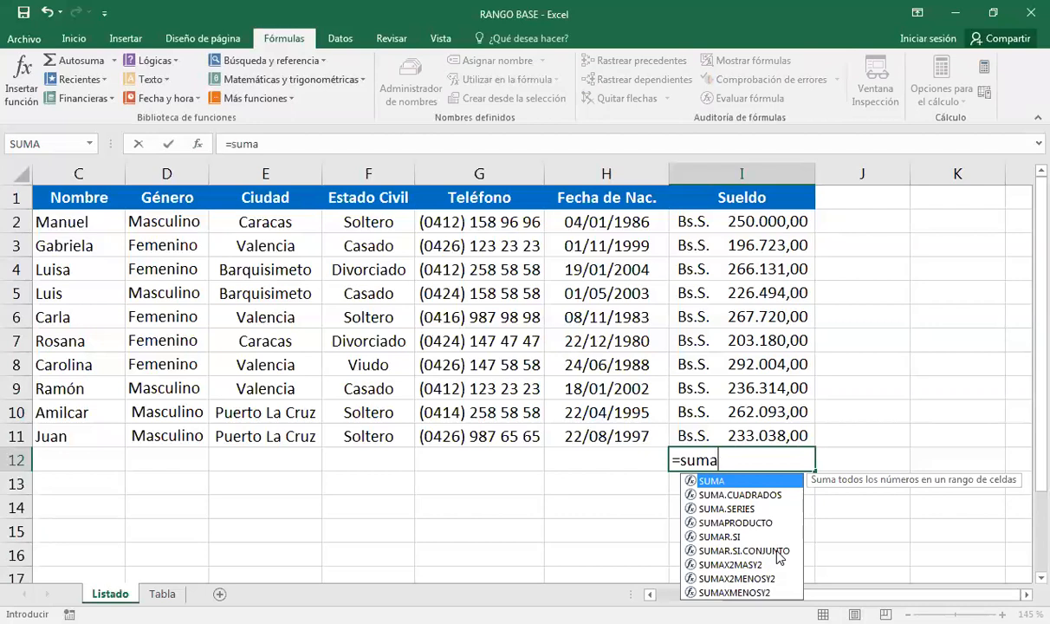
{"action": "key", "text": "Tab"}
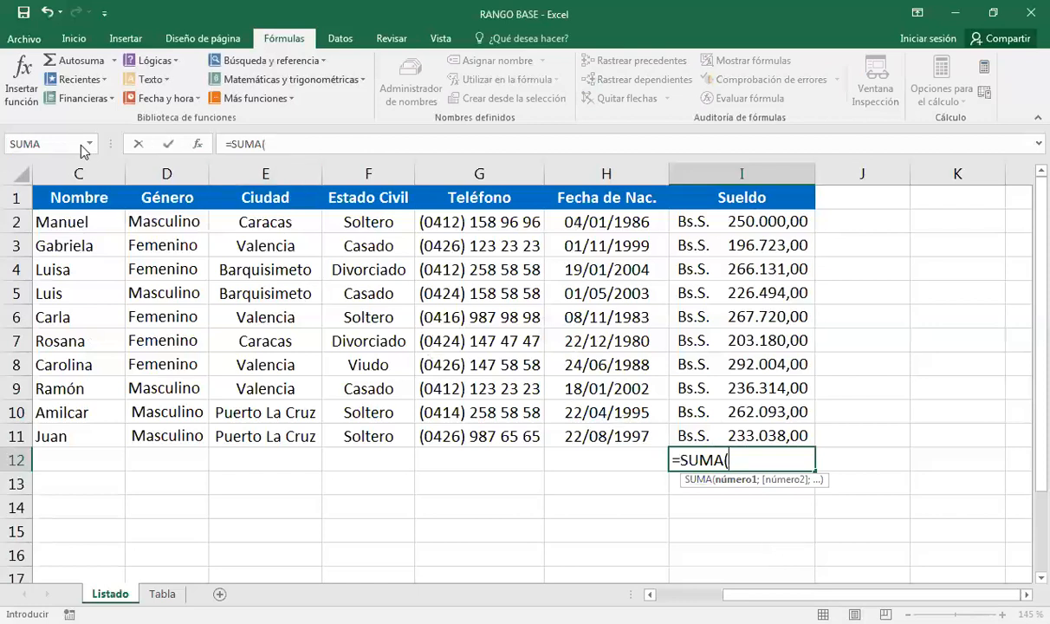
Bring up the SUMA arguments dialog and cancel it, leaving I12 empty.
{"action": "left_click", "coordinate": [198, 147]}
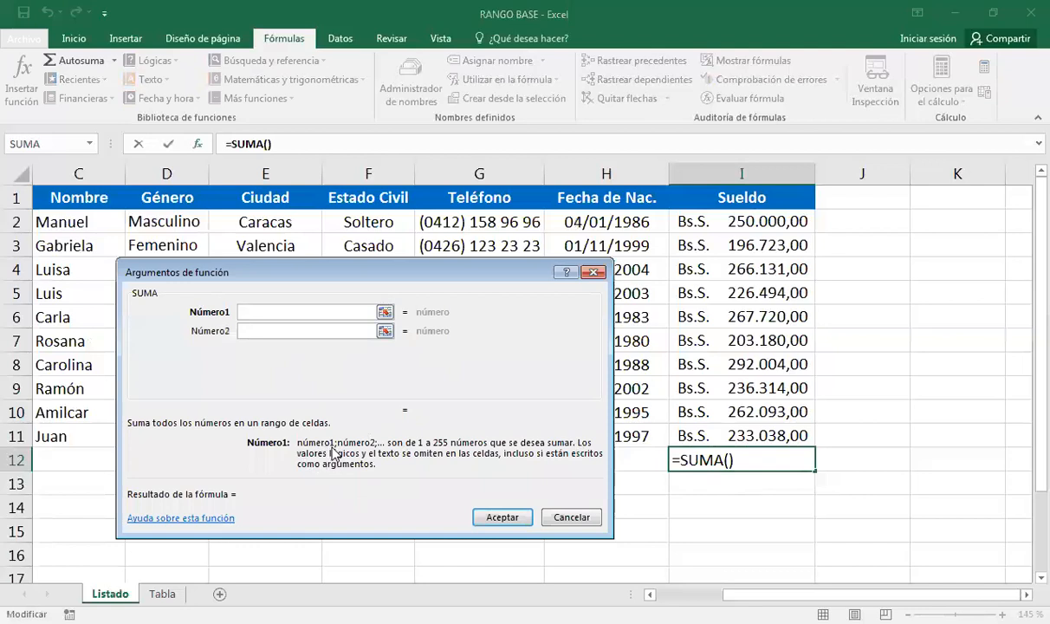
{"action": "left_click", "coordinate": [574, 518]}
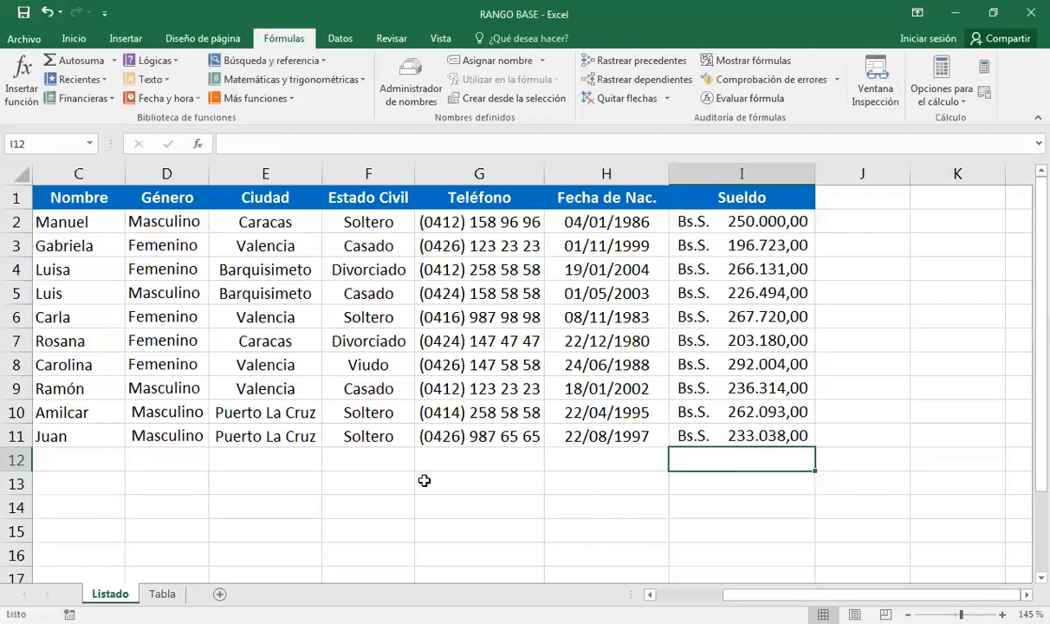
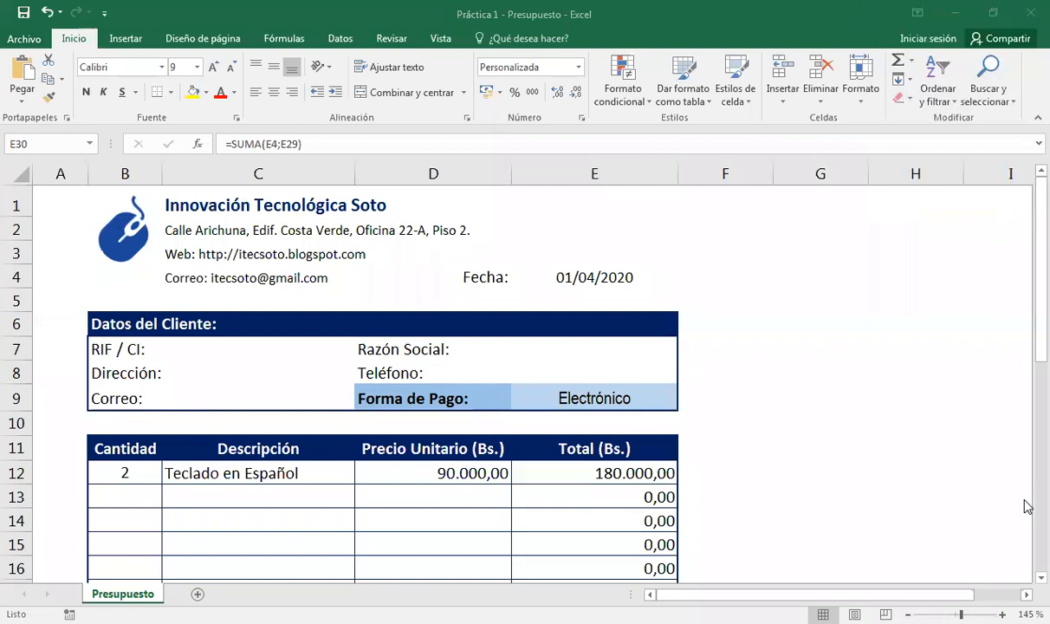
Enter the client's RIF/CI number in C7 and the client's city address in C8.
{"action": "left_click", "coordinate": [188, 352]}
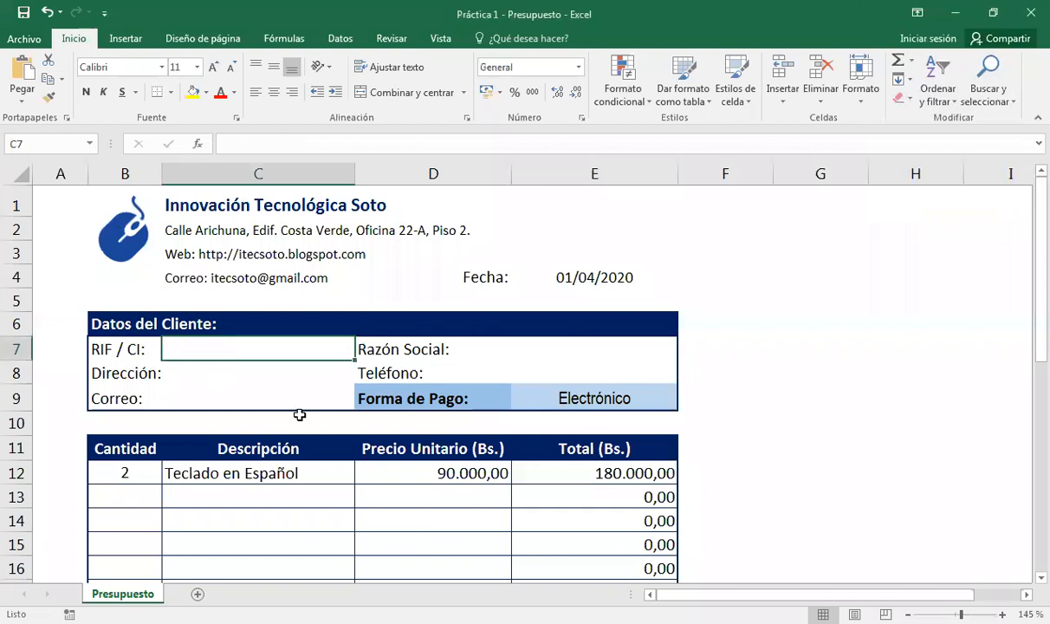
{"action": "key", "text": "Return"}
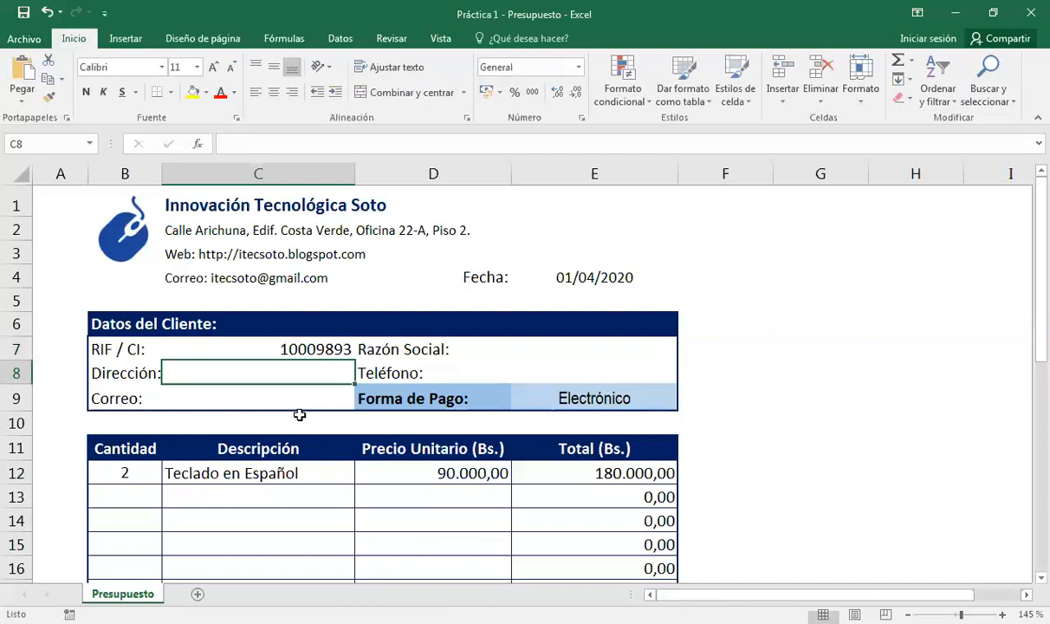
{"action": "type", "text": "Caracas"}
{"action": "key", "text": "Return"}
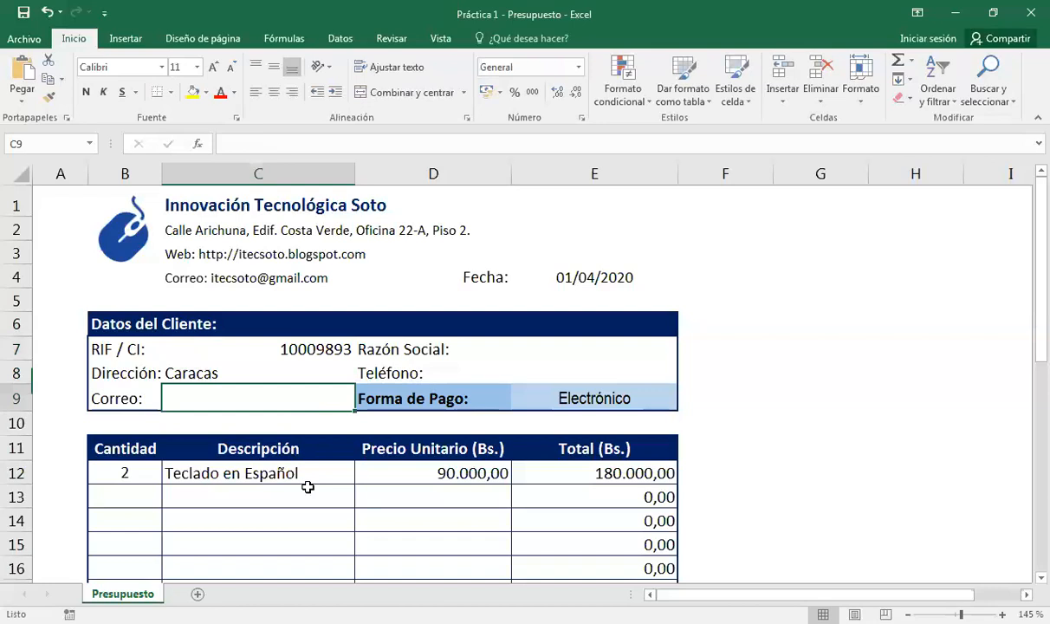
Review the Forma de Pago value and select the Fecha date cell E4.
{"action": "left_click", "coordinate": [488, 373]}
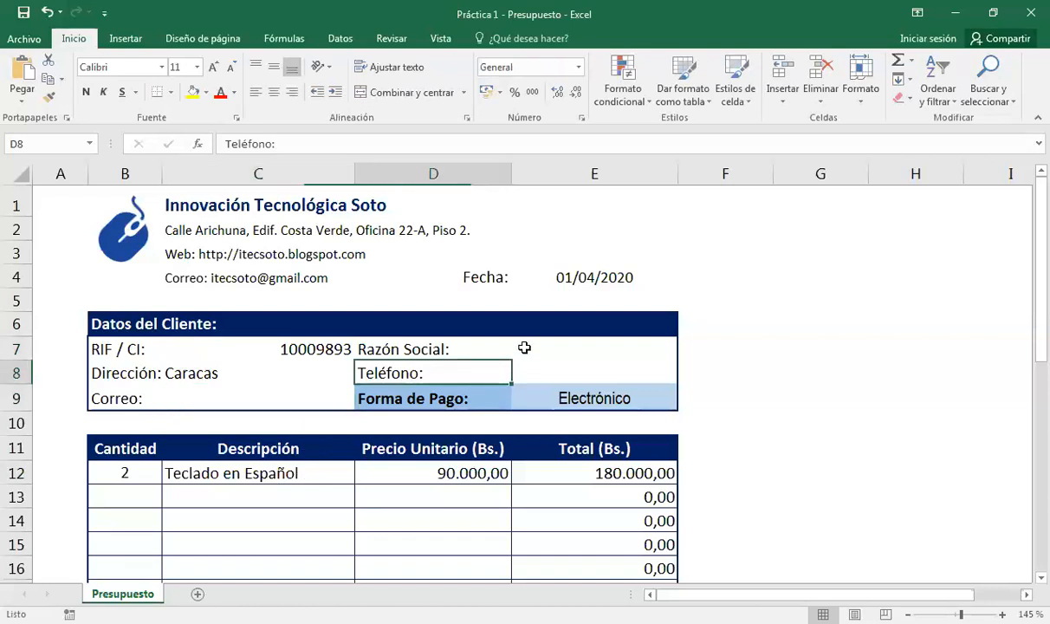
{"action": "left_click", "coordinate": [524, 348]}
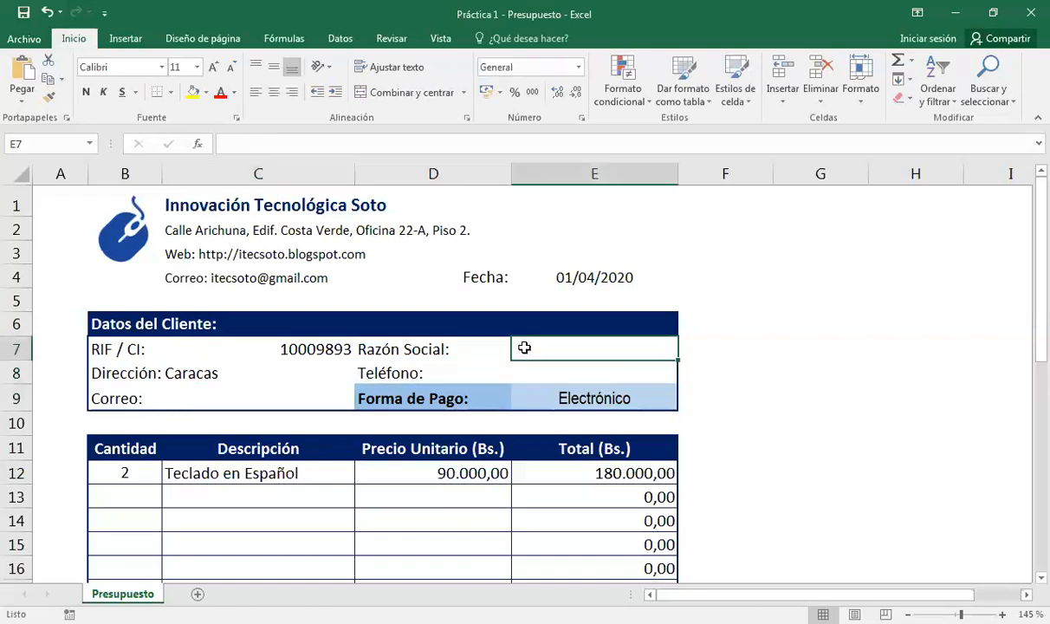
{"action": "left_click", "coordinate": [565, 397]}
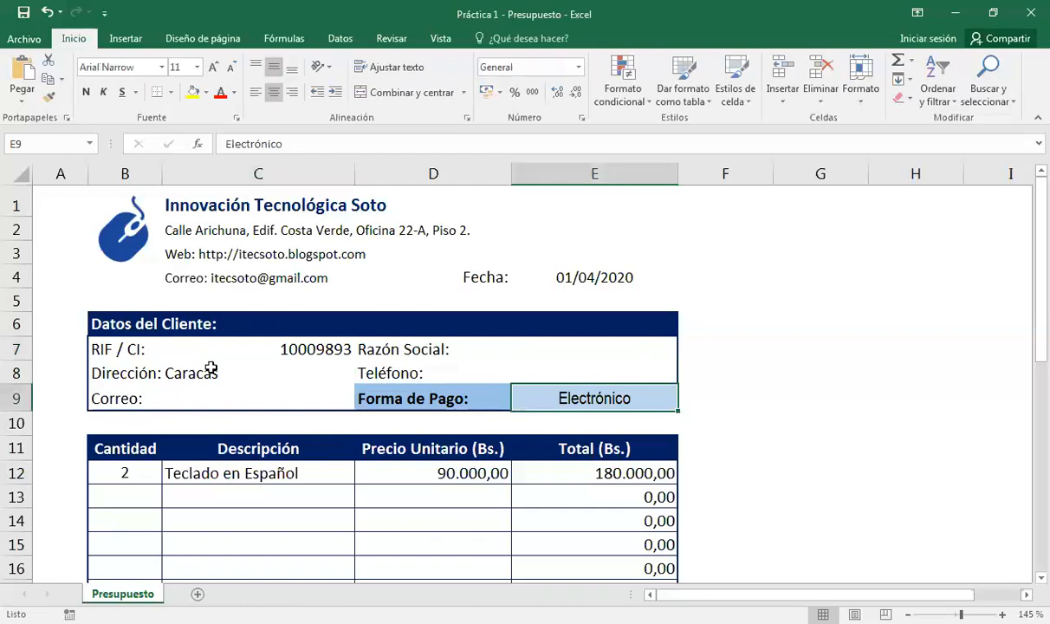
{"action": "left_click", "coordinate": [572, 276]}
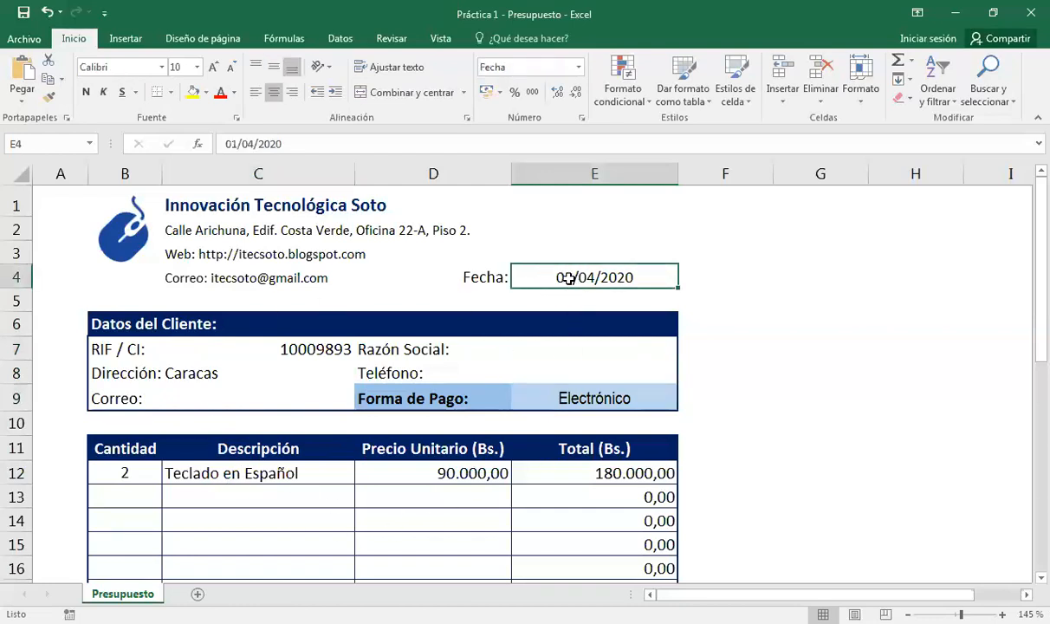
Replace the fixed Fecha date in E4 with =HOY(), now showing 31/03/2020.
{"action": "scroll", "coordinate": [213, 388], "scroll_direction": "down", "scroll_amount": 1}
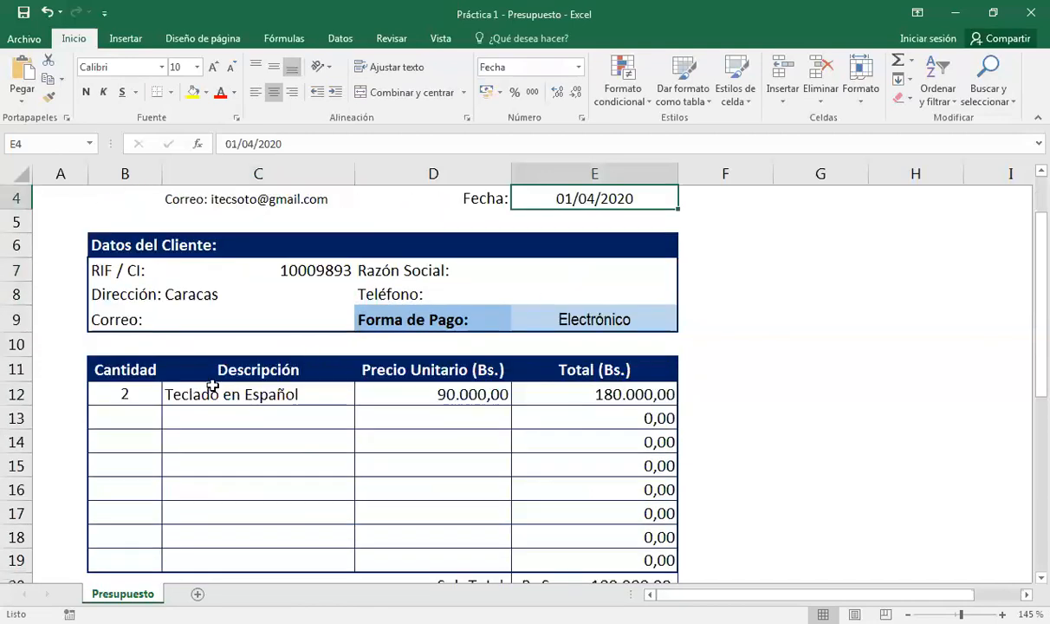
{"action": "left_click", "coordinate": [128, 391]}
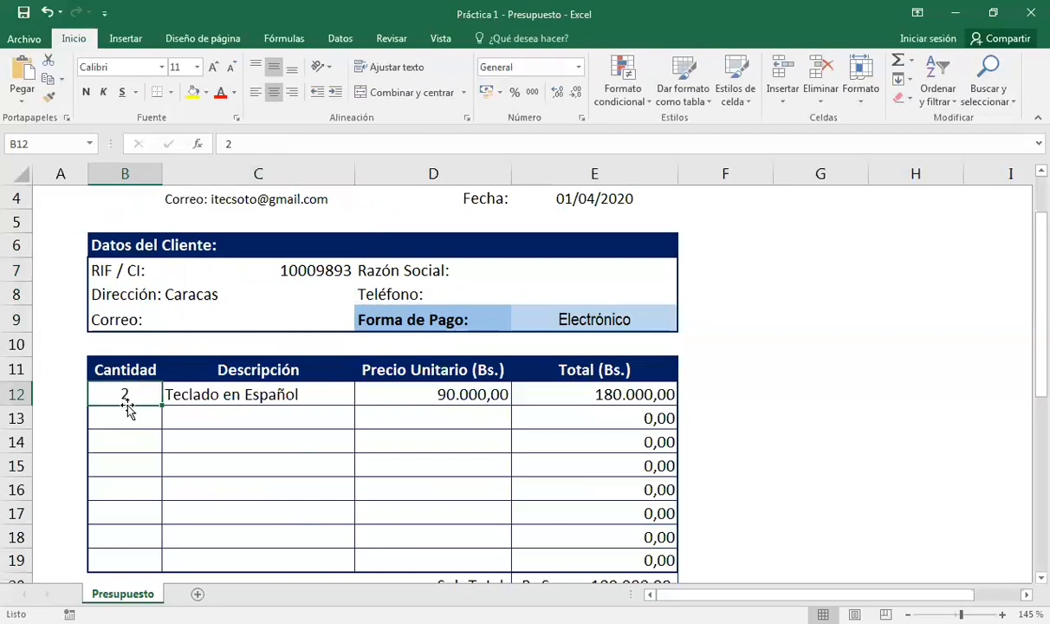
{"action": "left_click", "coordinate": [608, 197]}
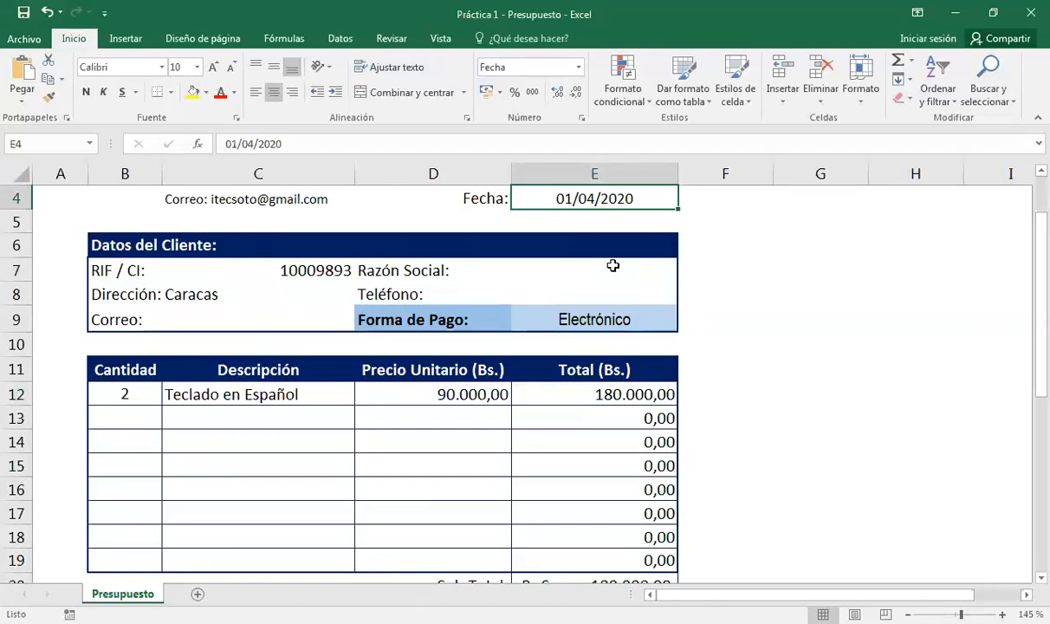
{"action": "key", "text": "Delete"}
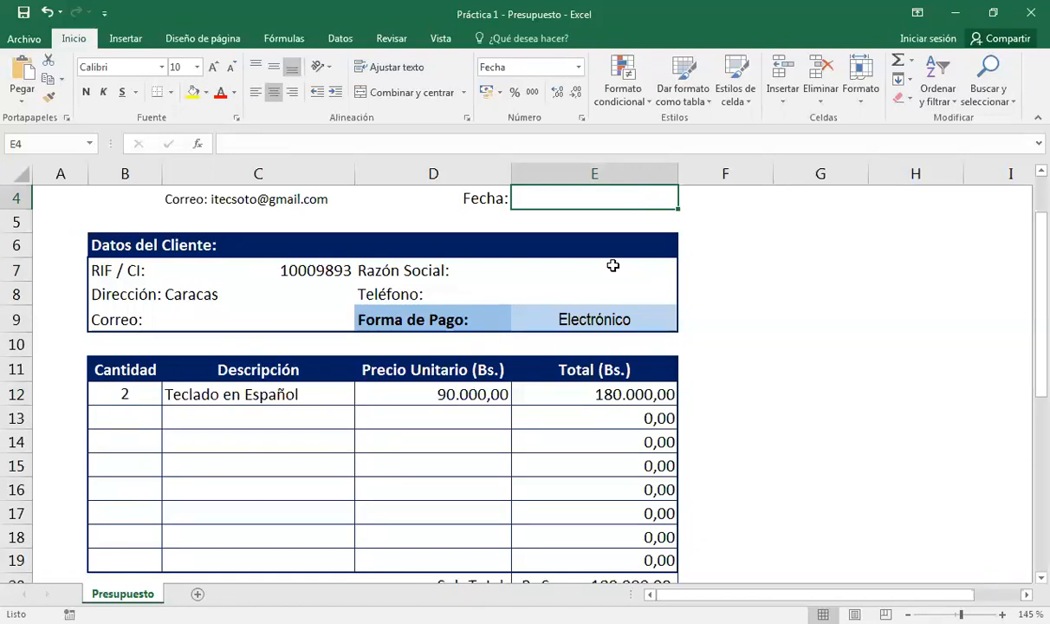
{"action": "type", "text": "="}
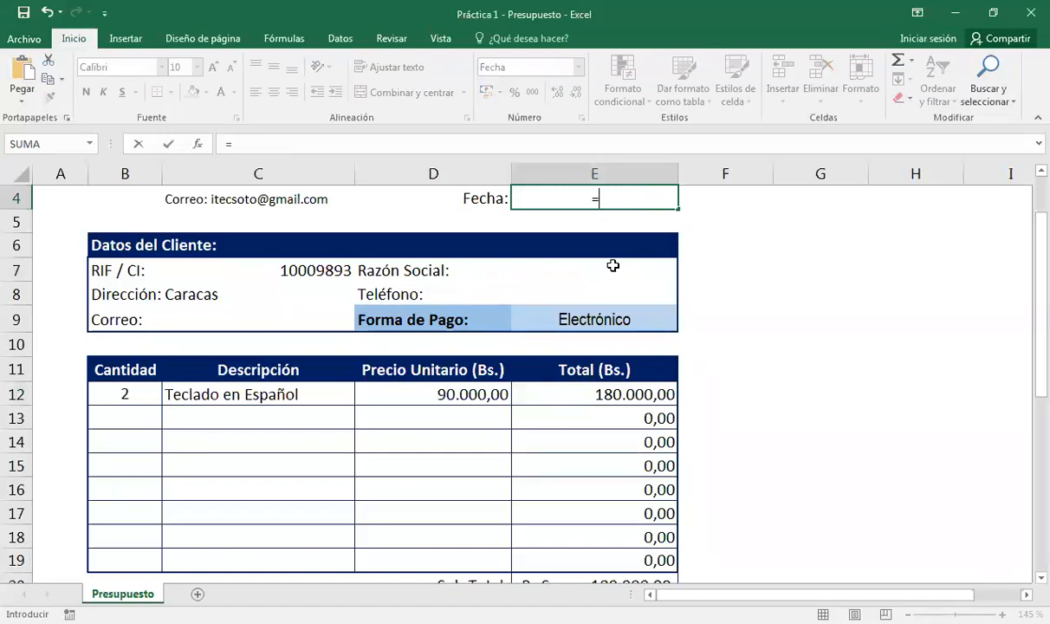
{"action": "type", "text": "hoy()"}
{"action": "key", "text": "Return"}
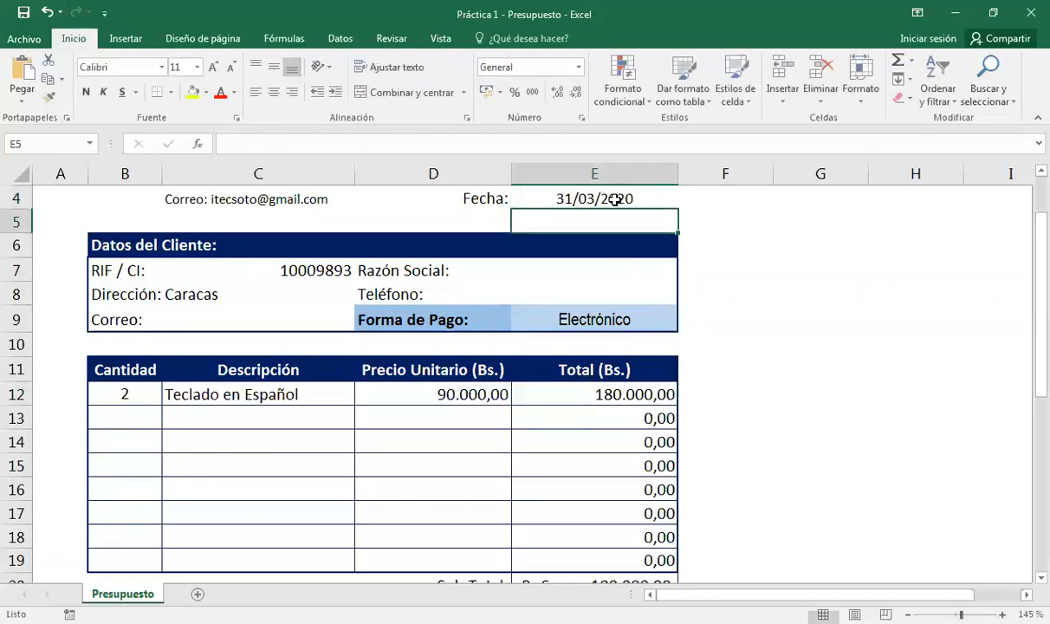
{"action": "left_click", "coordinate": [614, 200]}
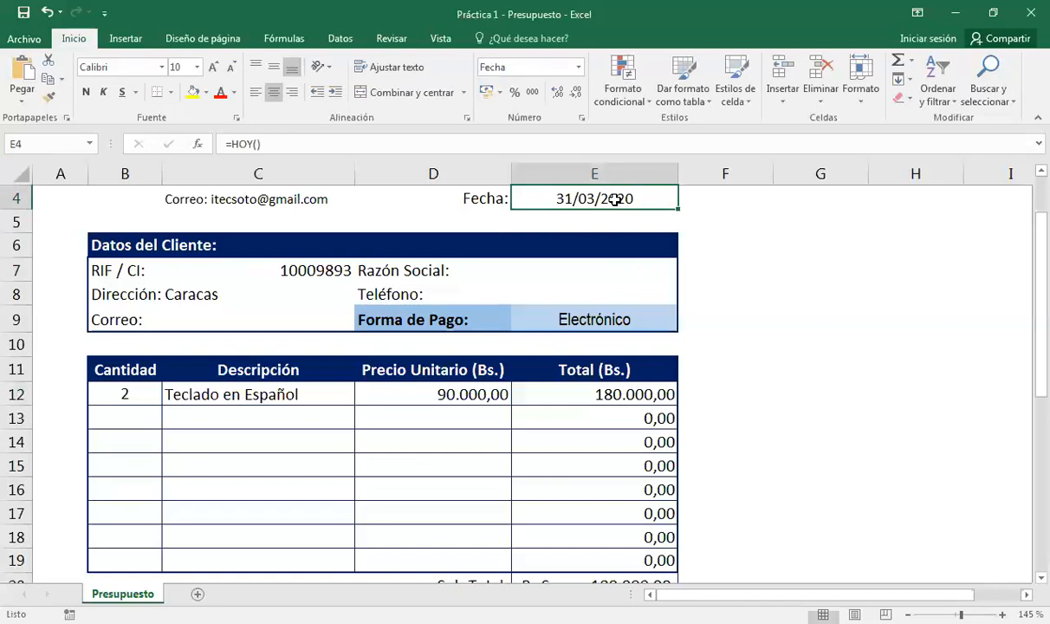
{"action": "left_click", "coordinate": [142, 395]}
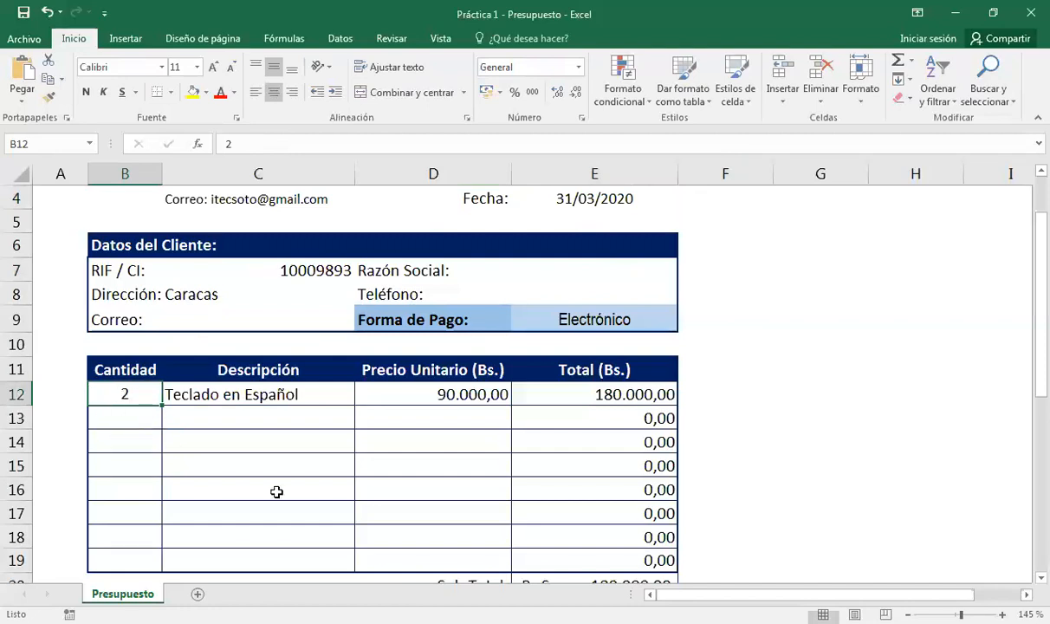
Set the keyboard line's quantity in B12 to 1.
{"action": "type", "text": "1"}
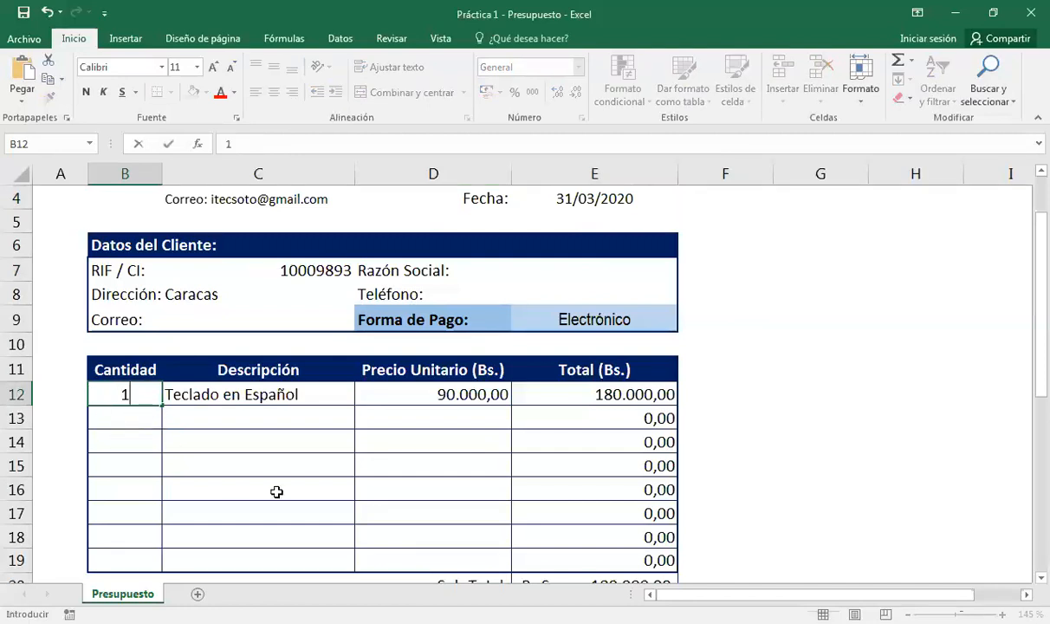
{"action": "key", "text": "Return"}
{"action": "left_click", "coordinate": [444, 397]}
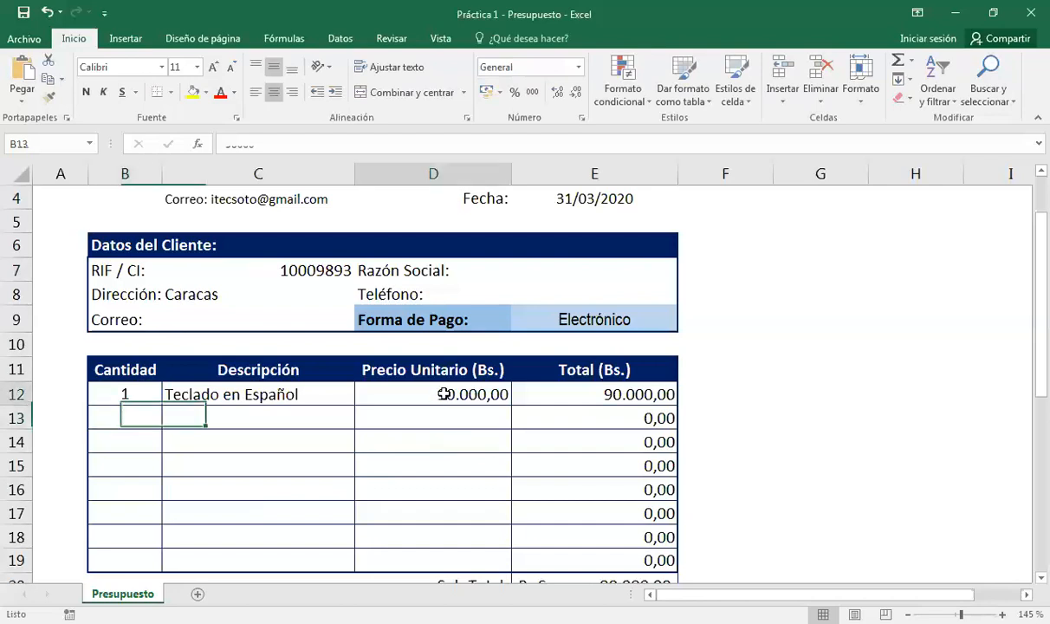
{"action": "left_click", "coordinate": [604, 388]}
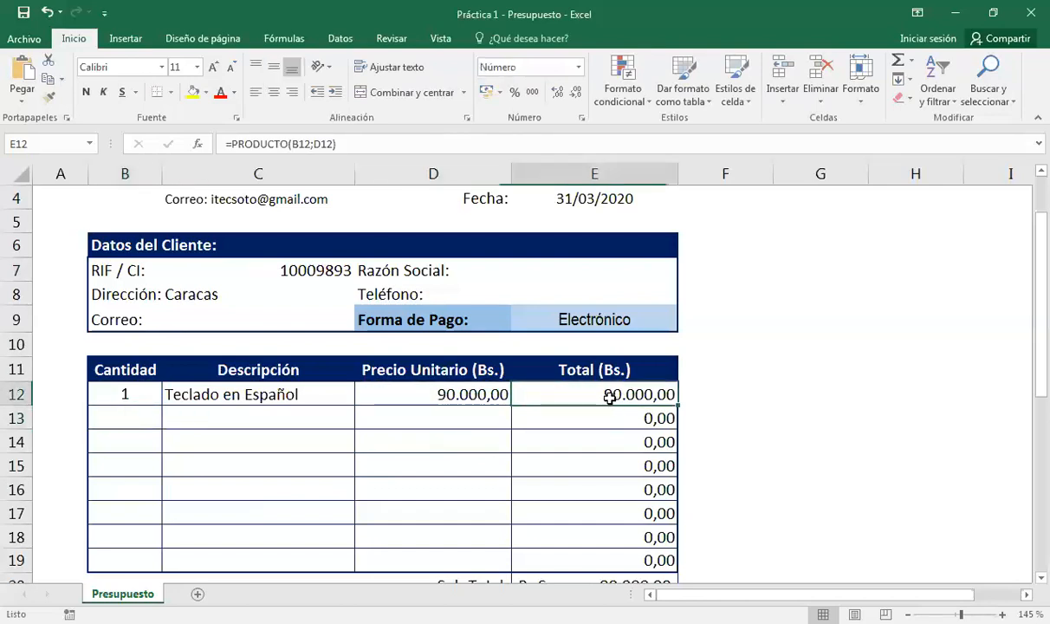
{"action": "scroll", "coordinate": [604, 395], "scroll_direction": "down", "scroll_amount": 1}
Set the keyboard's unit price in D12 to 200.000,00, bringing the total to 232.000,00.
{"action": "left_click", "coordinate": [486, 322]}
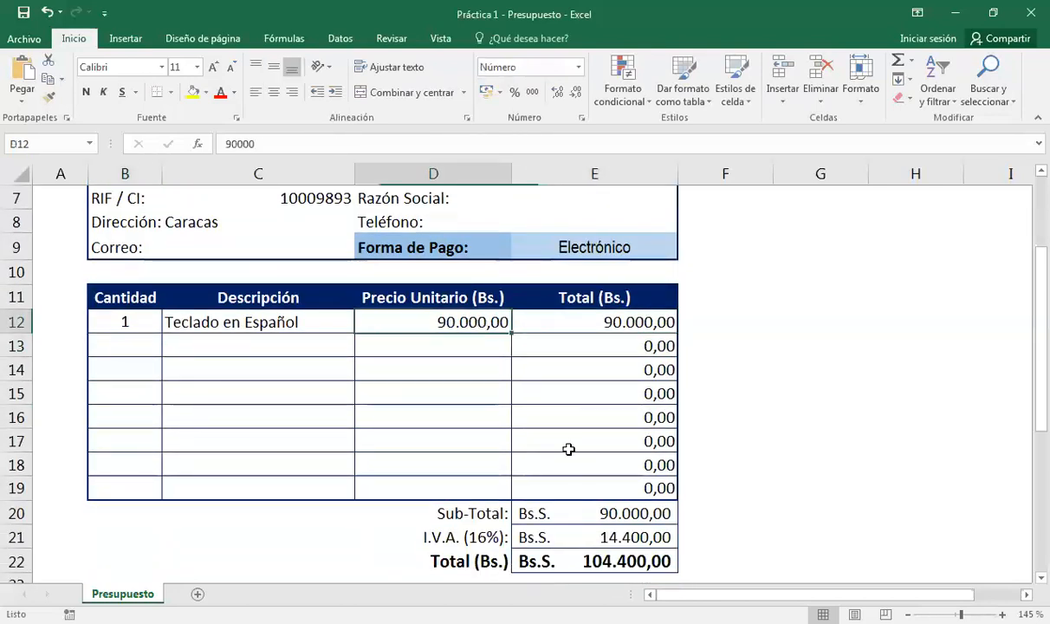
{"action": "type", "text": "200000"}
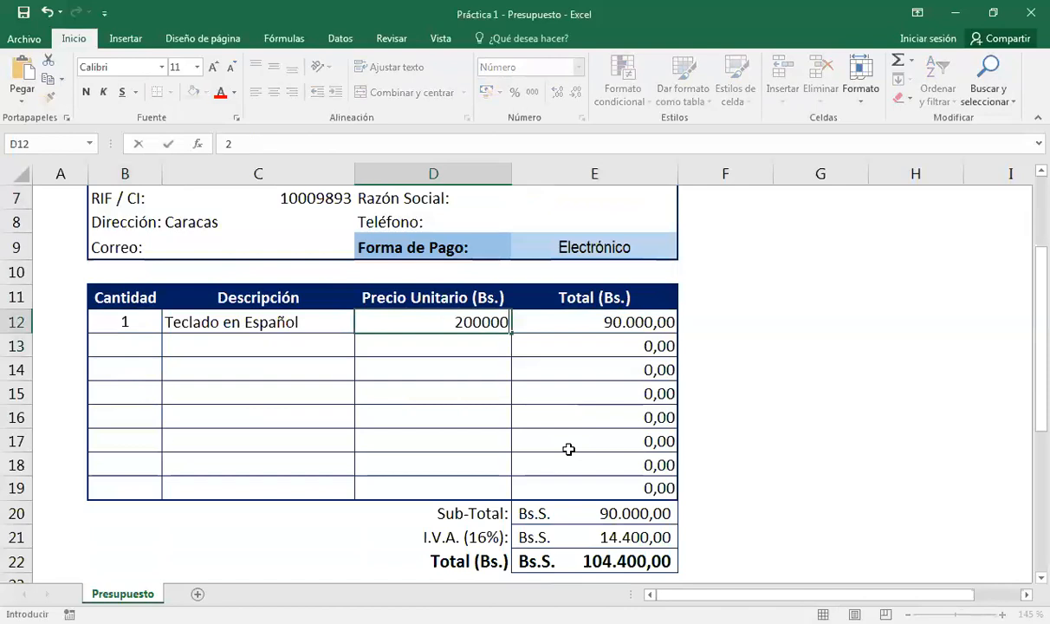
{"action": "key", "text": "Return"}
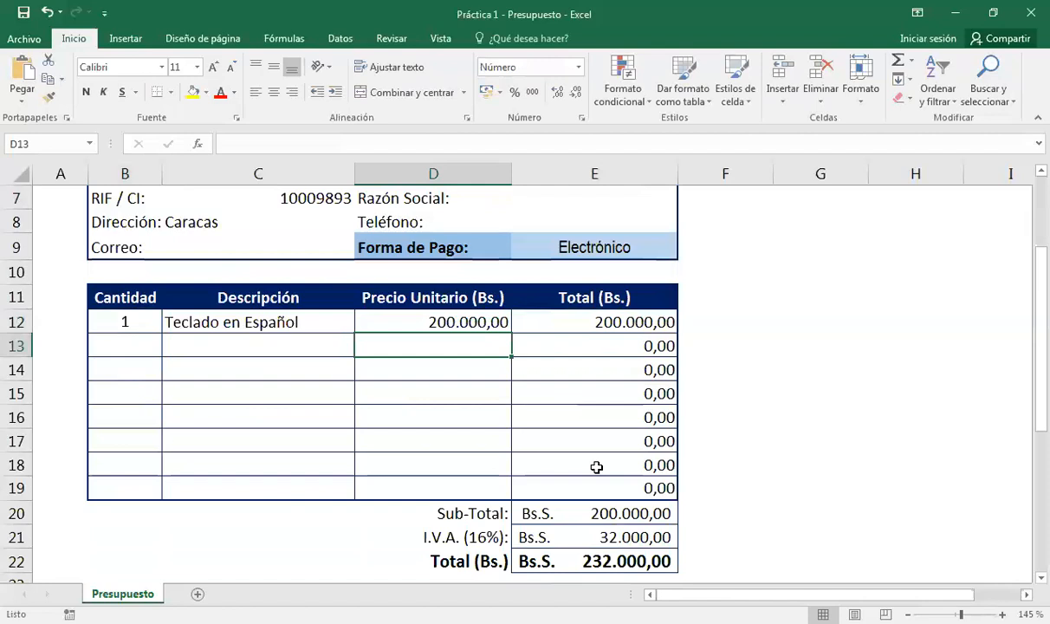
{"action": "key", "text": "alt+Tab"}
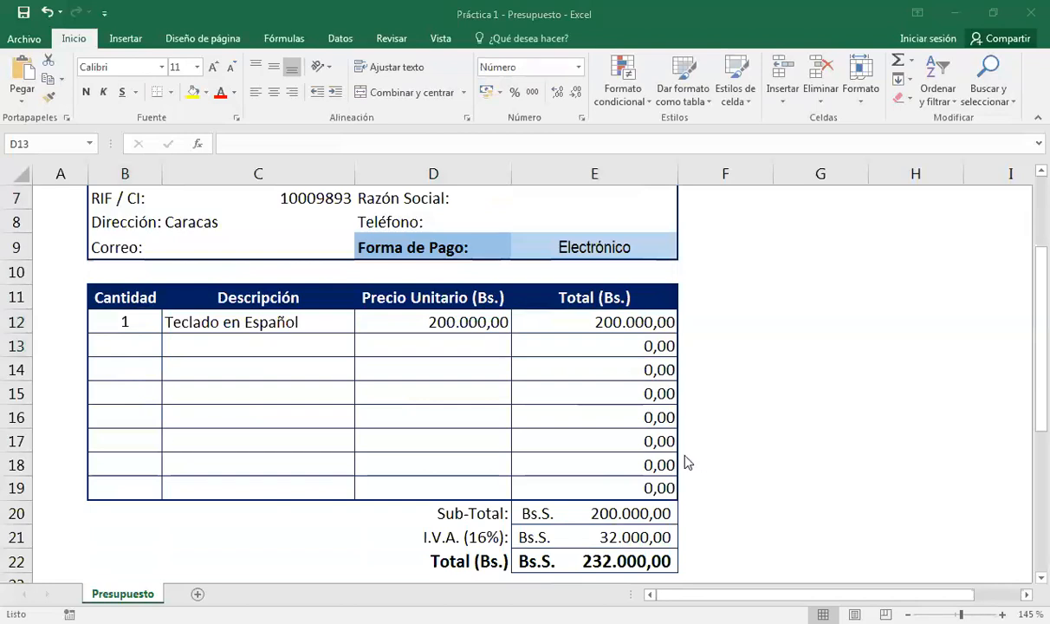
Replace the PRODUCTO formula in E12 with =B12*D12, keeping the 200.000,00 line total.
{"action": "left_click", "coordinate": [554, 465]}
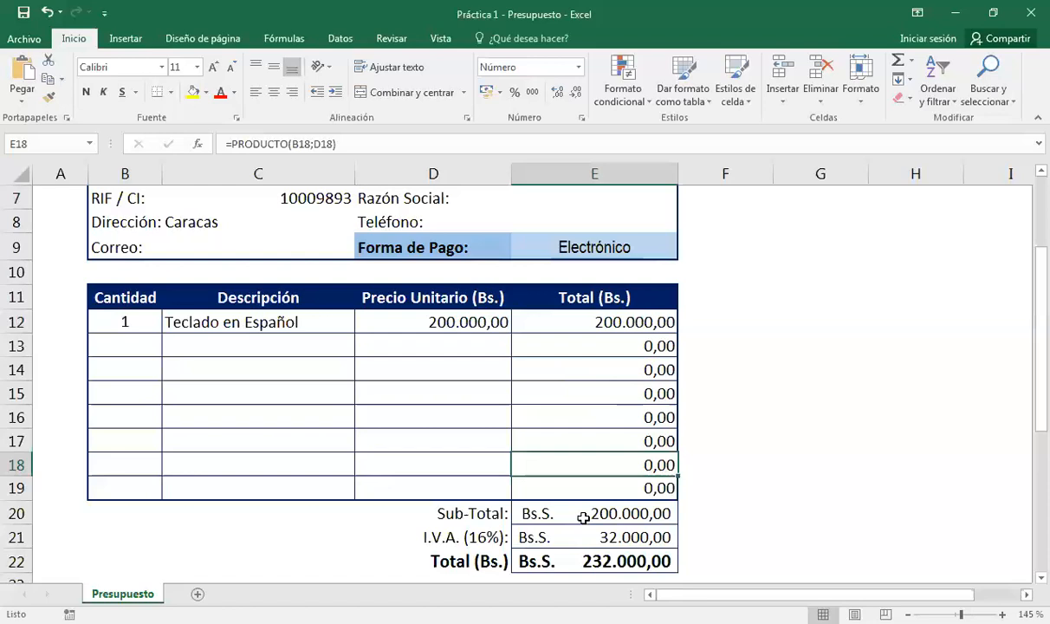
{"action": "left_click", "coordinate": [589, 317]}
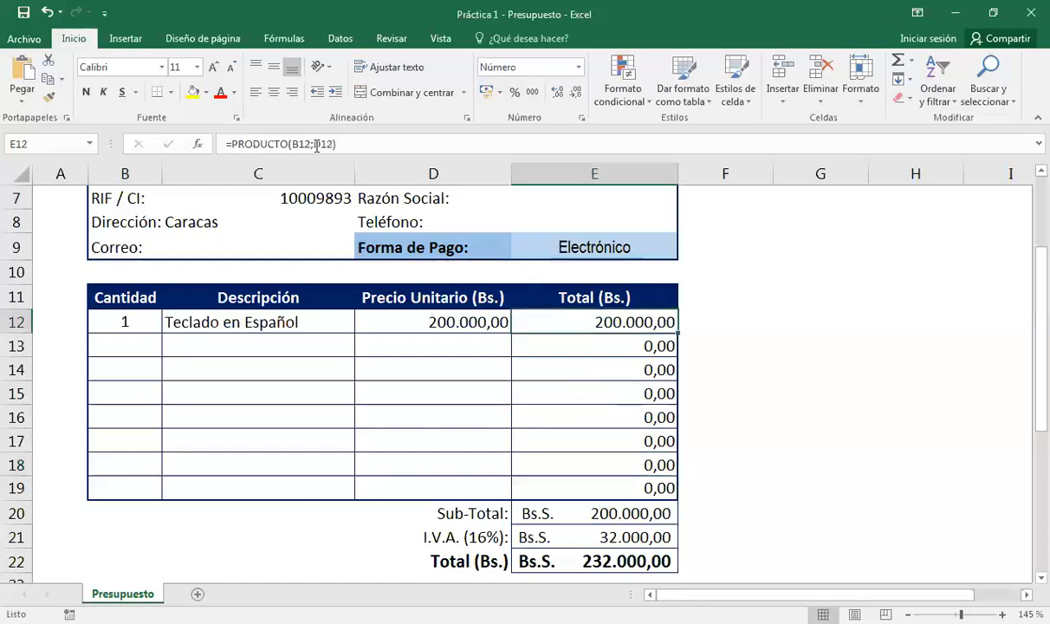
{"action": "double_click", "coordinate": [572, 321]}
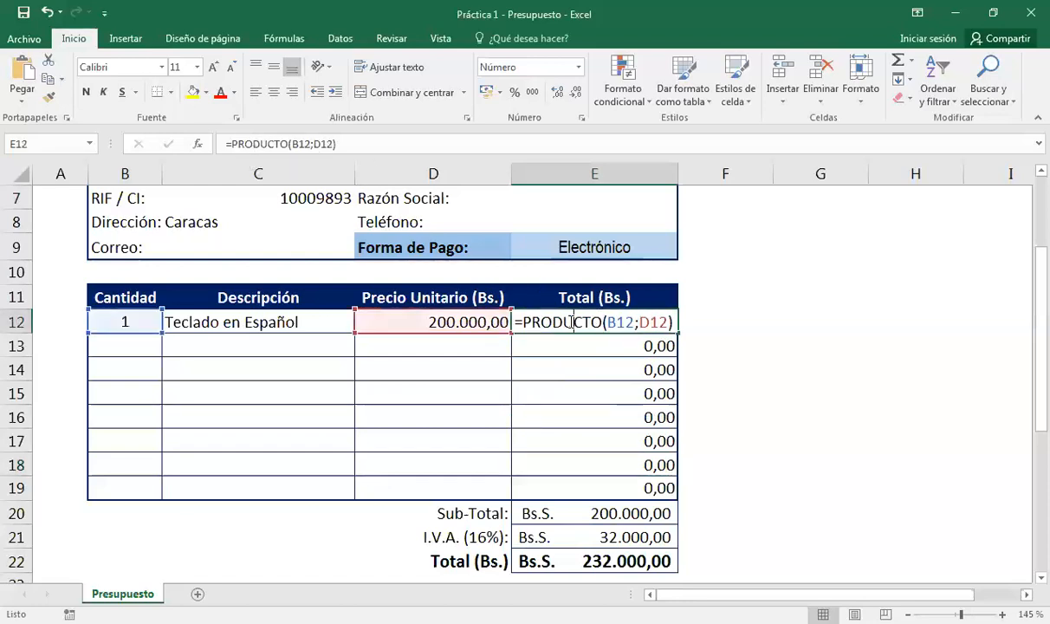
{"action": "left_click_drag", "start_coordinate": [674, 321], "coordinate": [517, 306]}
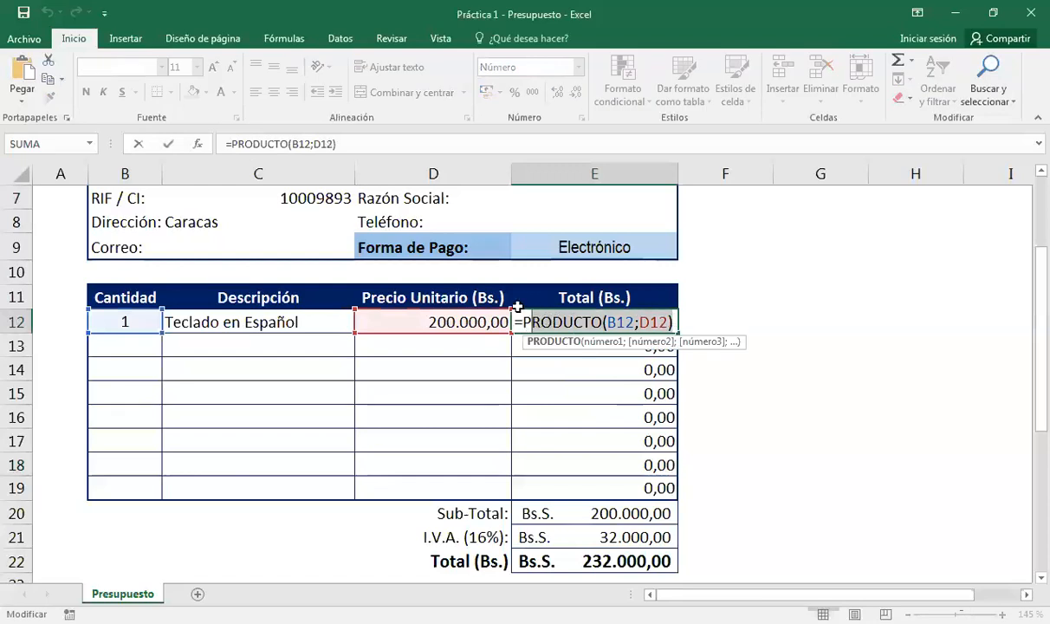
{"action": "type", "text": "P"}
{"action": "key", "text": "BackSpace"}
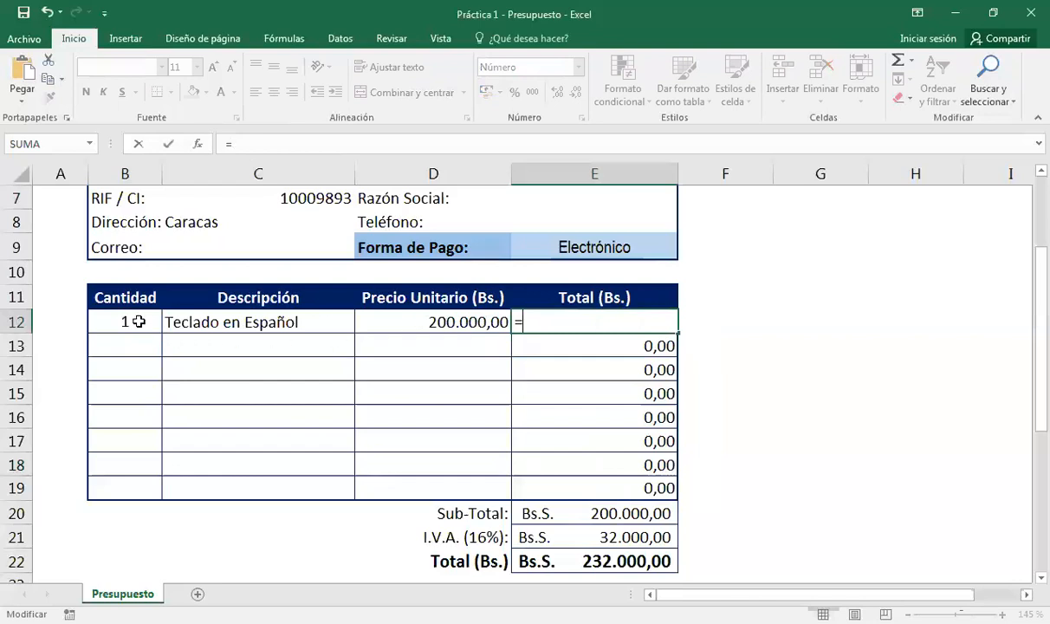
{"action": "left_click", "coordinate": [139, 322]}
{"action": "type", "text": "*"}
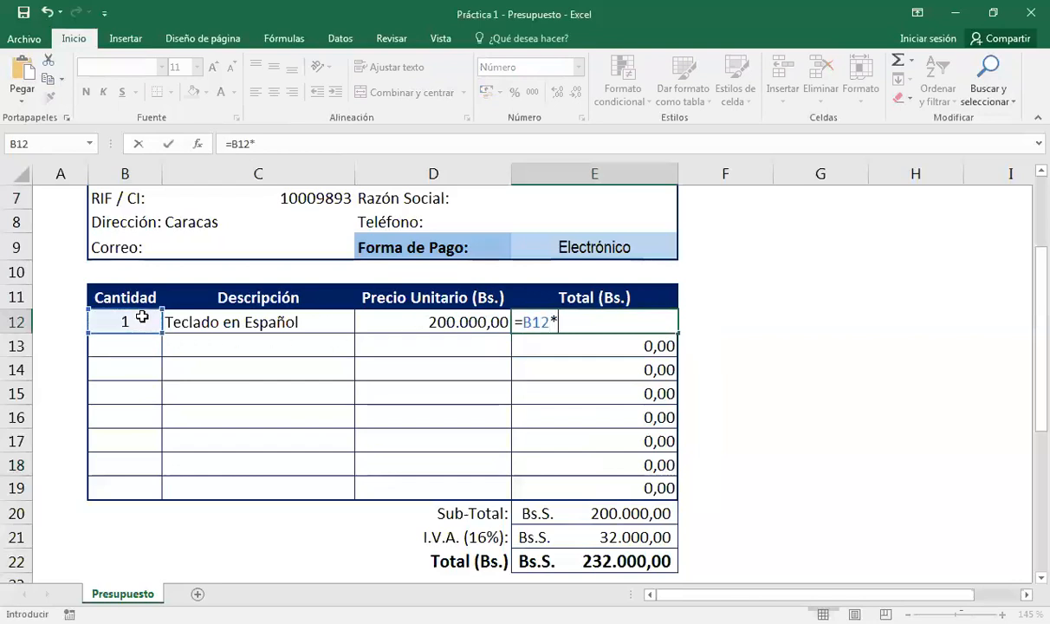
{"action": "left_click", "coordinate": [374, 323]}
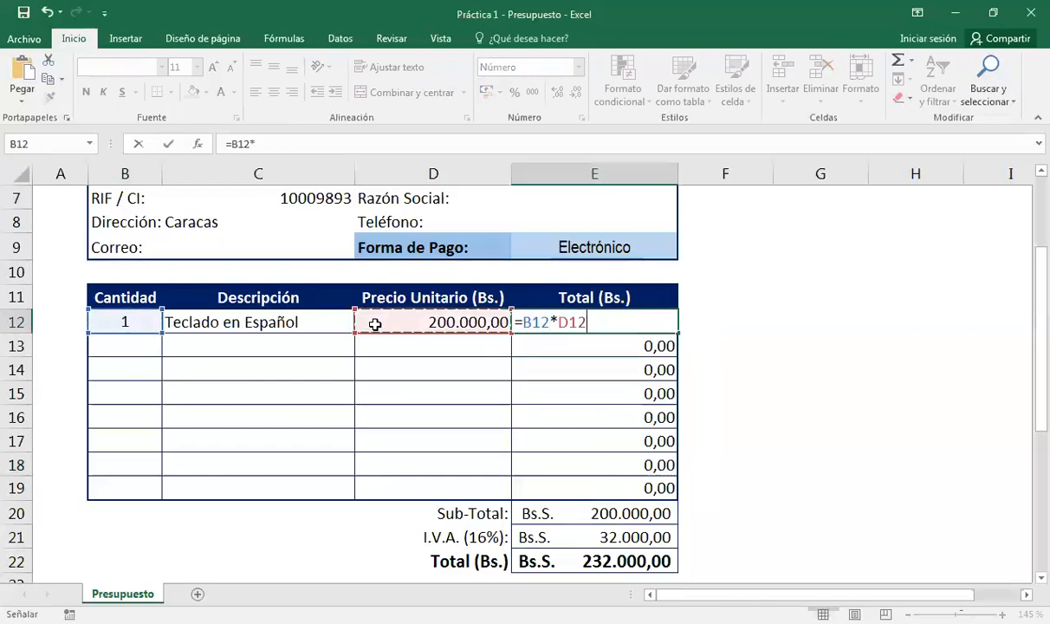
{"action": "key", "text": "Return"}
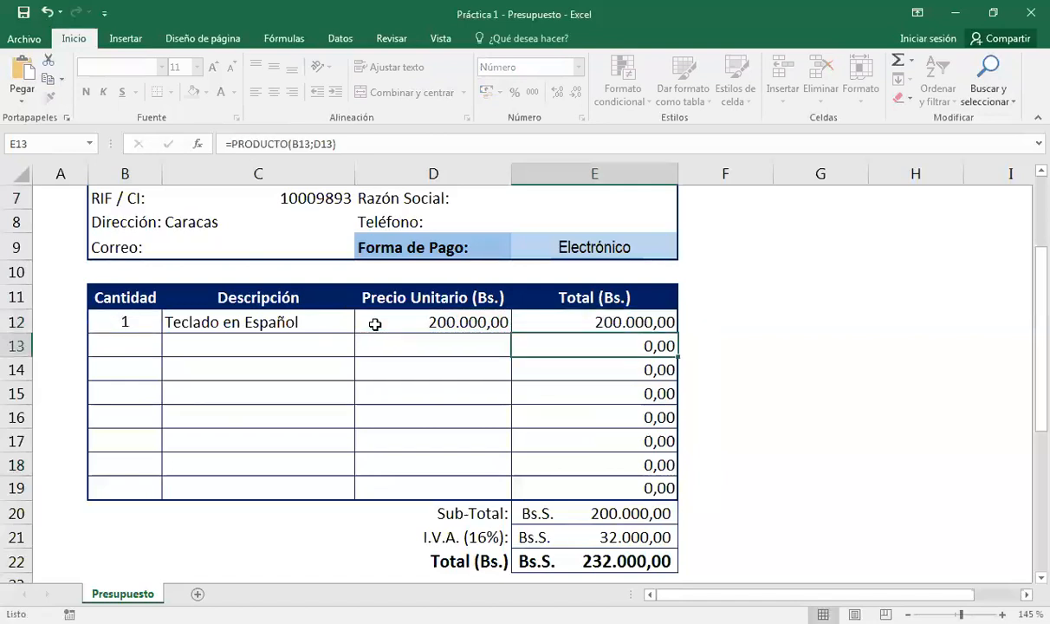
{"action": "left_click", "coordinate": [580, 326]}
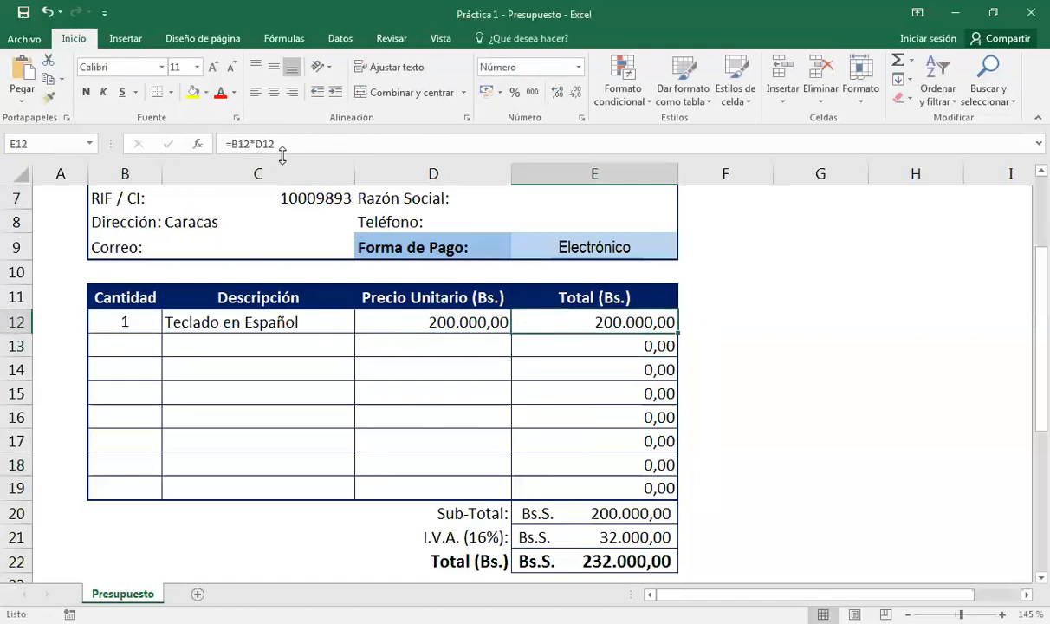
{"action": "left_click", "coordinate": [570, 340]}
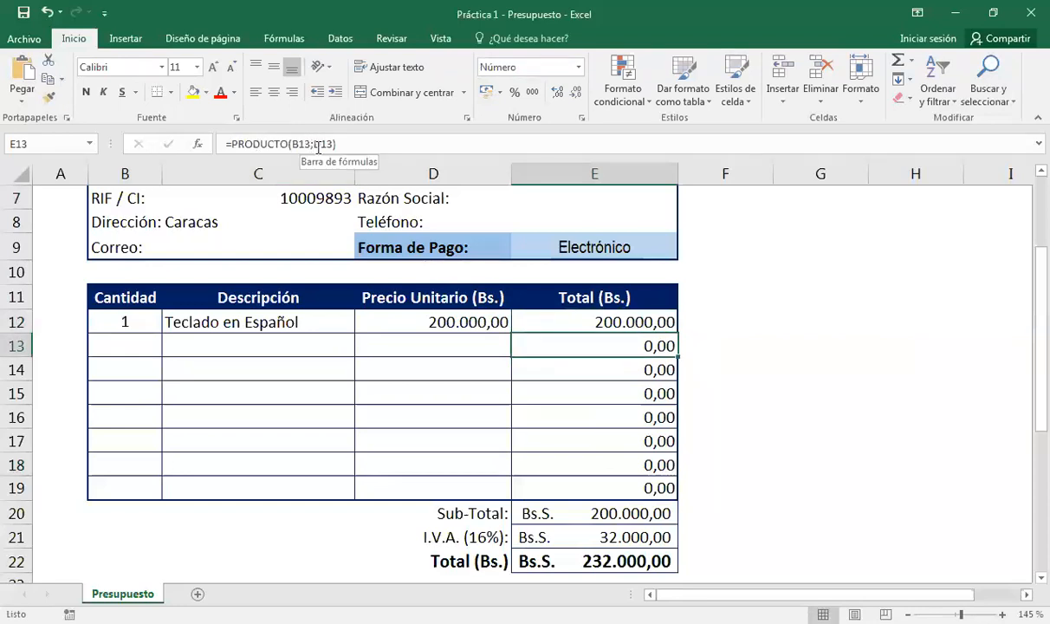
{"action": "left_click", "coordinate": [622, 536]}
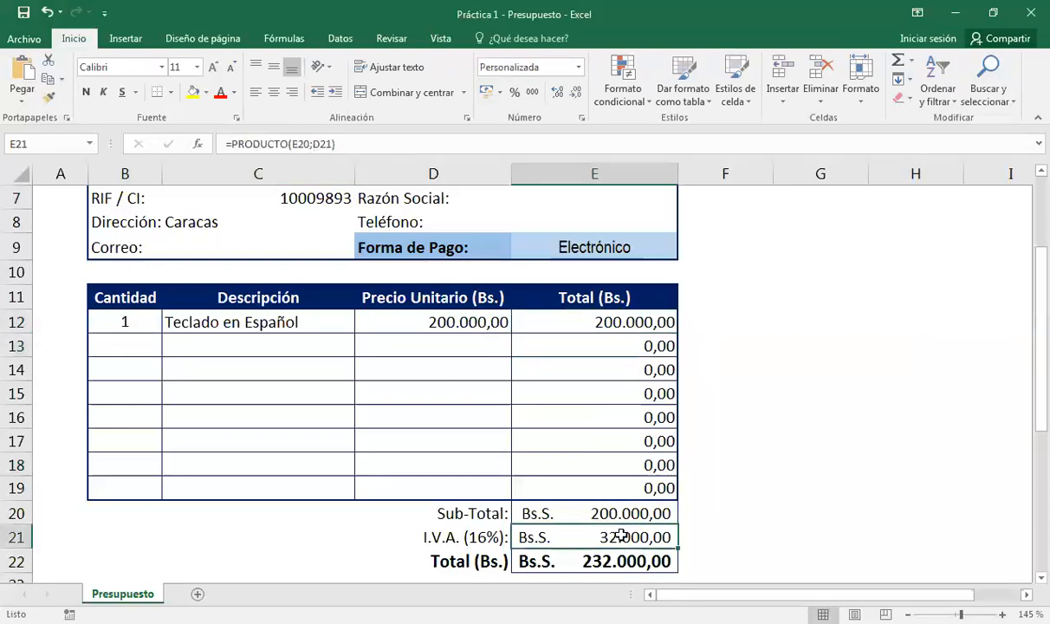
{"action": "scroll", "coordinate": [598, 503], "scroll_direction": "down", "scroll_amount": 1}
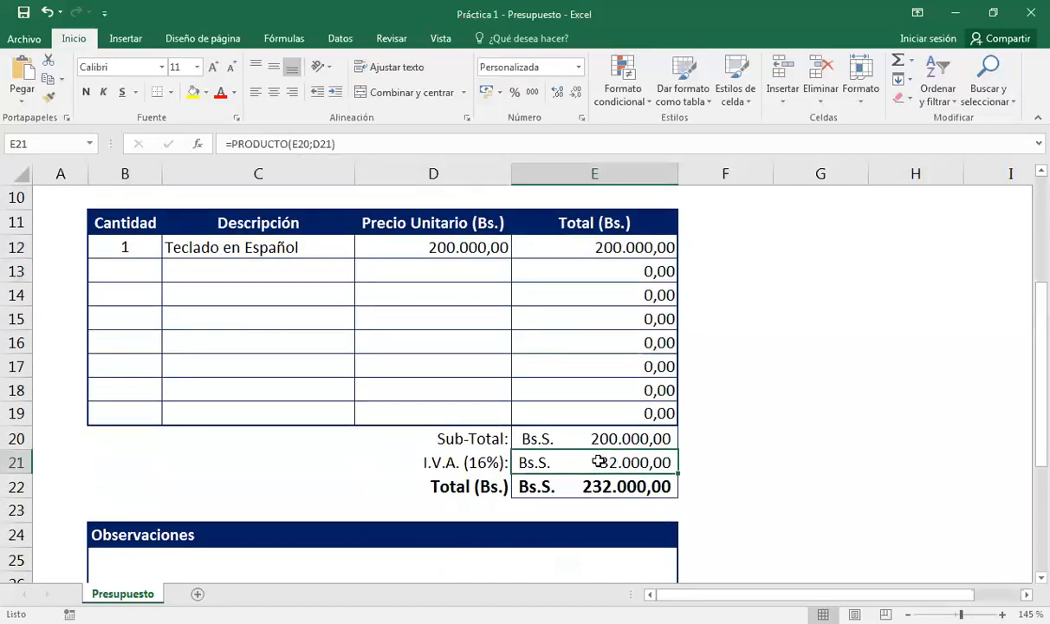
{"action": "double_click", "coordinate": [600, 462]}
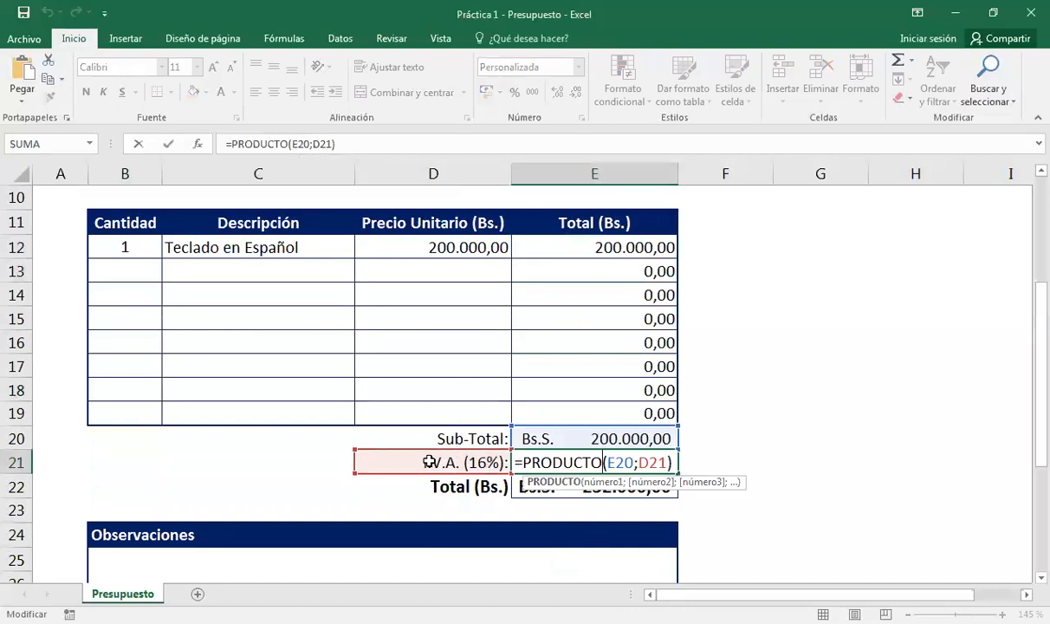
{"action": "key", "text": "Return"}
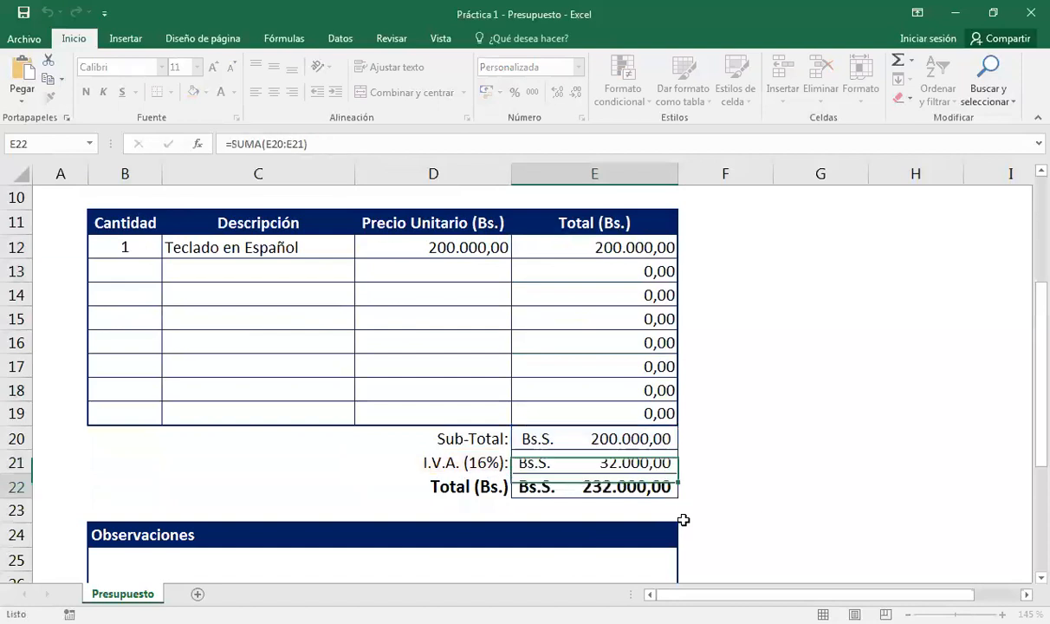
{"action": "key", "text": "Up"}
{"action": "key", "text": "Left"}
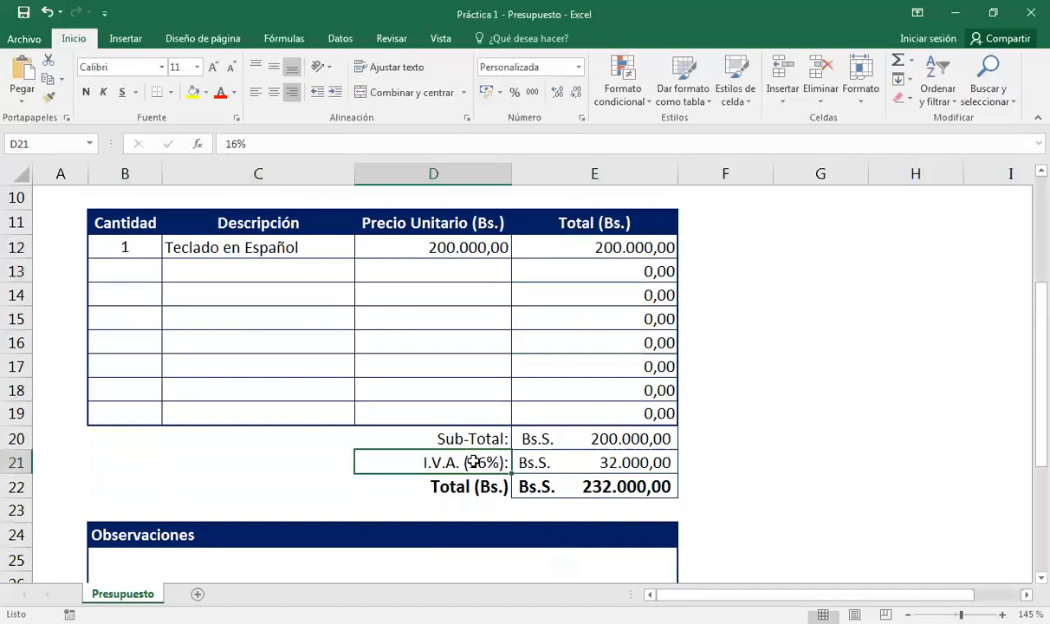
Inspect the I.V.A. label's custom percentage format, leaving it unchanged.
{"action": "key", "text": "ctrl+1"}
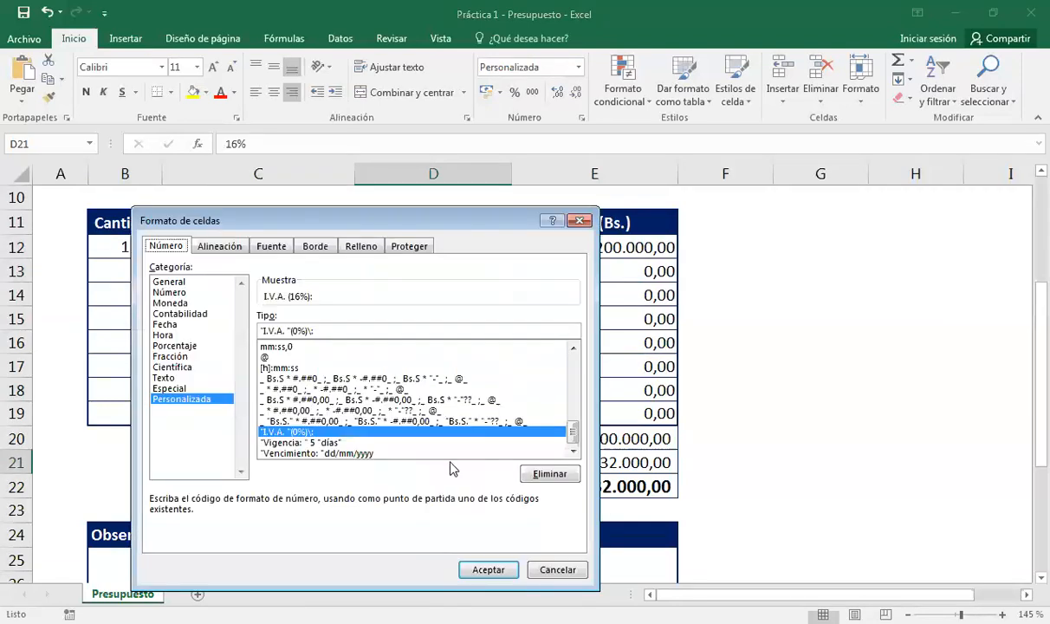
{"action": "left_click_drag", "start_coordinate": [259, 331], "coordinate": [292, 331]}
{"action": "left_click", "coordinate": [297, 330]}
{"action": "left_click", "coordinate": [560, 571]}
Set the IVA rate in D21 to 20%, giving 40.000,00 IVA and 240.000,00 total.
{"action": "left_click", "coordinate": [523, 469]}
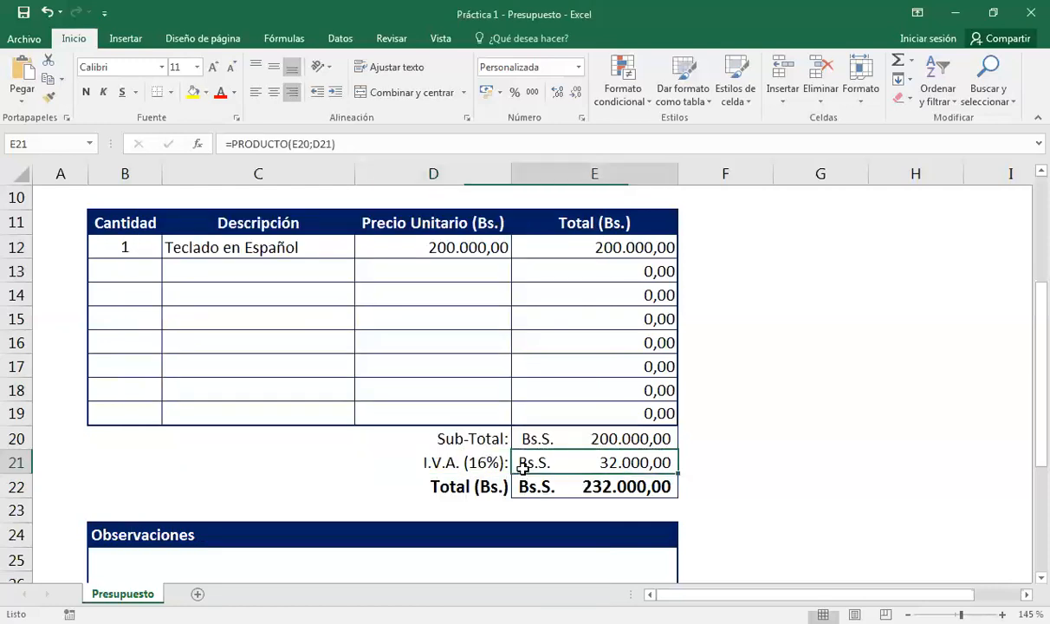
{"action": "scroll", "coordinate": [523, 469], "scroll_direction": "down", "scroll_amount": 1}
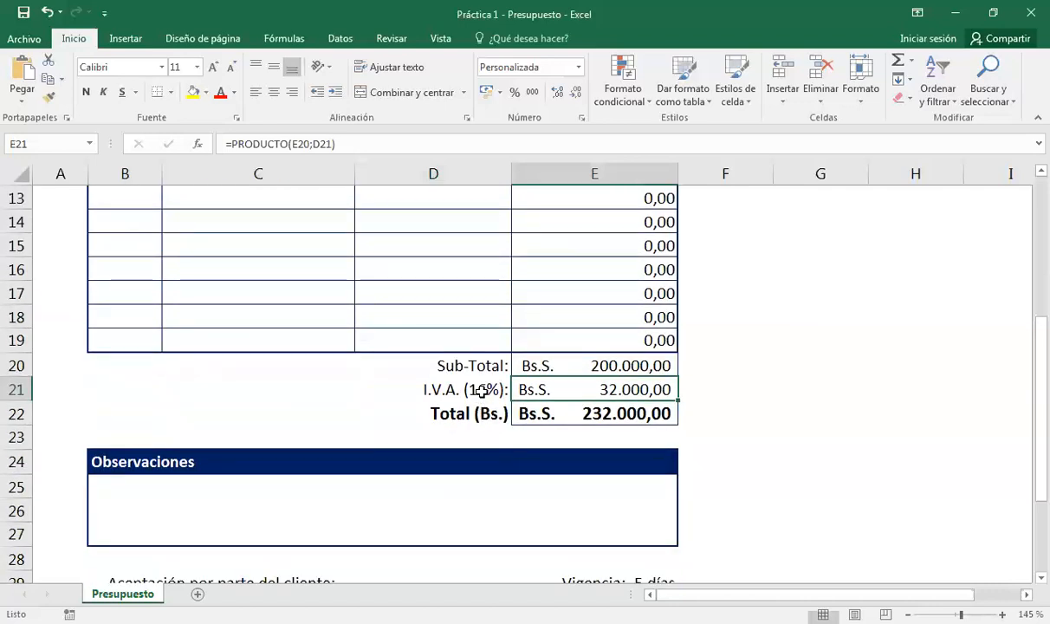
{"action": "key", "text": "Left"}
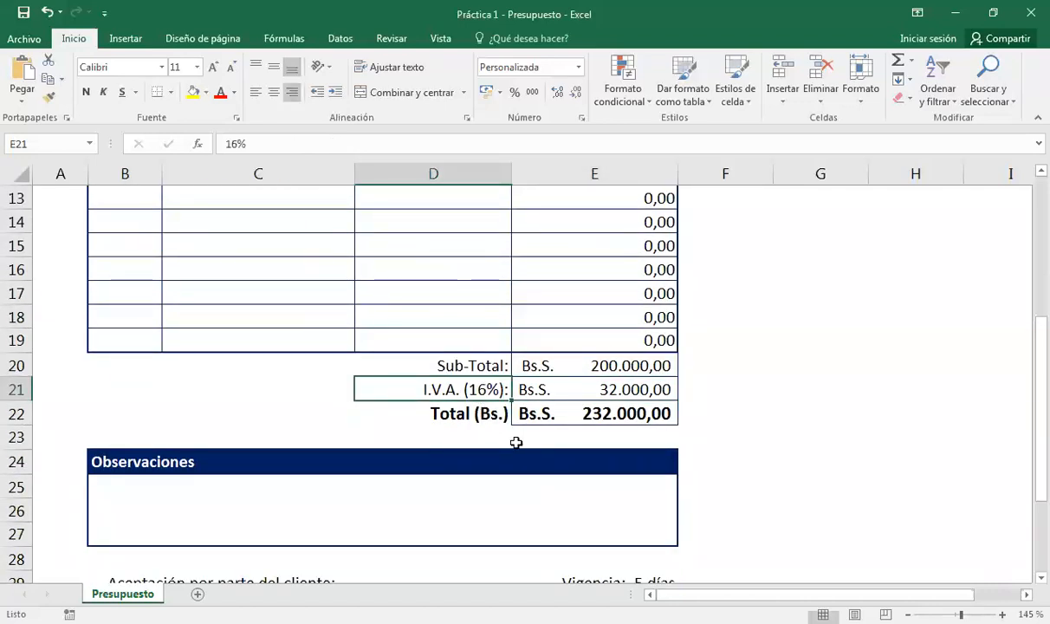
{"action": "type", "text": "20"}
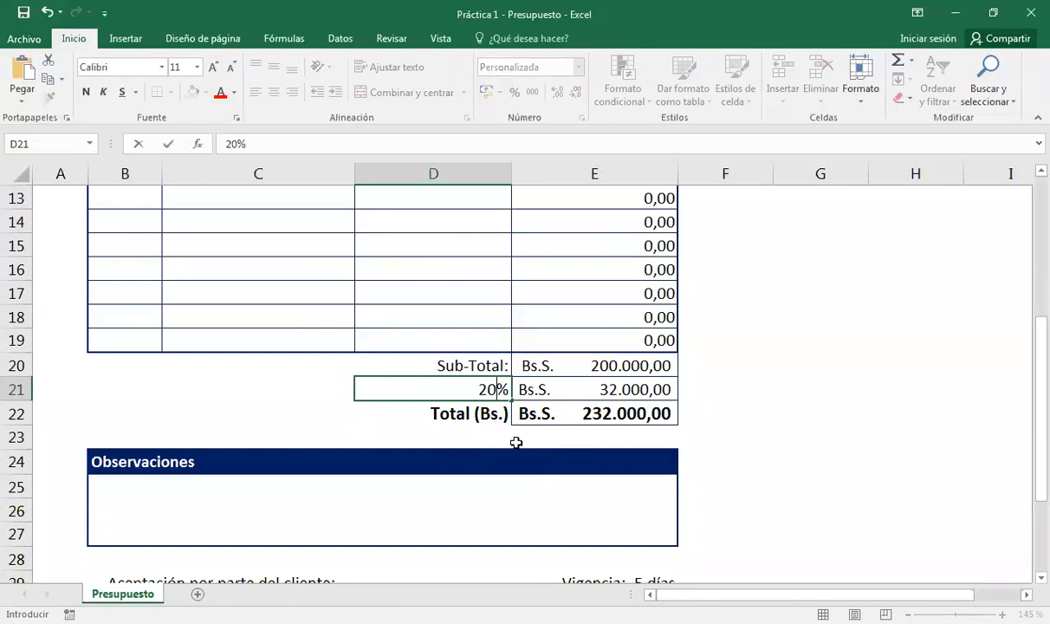
{"action": "key", "text": "Return"}
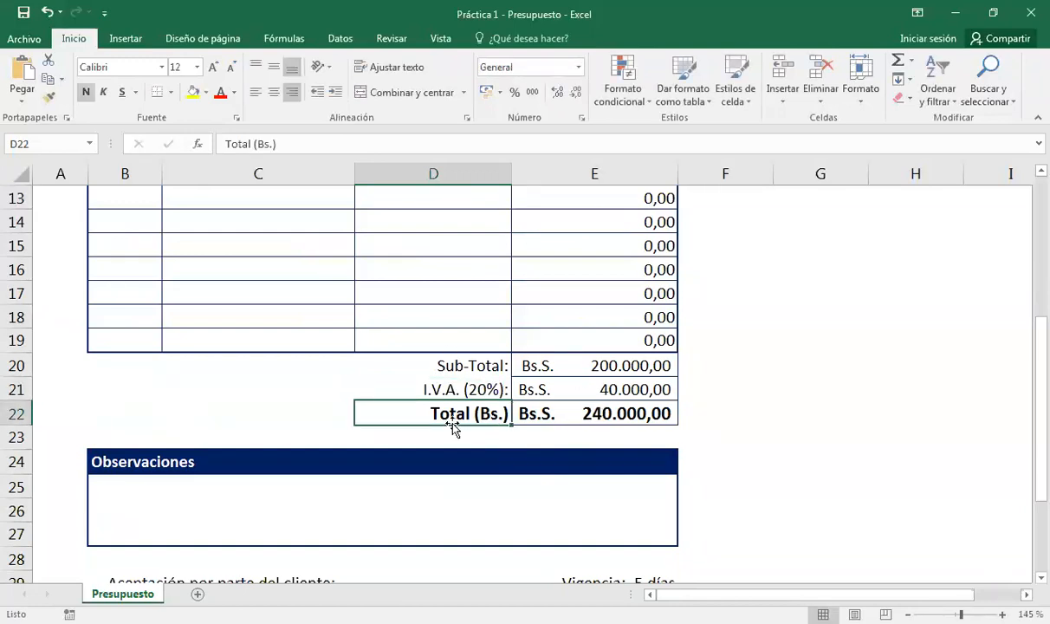
{"action": "left_click", "coordinate": [300, 478]}
{"action": "scroll", "coordinate": [298, 475], "scroll_direction": "down", "scroll_amount": 1}
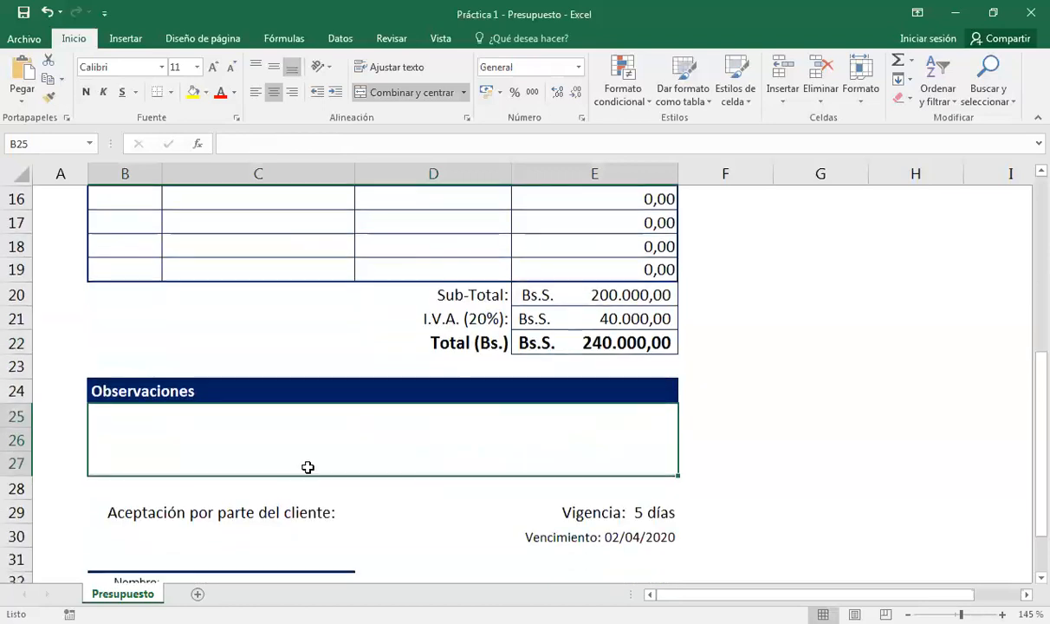
Enter a 2-day Vigencia in E29 and confirm the Fecha uses =HOY().
{"action": "scroll", "coordinate": [308, 467], "scroll_direction": "down", "scroll_amount": 2}
{"action": "left_click", "coordinate": [590, 366]}
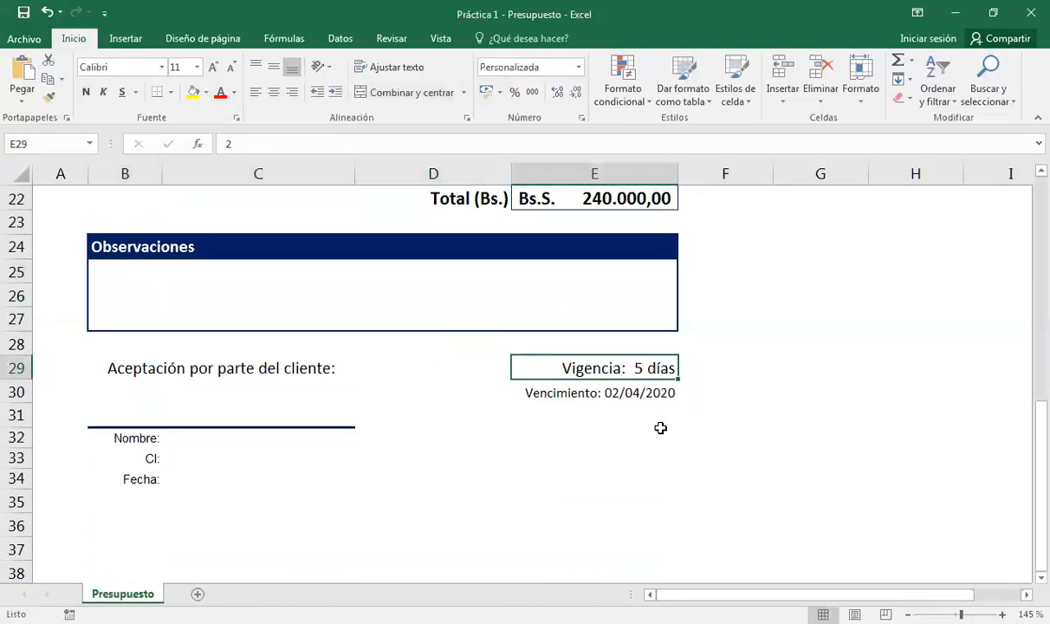
{"action": "type", "text": "2"}
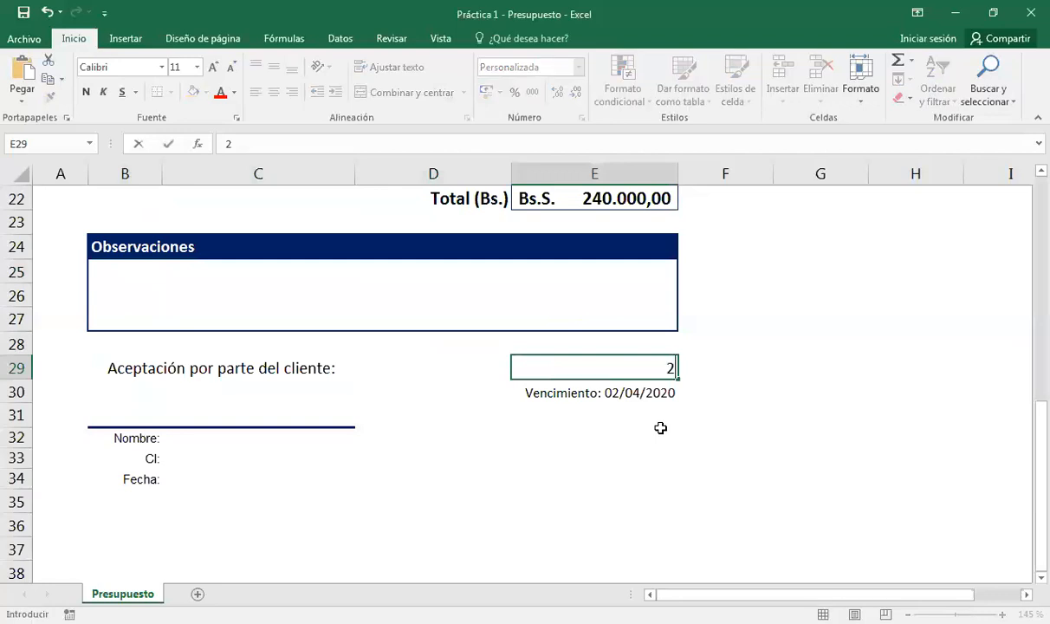
{"action": "key", "text": "Return"}
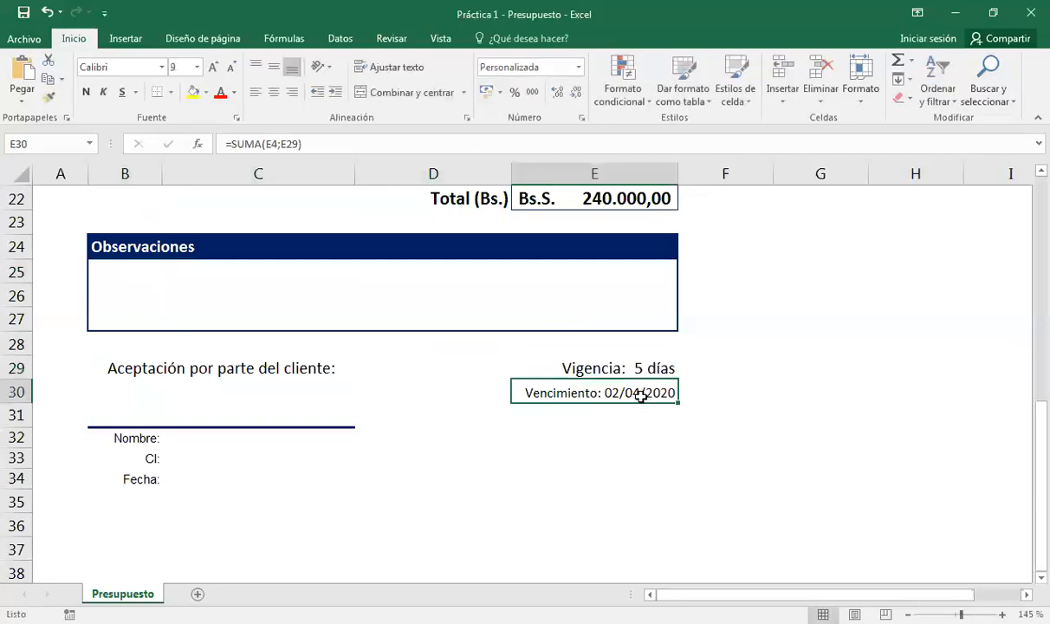
{"action": "left_click", "coordinate": [642, 371]}
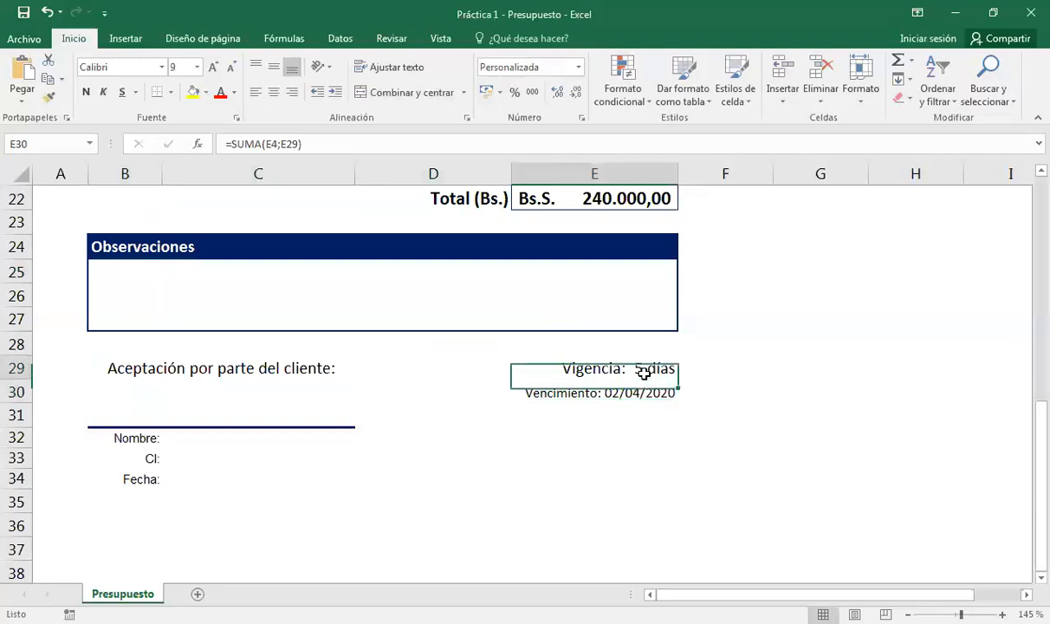
{"action": "left_click", "coordinate": [602, 347]}
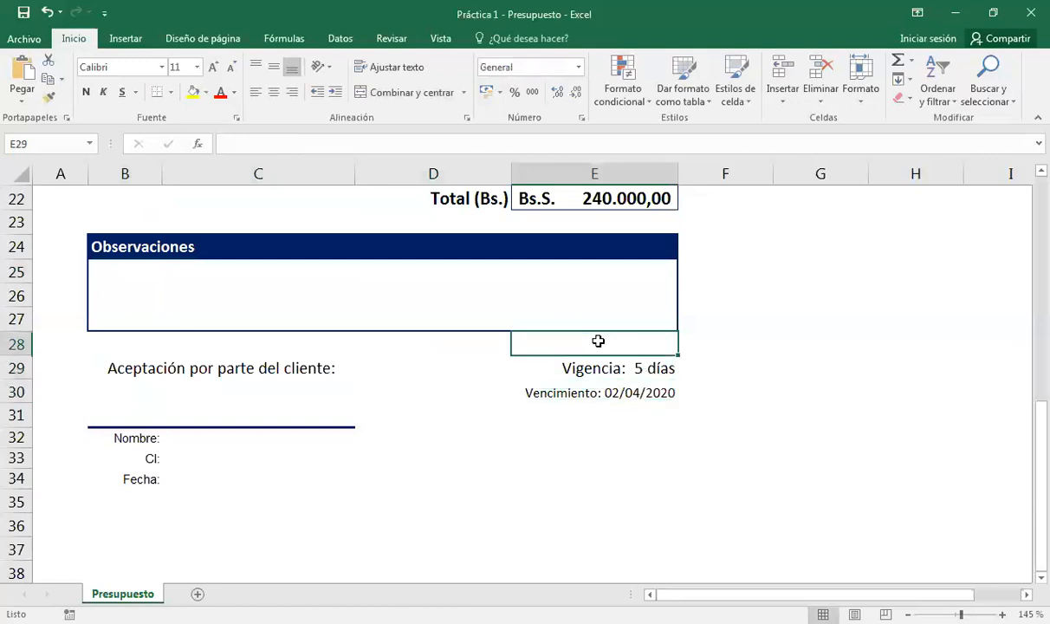
{"action": "scroll", "coordinate": [600, 340], "scroll_direction": "up", "scroll_amount": 7}
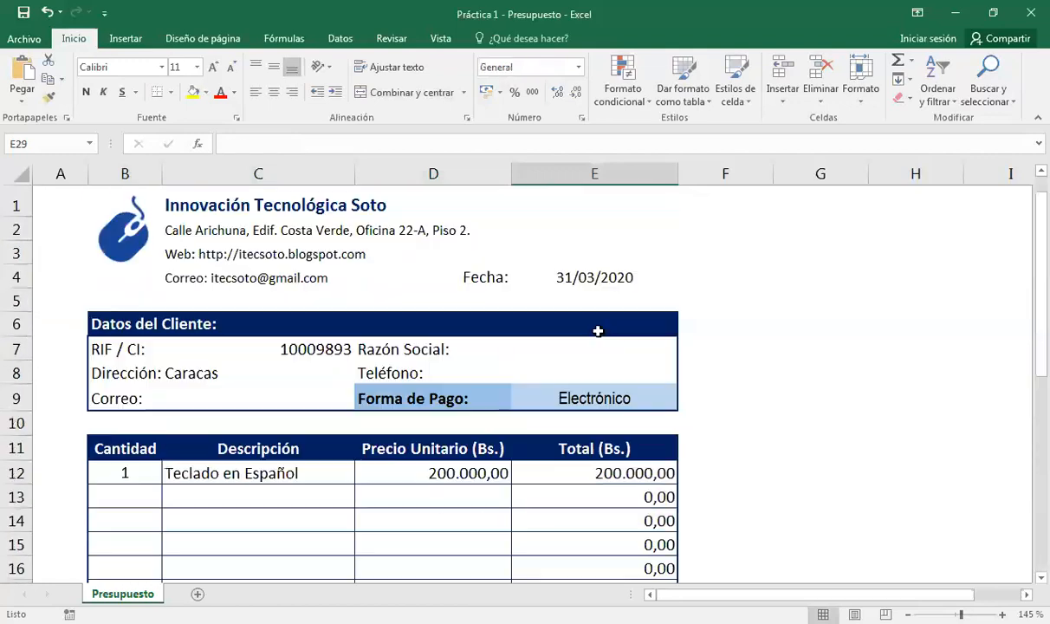
{"action": "left_click", "coordinate": [578, 270]}
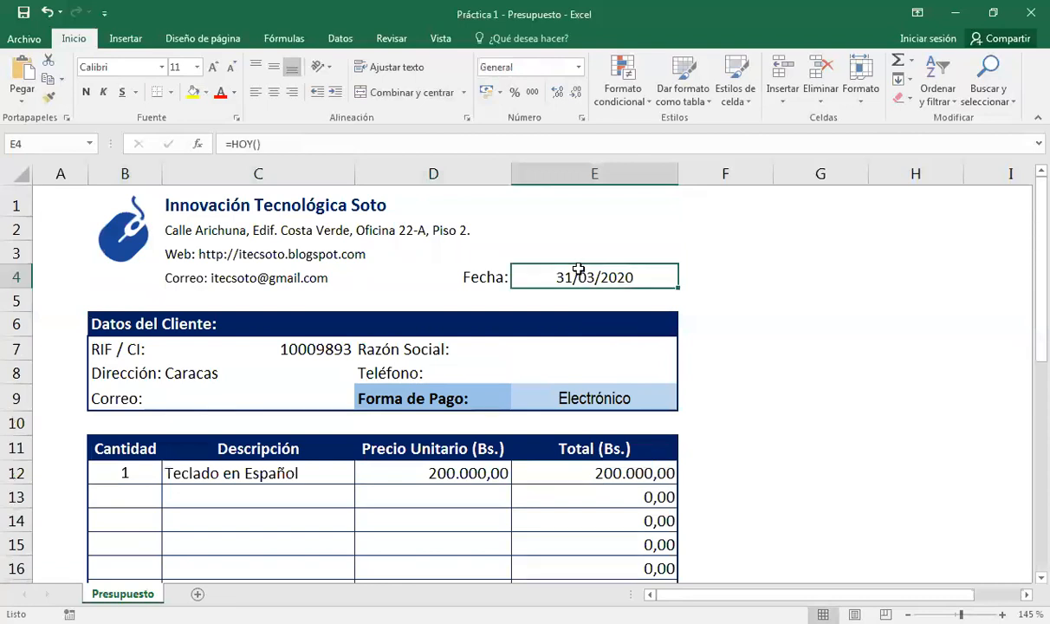
{"action": "scroll", "coordinate": [650, 355], "scroll_direction": "down", "scroll_amount": 7}
Edit the Vigencia cell's custom format, replacing its day-count placeholder with 0.
{"action": "left_click", "coordinate": [642, 368]}
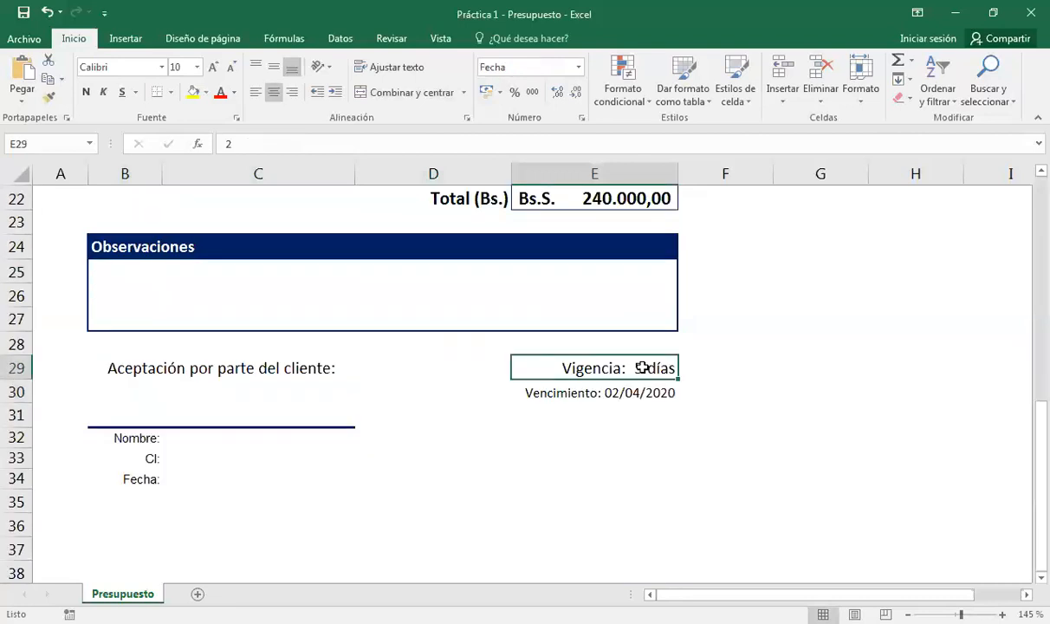
{"action": "right_click", "coordinate": [643, 367]}
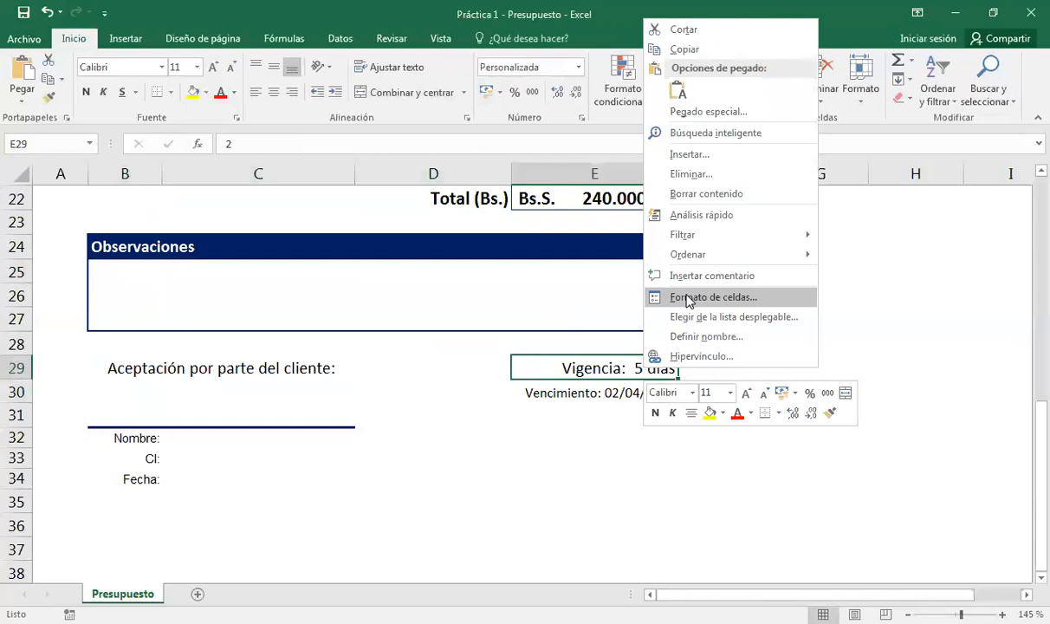
{"action": "left_click", "coordinate": [690, 298]}
{"action": "key", "text": "Delete"}
{"action": "key", "text": "Delete"}
{"action": "type", "text": "0"}
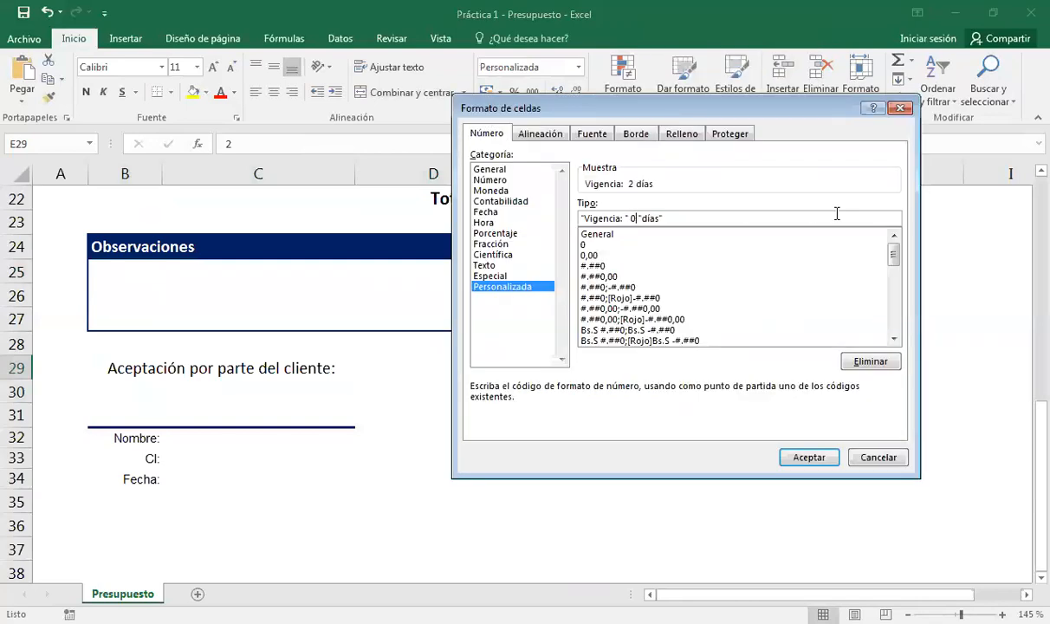
{"action": "left_click_drag", "start_coordinate": [716, 113], "coordinate": [446, 112]}
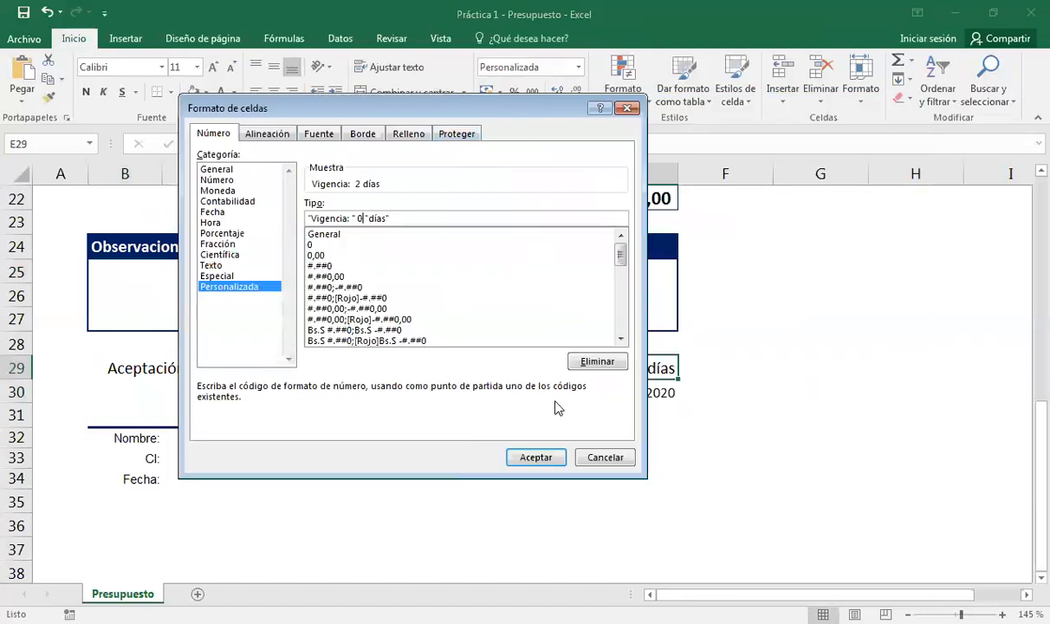
{"action": "left_click", "coordinate": [541, 457]}
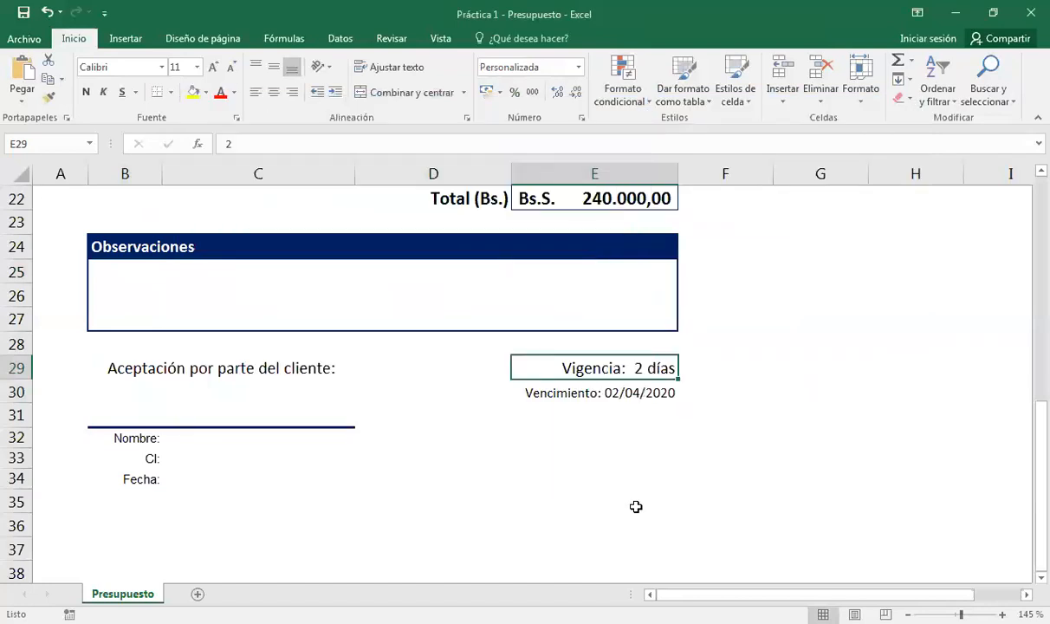
Set the Vigencia to 3 days, then 1 day, so Vencimiento shows 01/04/2020.
{"action": "type", "text": "3"}
{"action": "key", "text": "Return"}
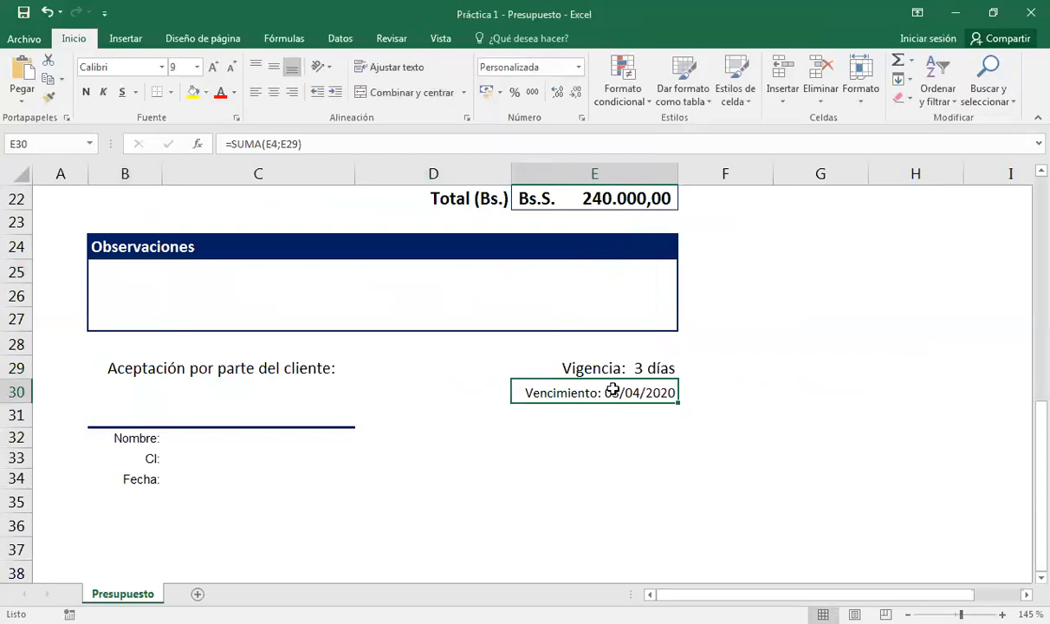
{"action": "left_click", "coordinate": [647, 368]}
{"action": "type", "text": "1"}
{"action": "key", "text": "Return"}
{"action": "scroll", "coordinate": [407, 356], "scroll_direction": "up", "scroll_amount": 3}
{"action": "scroll", "coordinate": [409, 355], "scroll_direction": "up", "scroll_amount": 4}
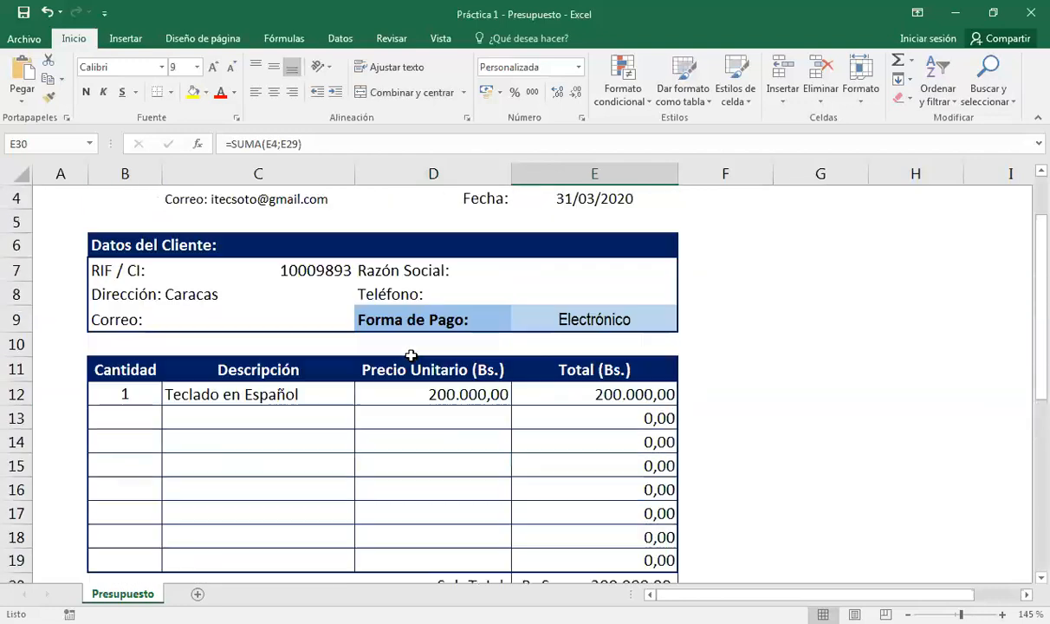